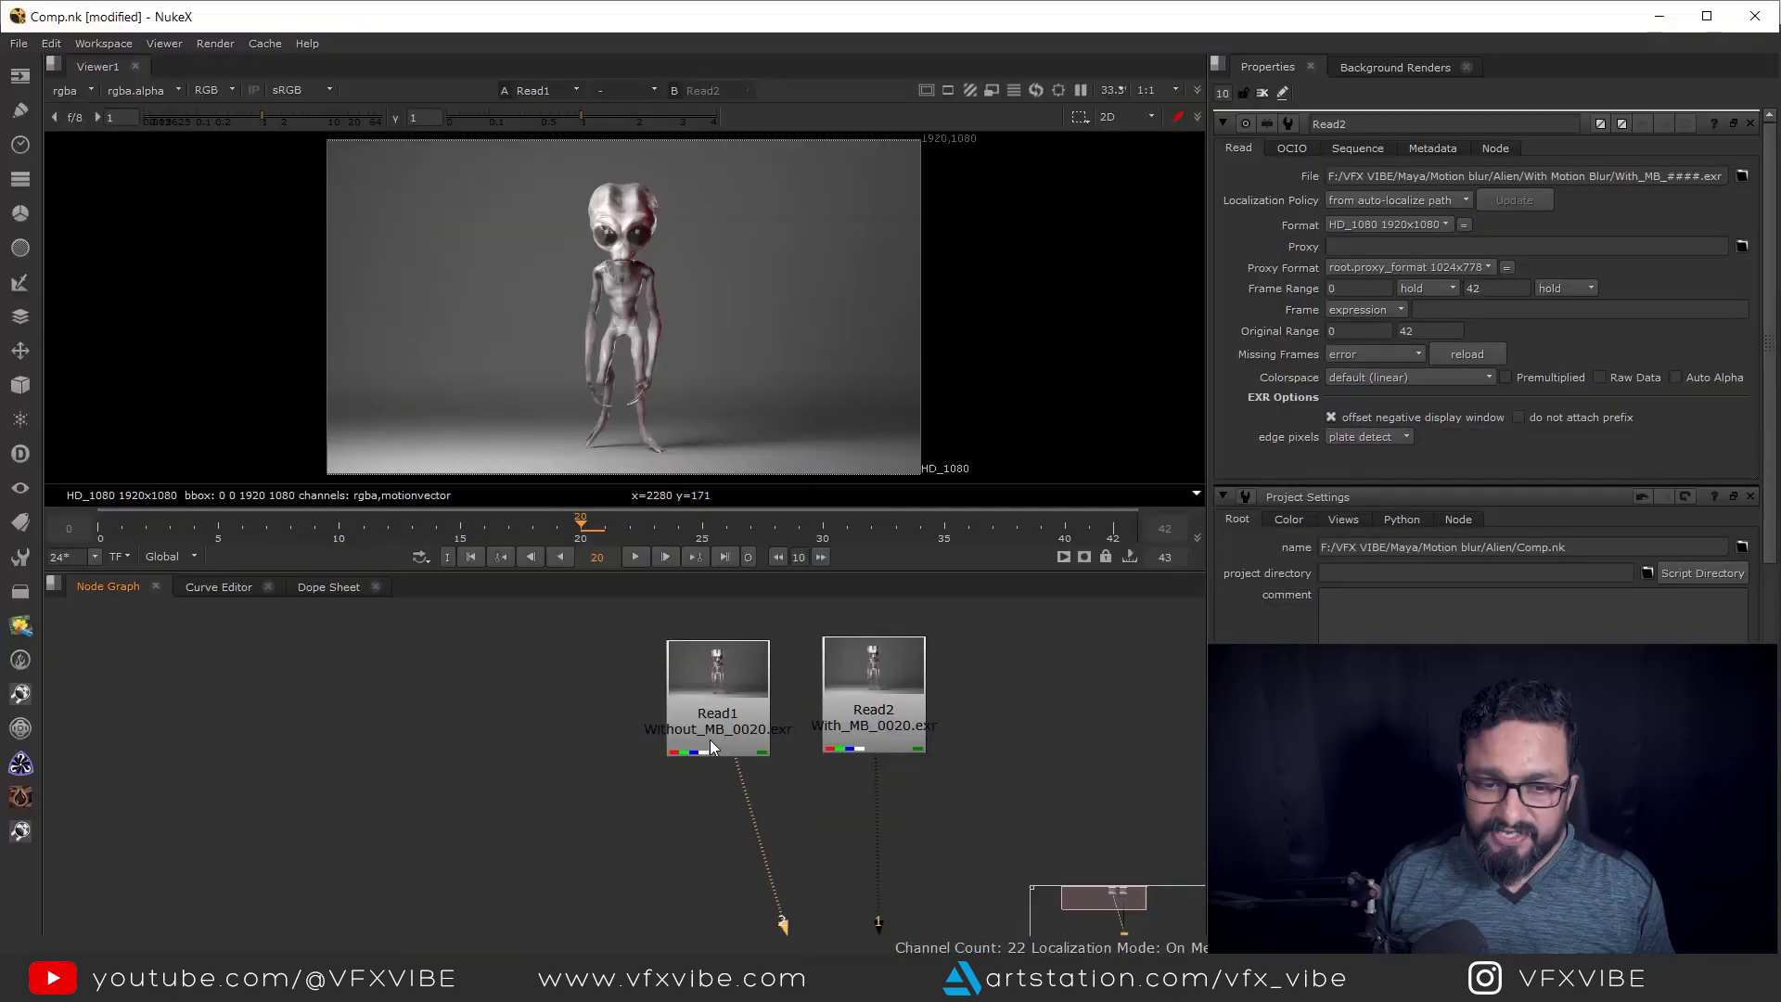
Show the Read1 render without motion blur in the Viewer's input 1.
scroll(710, 738, up, 2)
click(716, 705)
key(1)
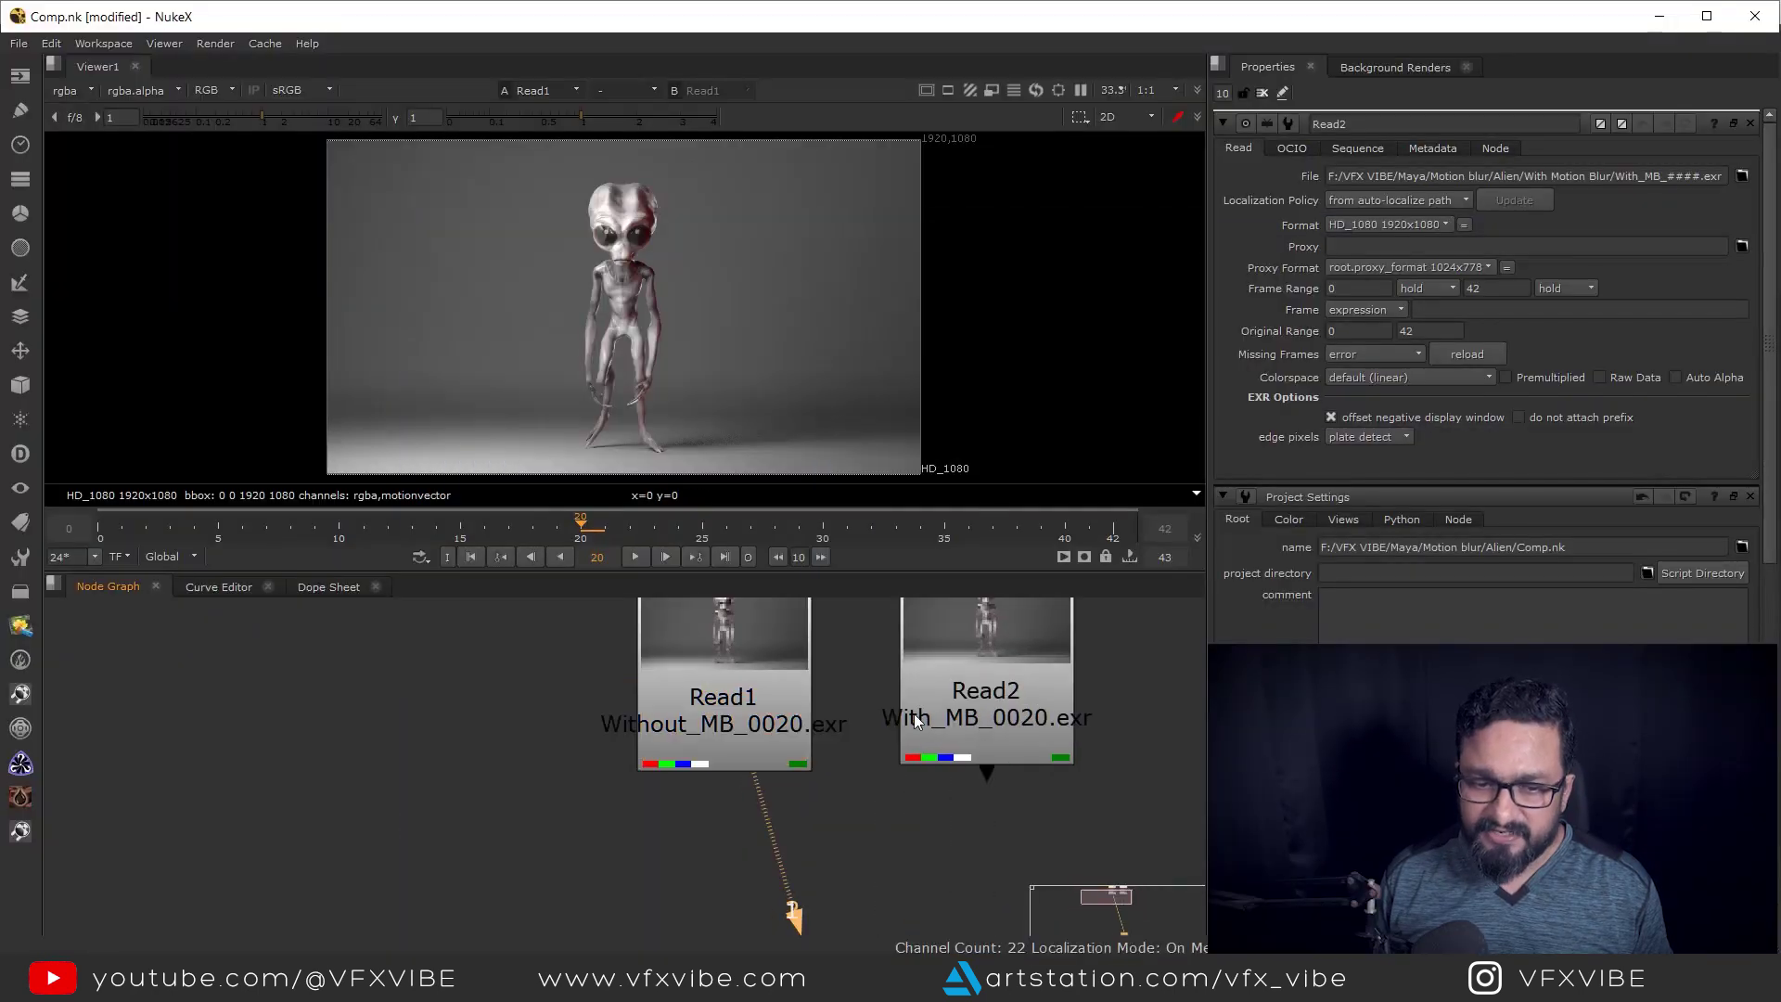
Load the motion-blurred Read2 into input 2 and flip between the unblurred and blurred renders.
scroll(720, 722, up, 2)
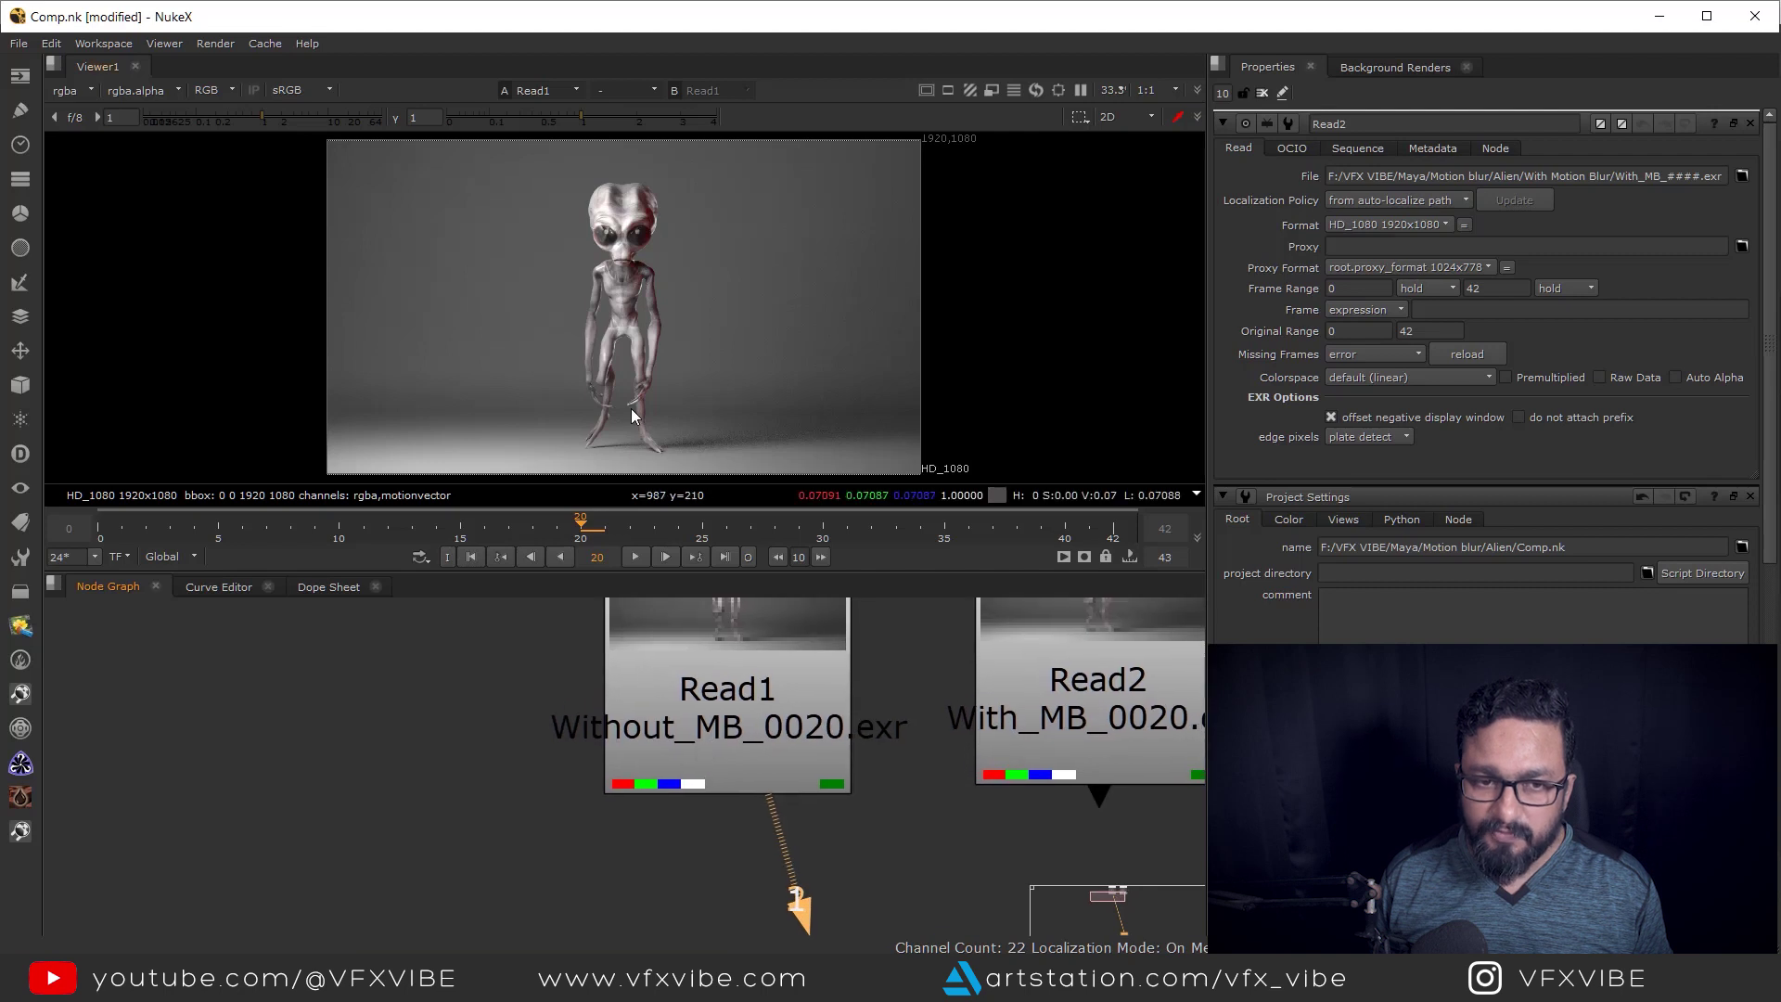
scroll(631, 408, up, 6)
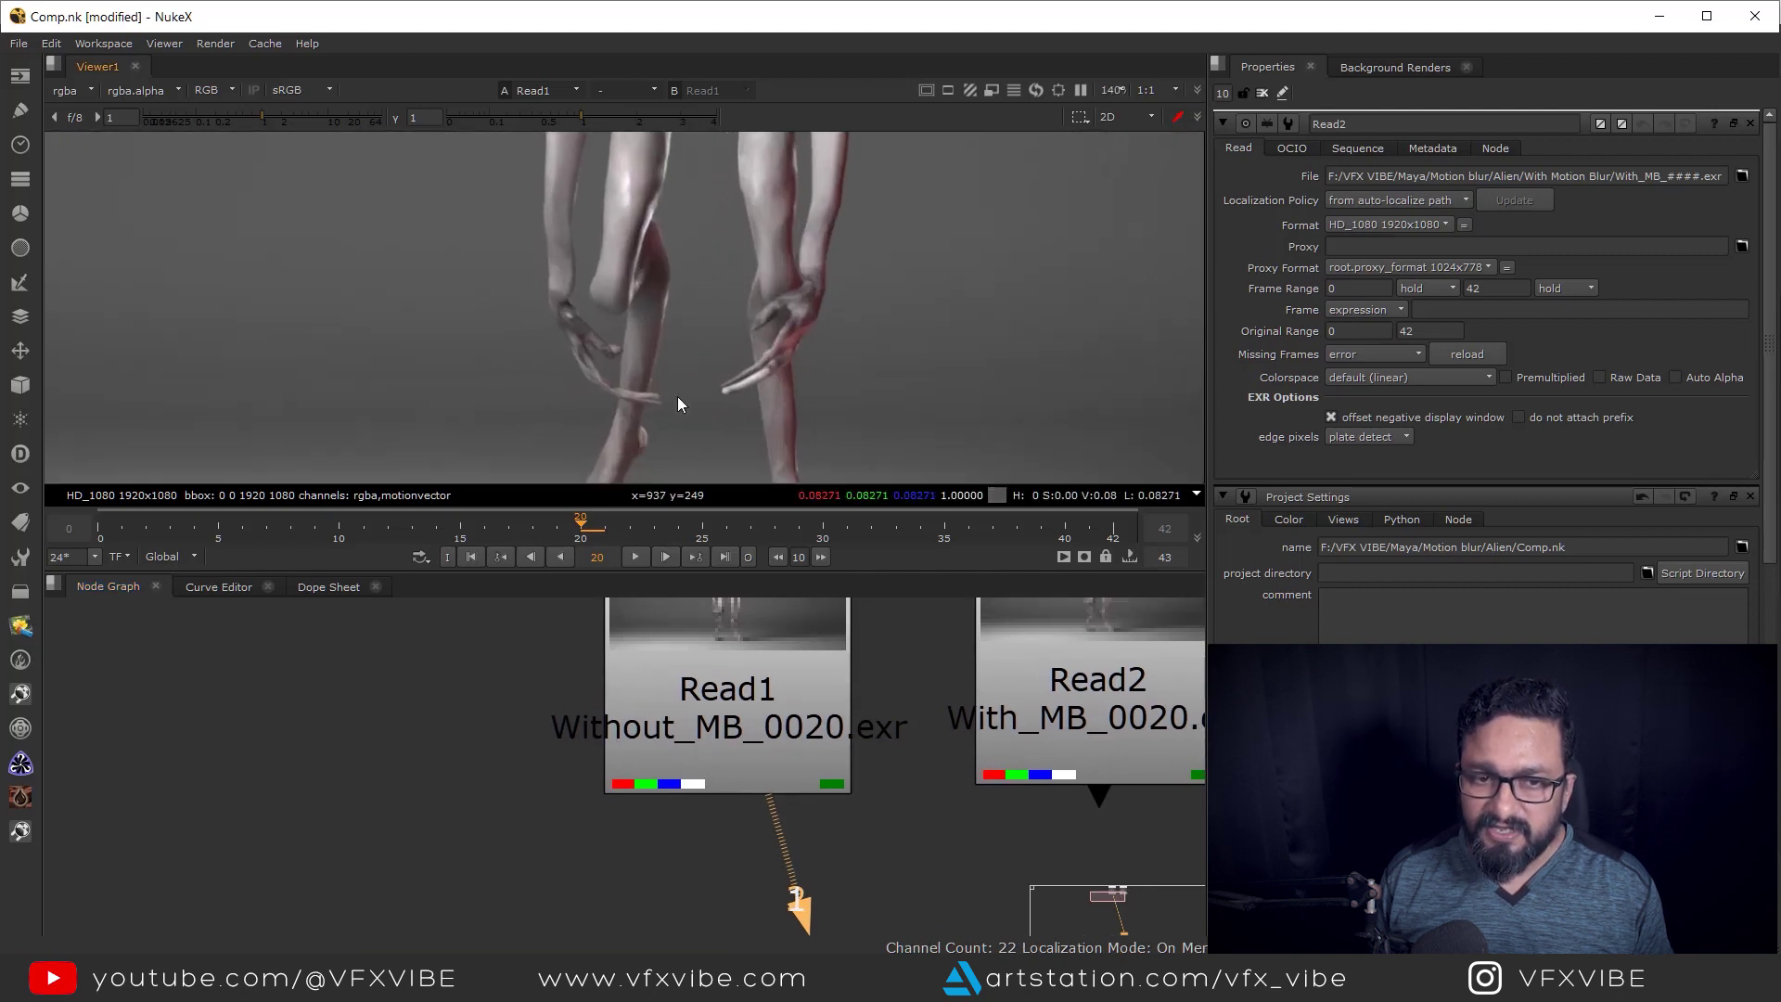
middle_drag(872, 646, 675, 699)
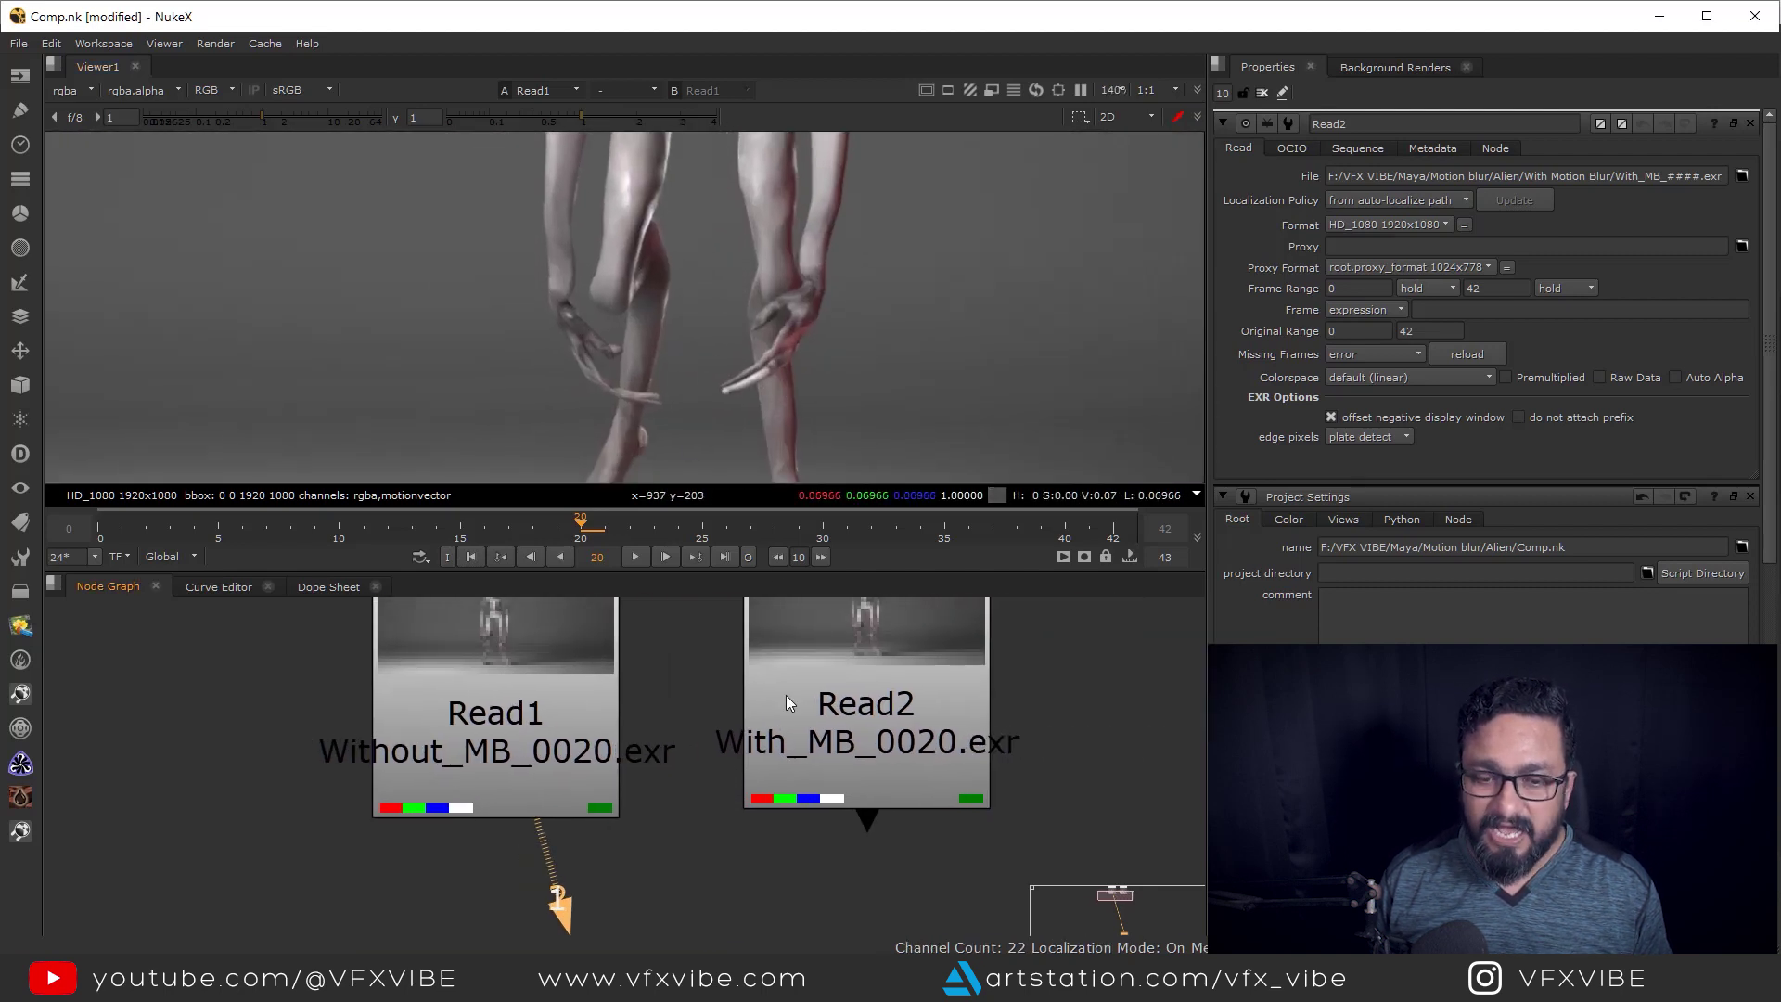
click(826, 703)
key(2)
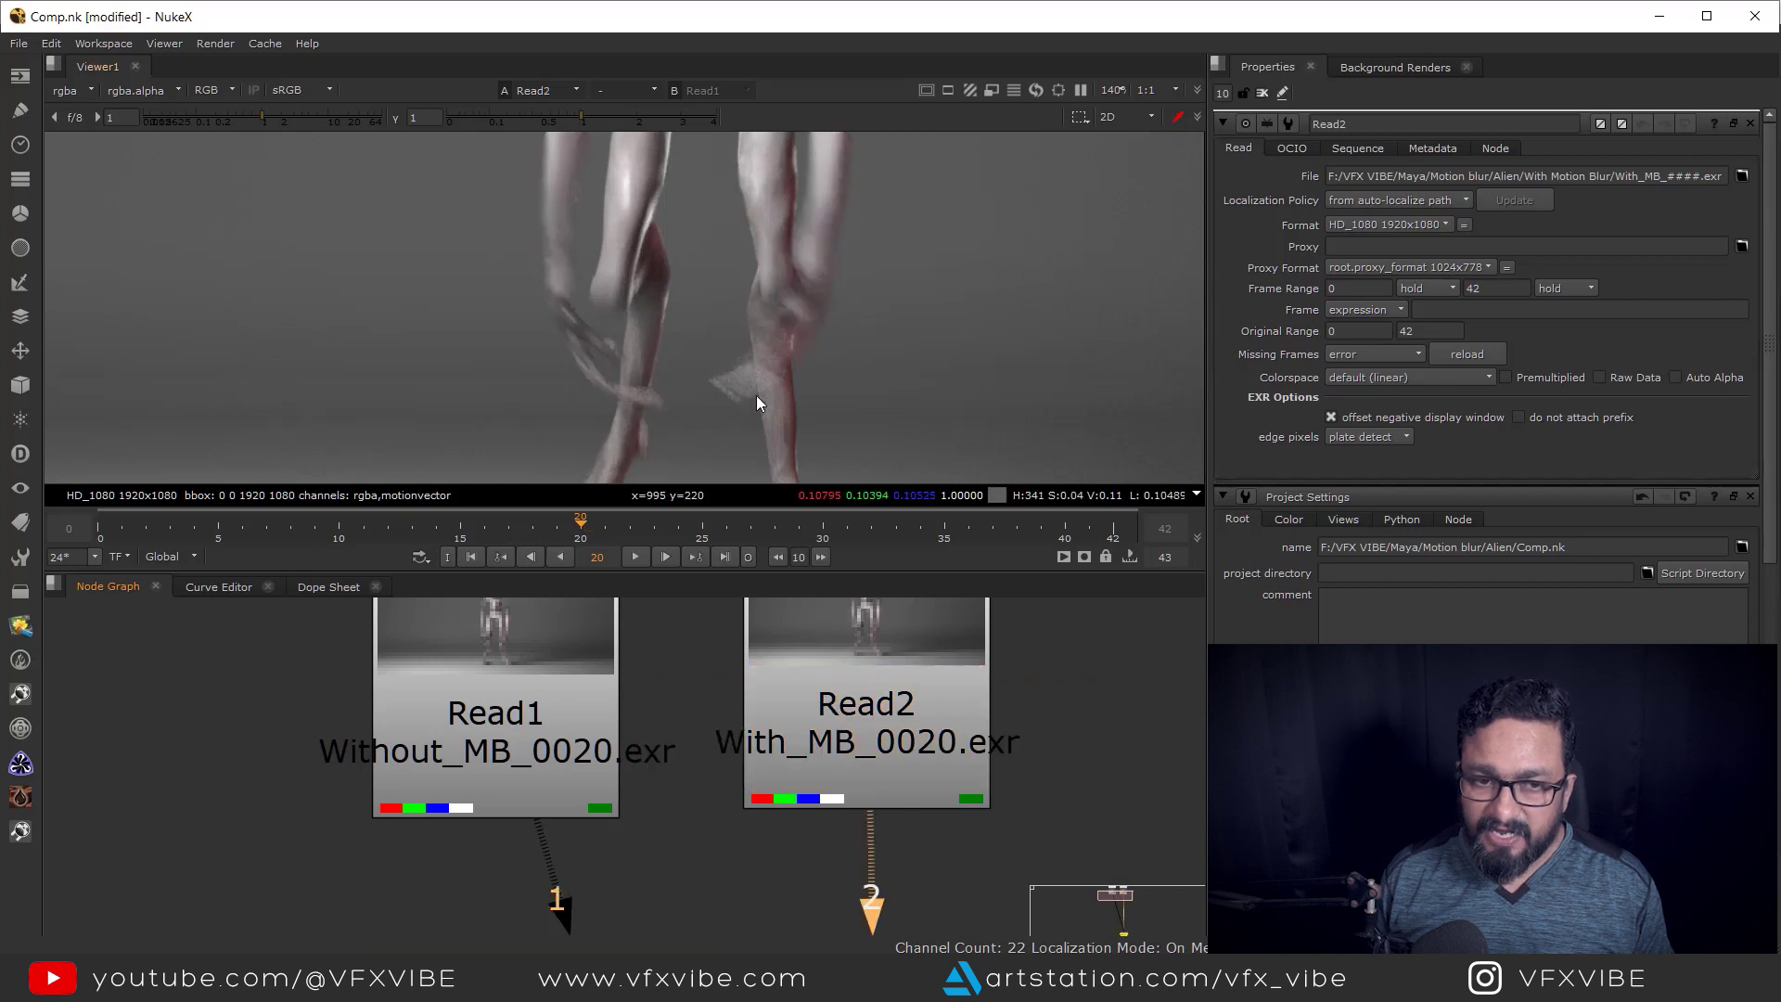
key(1)
key(2)
key(1)
key(2)
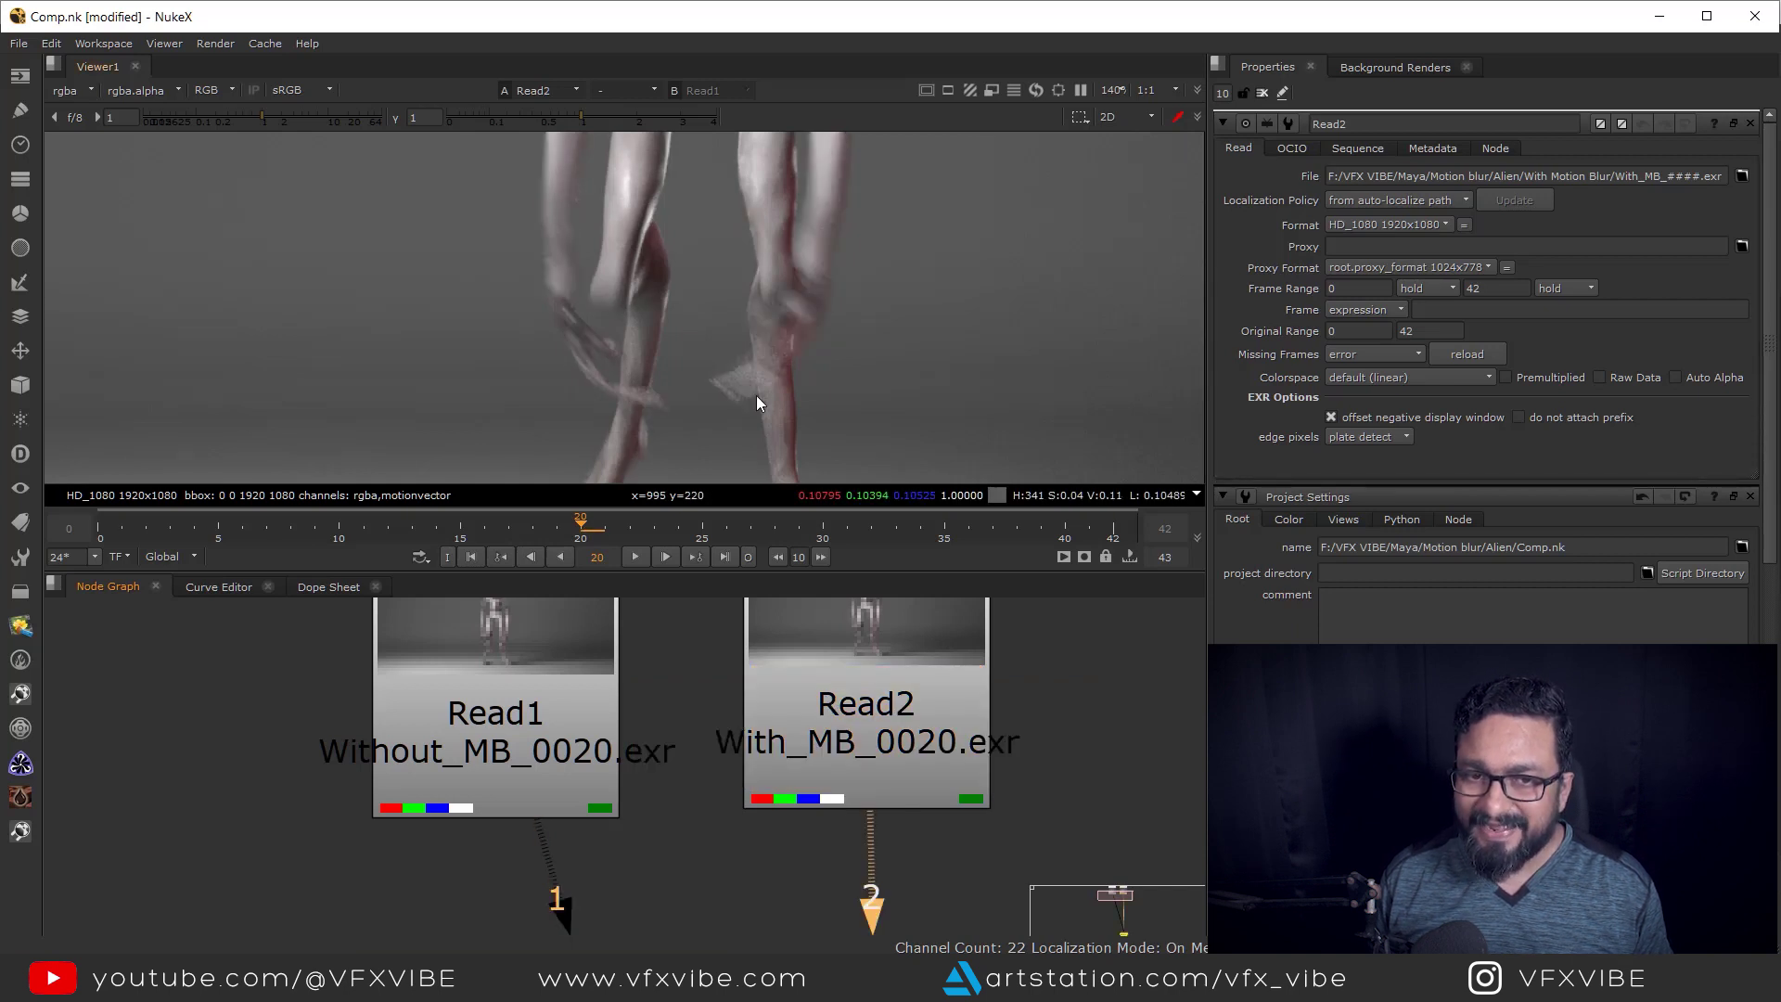
key(1)
key(2)
Pan the Viewer to the blurred alien's torso and reframe the Read nodes.
middle_drag(809, 258, 832, 471)
middle_drag(834, 297, 875, 425)
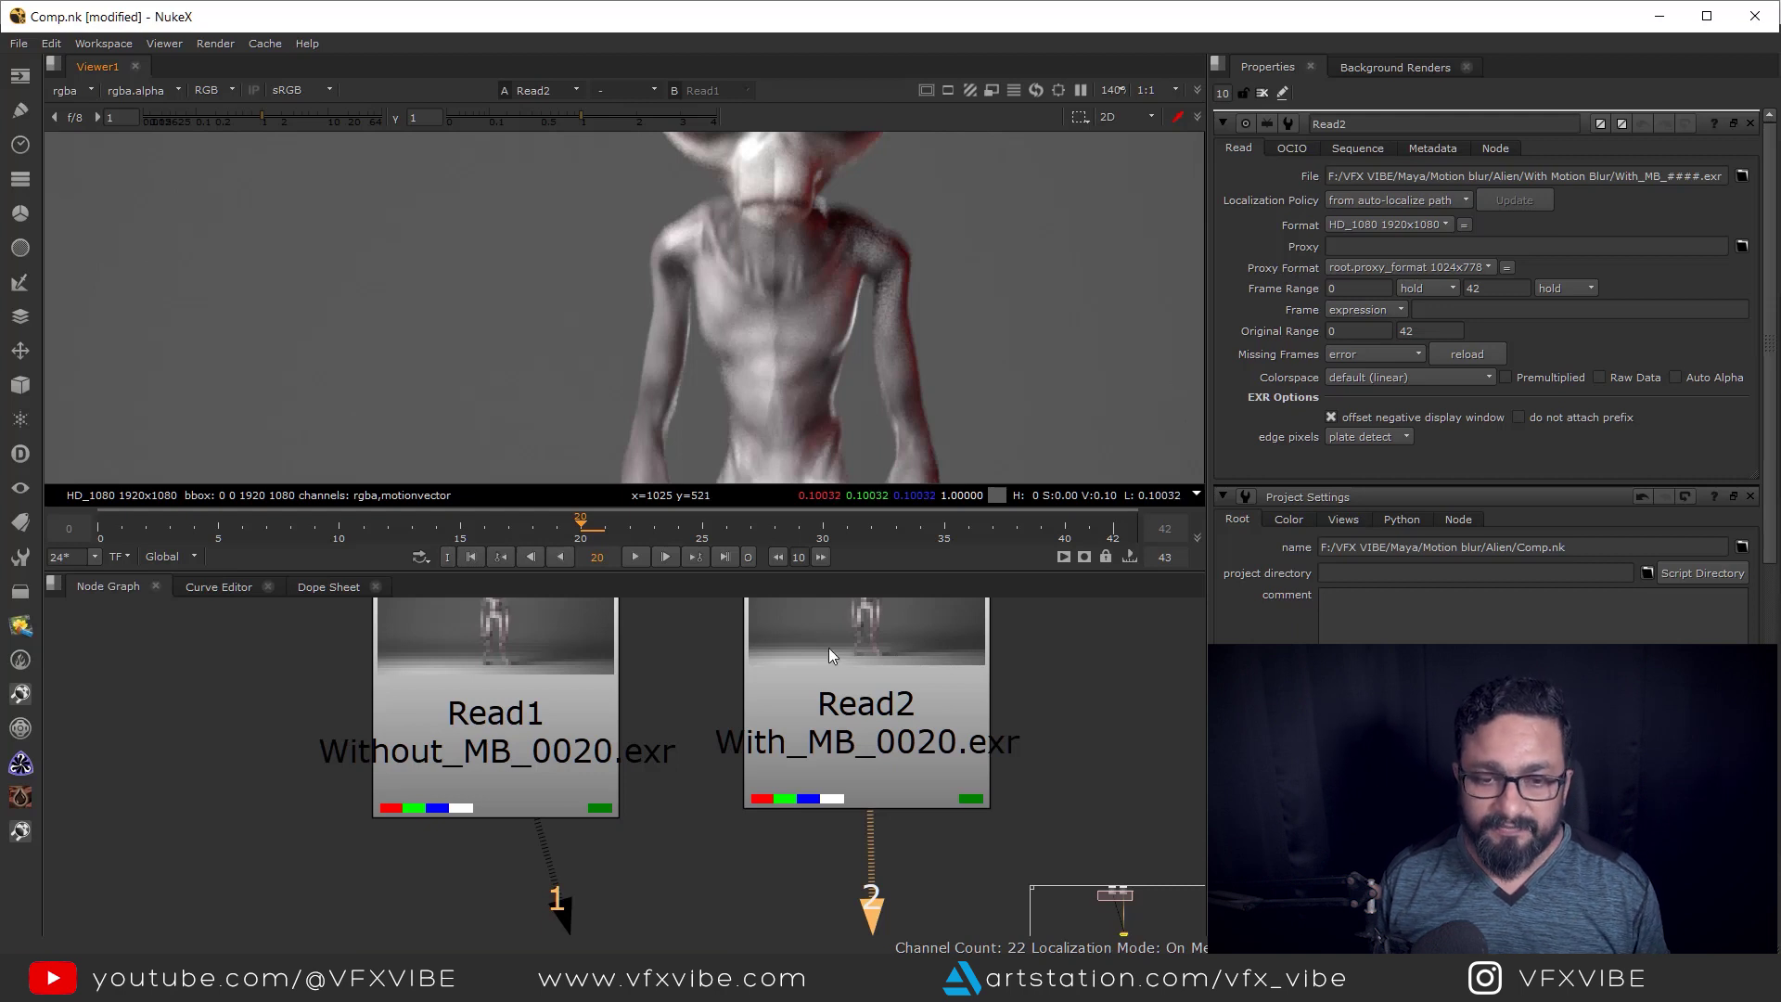
middle_drag(800, 692, 832, 737)
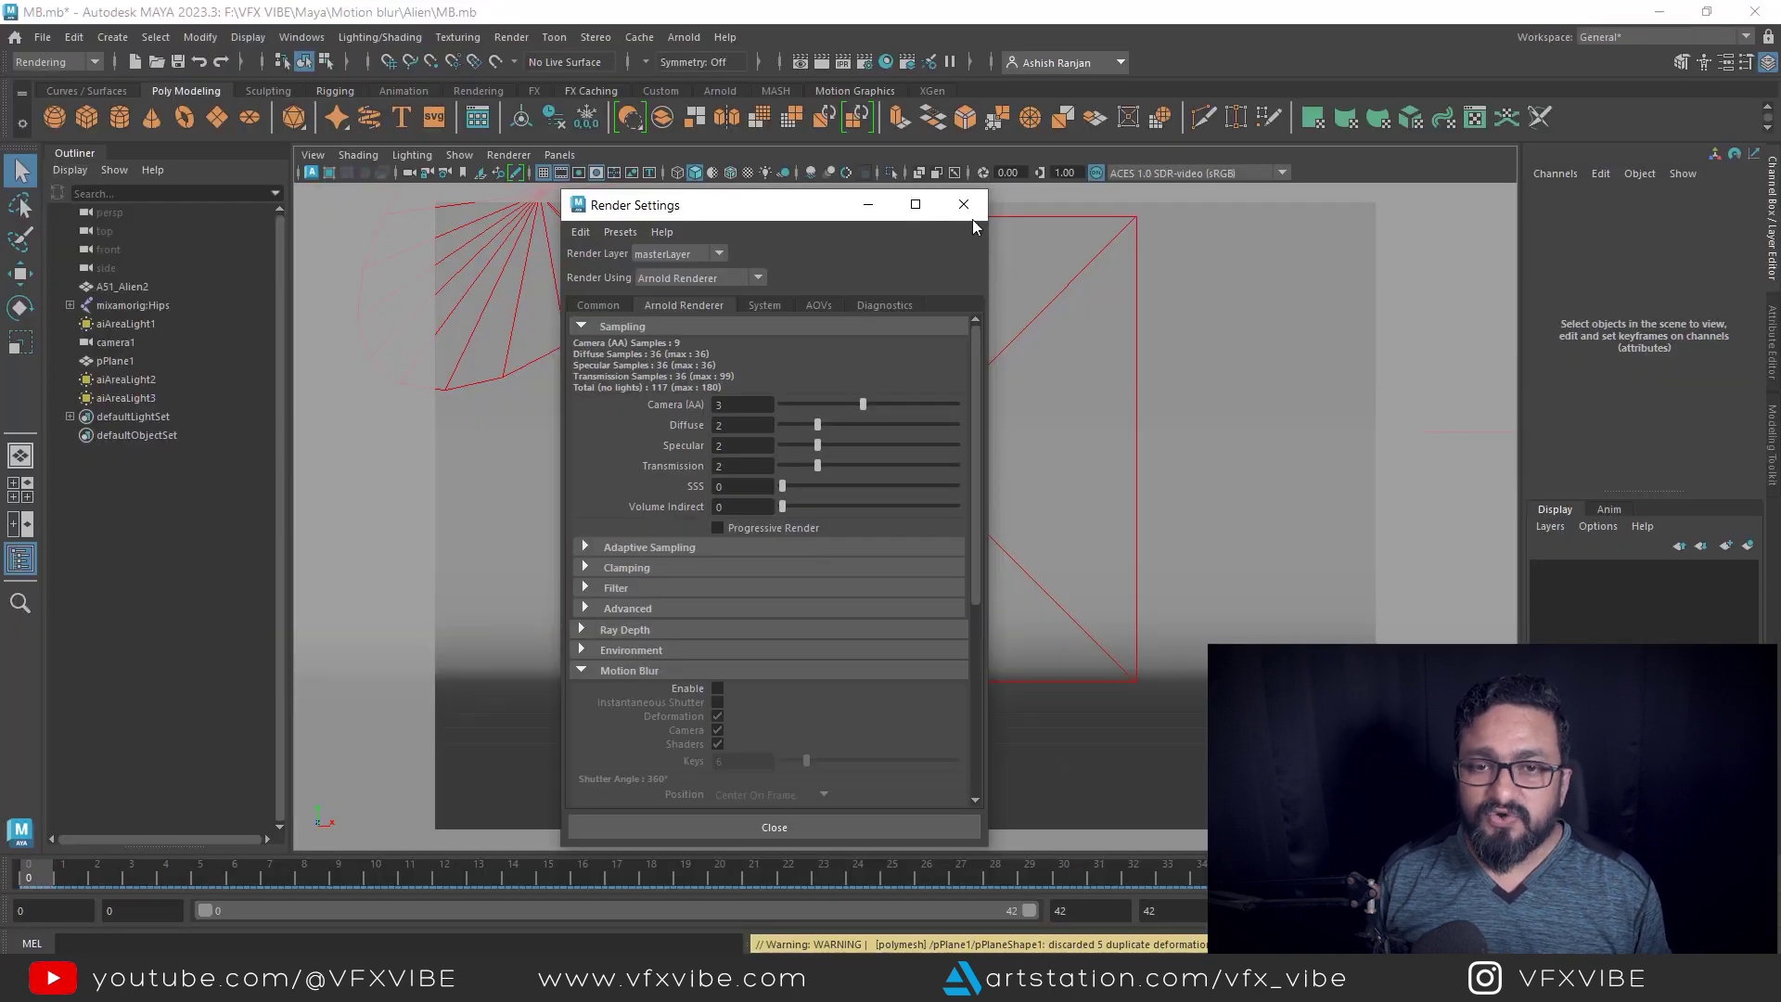
click(868, 205)
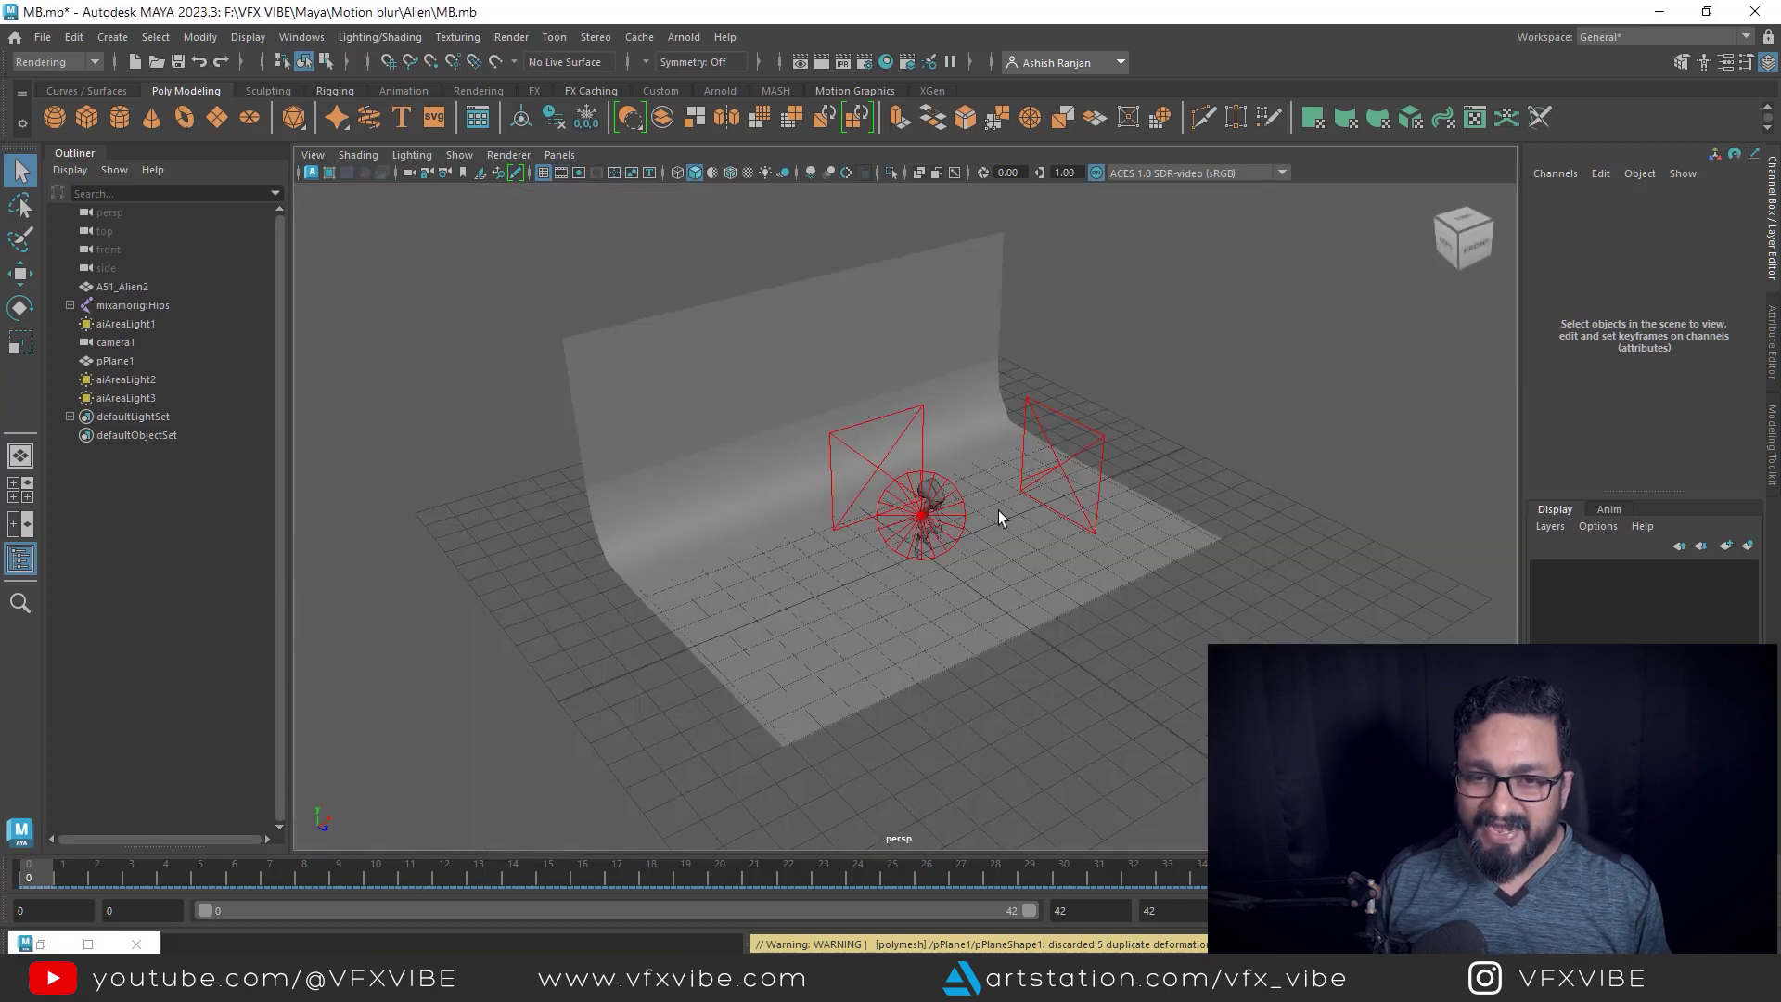
alt+drag(1046, 589, 923, 584)
click(1043, 588)
alt+drag(1043, 588, 1087, 576)
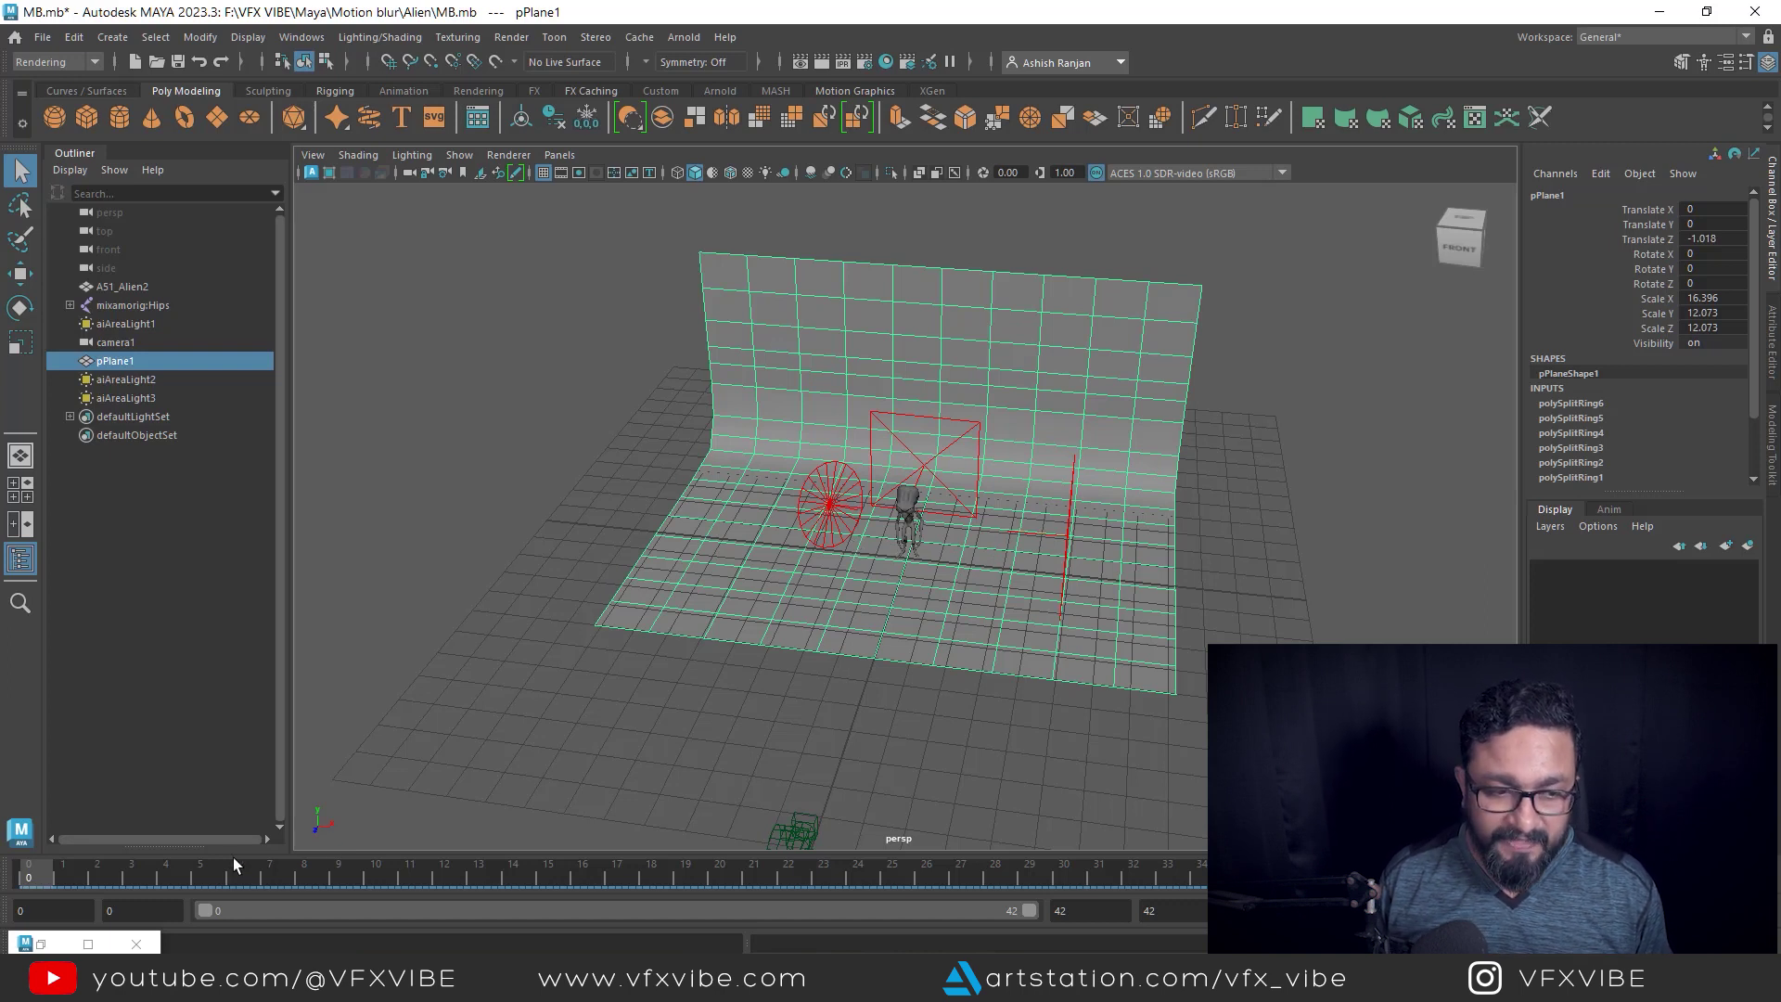
click(560, 154)
mouse_move(678, 171)
click(779, 185)
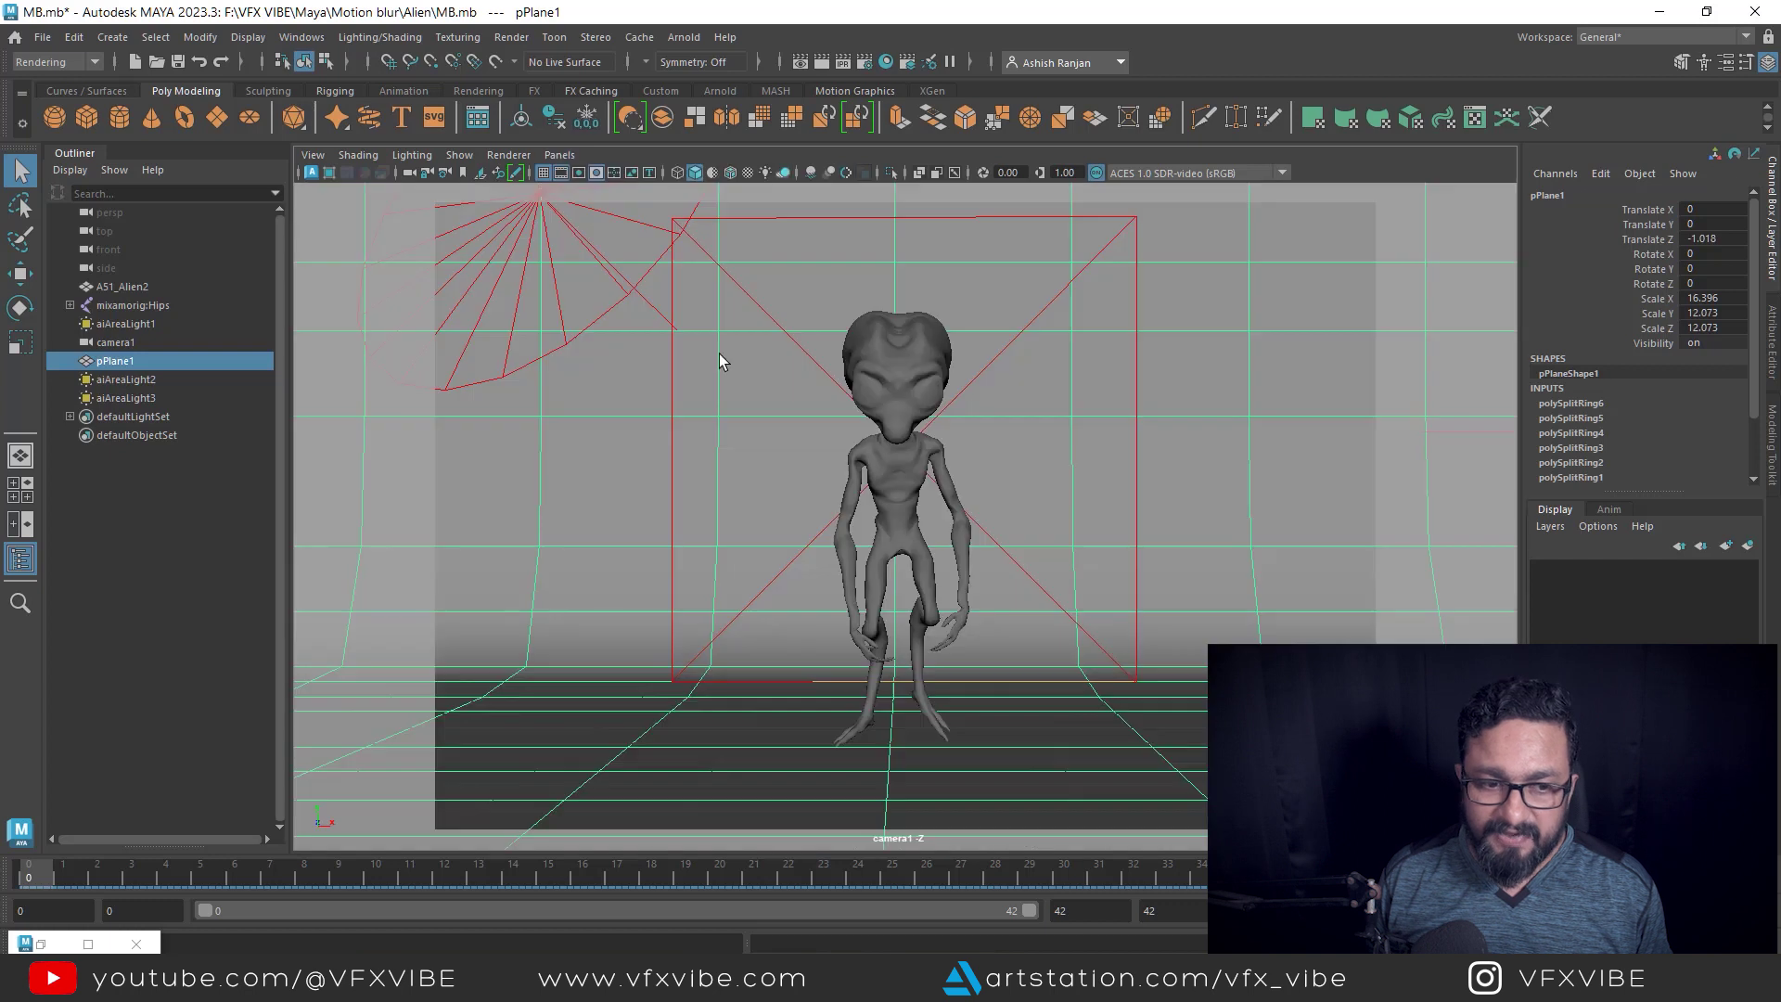
click(42, 944)
drag(829, 212, 997, 219)
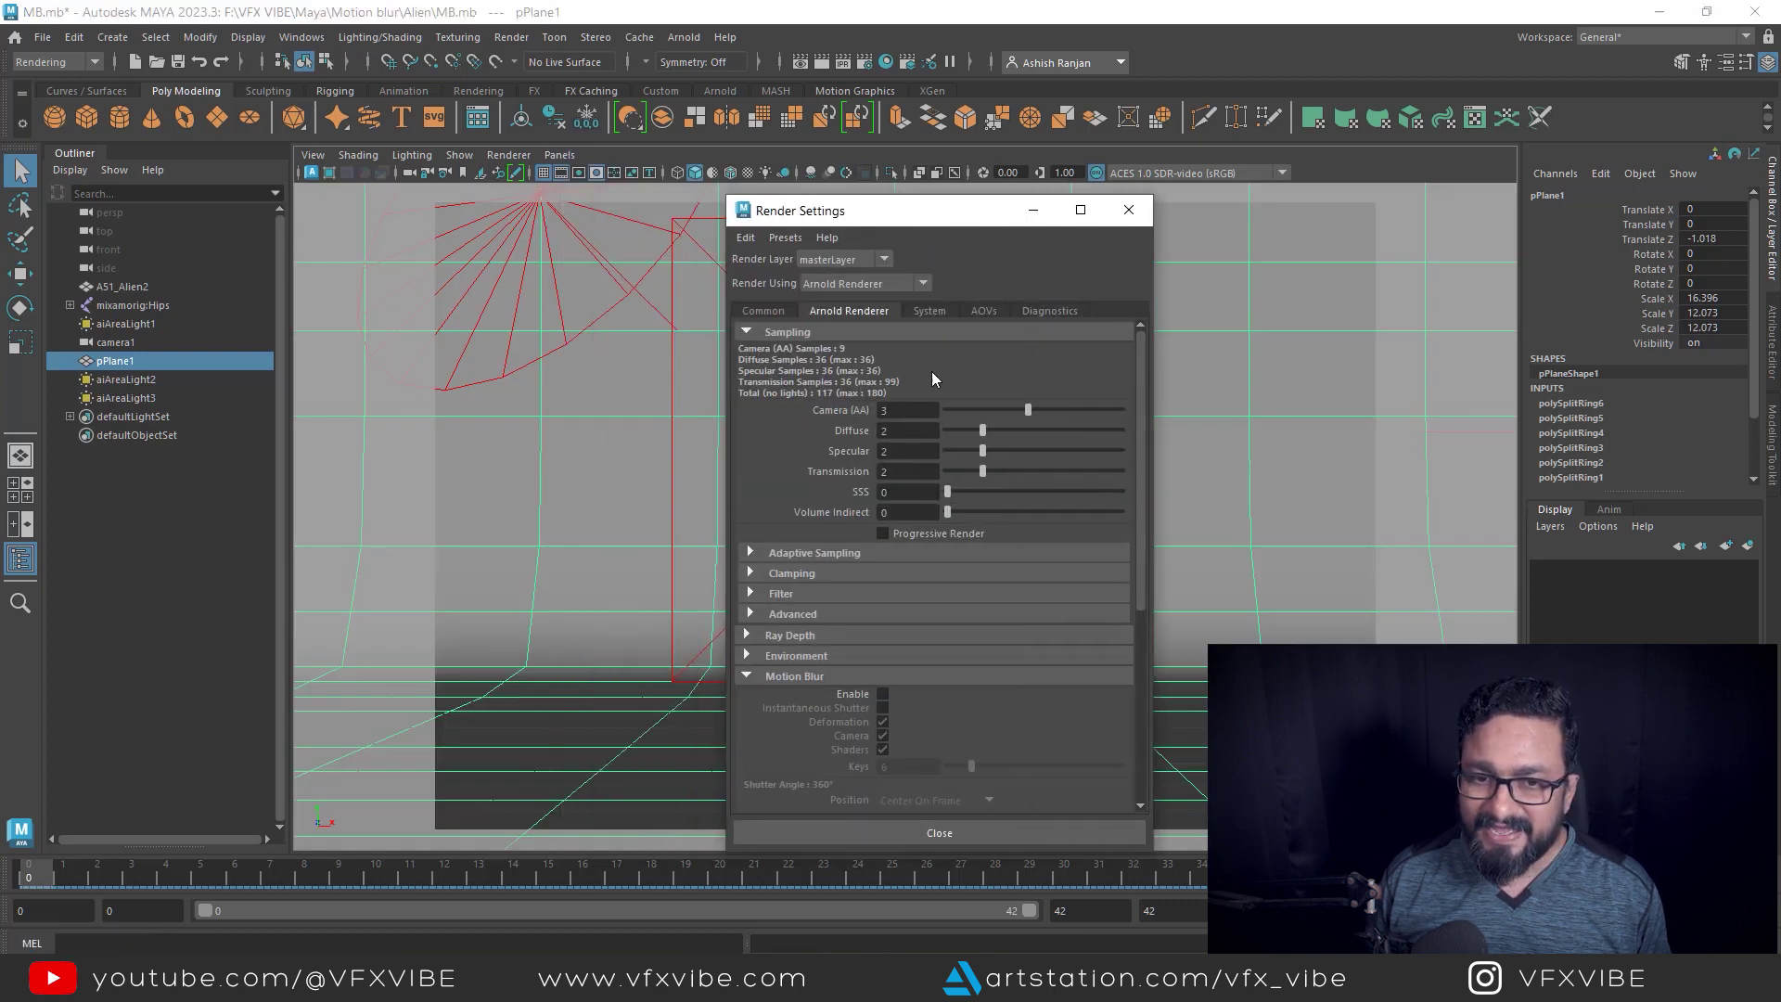
Open the Arnold RenderView and move it over the viewport.
click(685, 38)
click(728, 92)
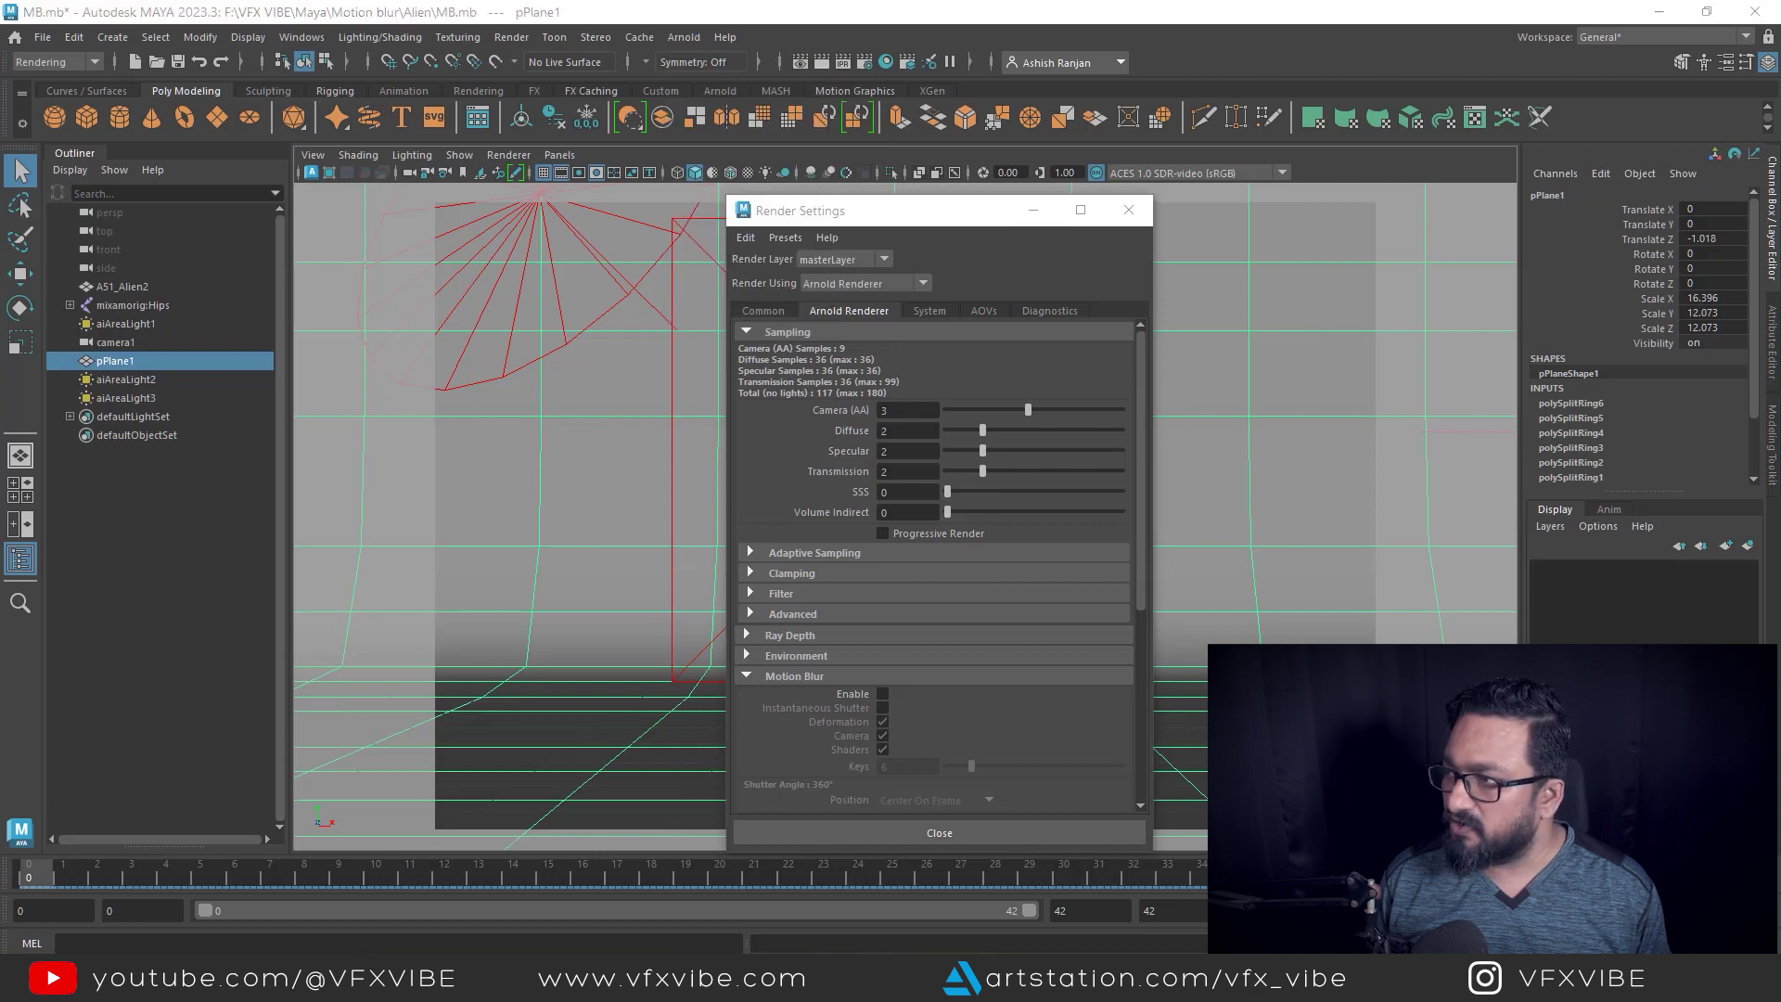
drag(1780, 174, 957, 201)
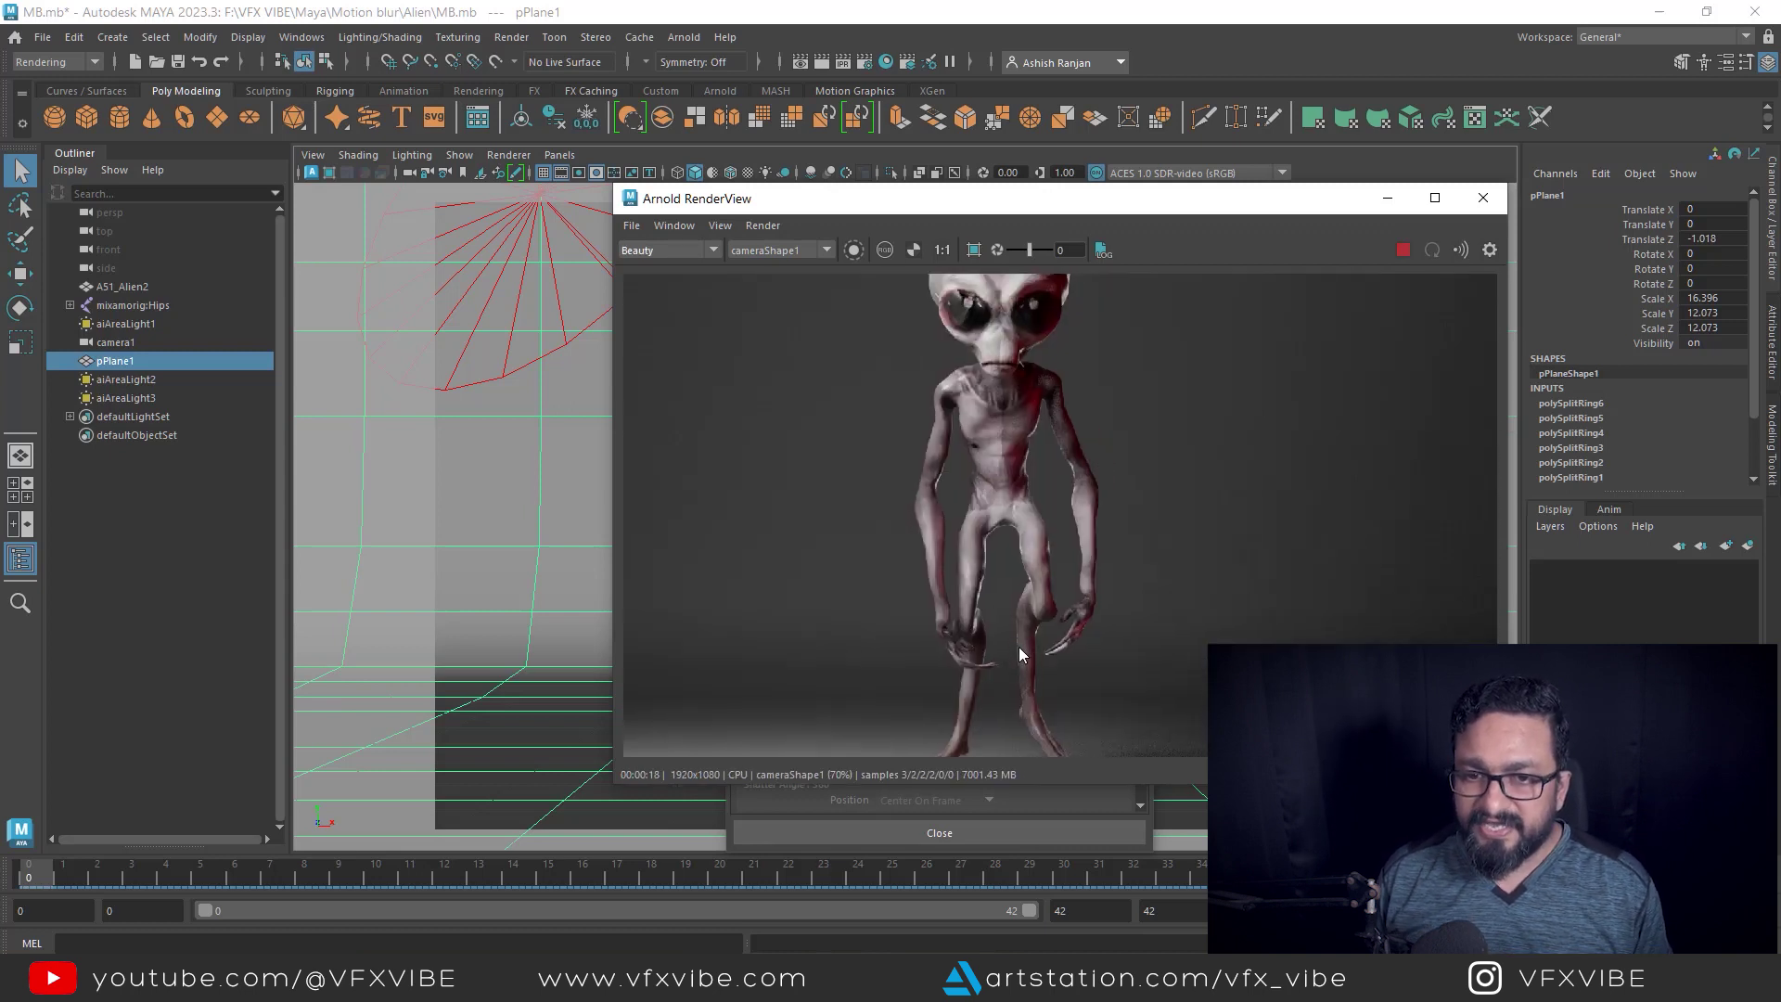
Zoom and pan the render to inspect the alien's torso and face.
scroll(1043, 666, up, 2)
scroll(1080, 604, up, 4)
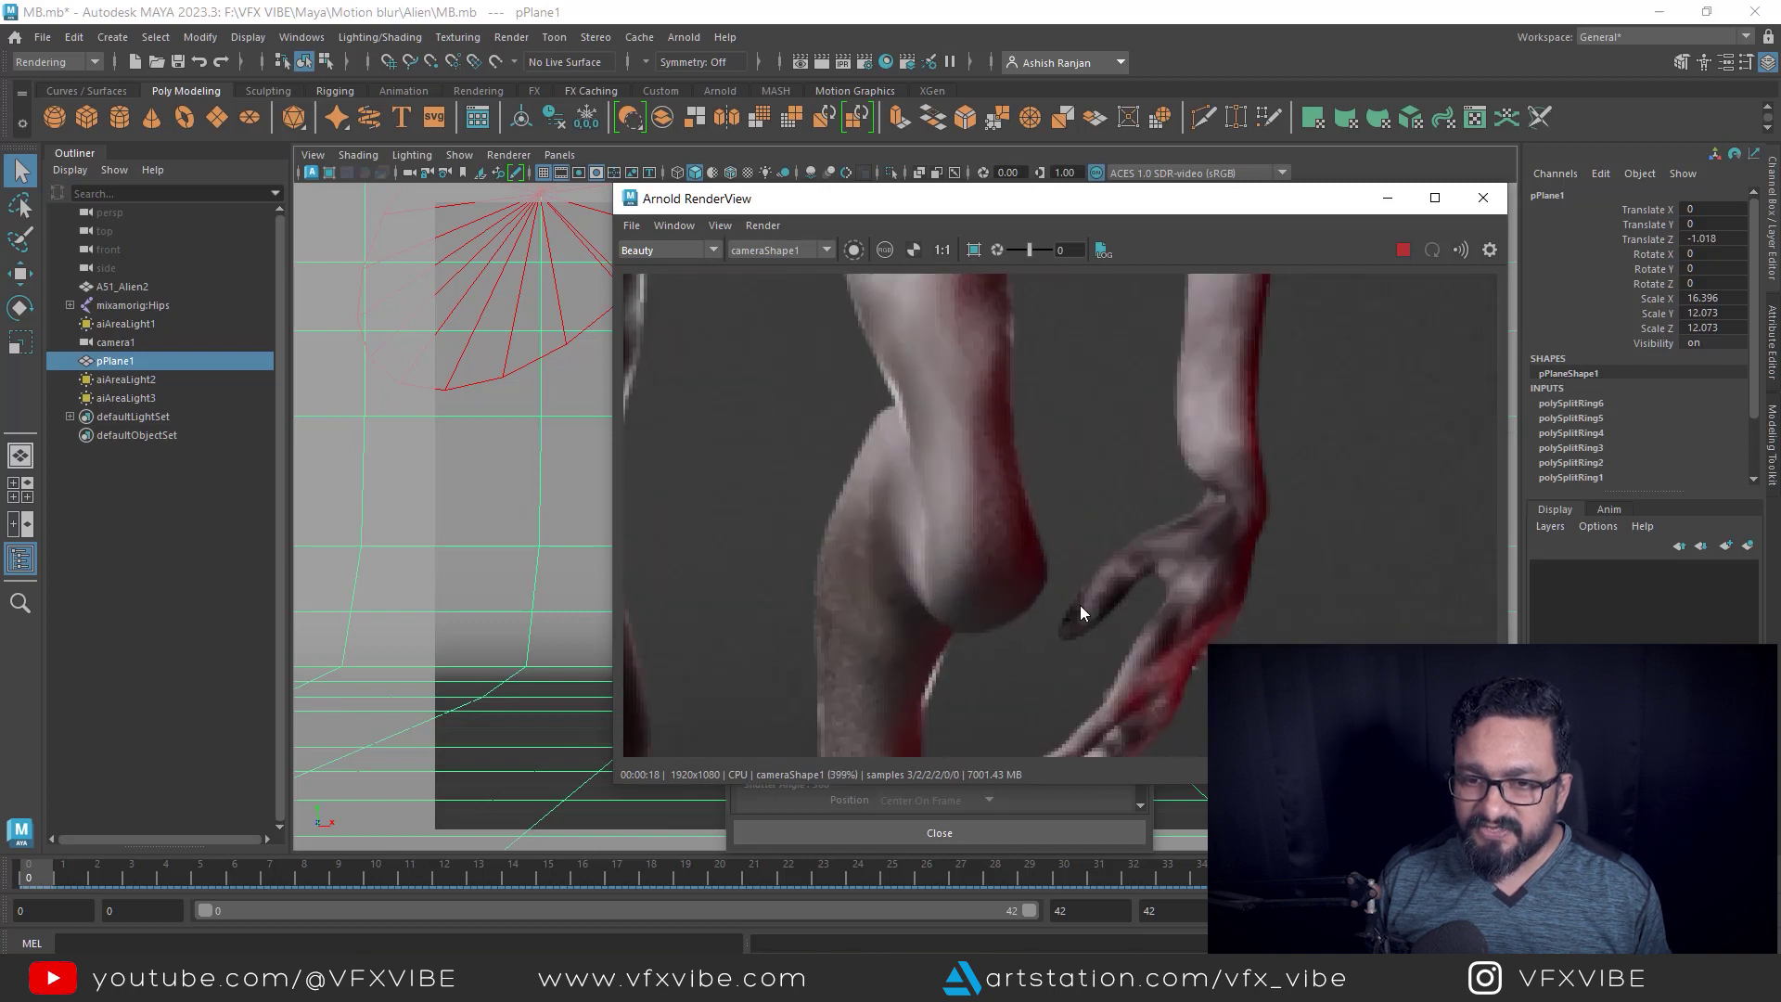
scroll(1115, 629, down, 1)
middle_drag(1115, 629, 1206, 590)
middle_drag(1104, 538, 1069, 706)
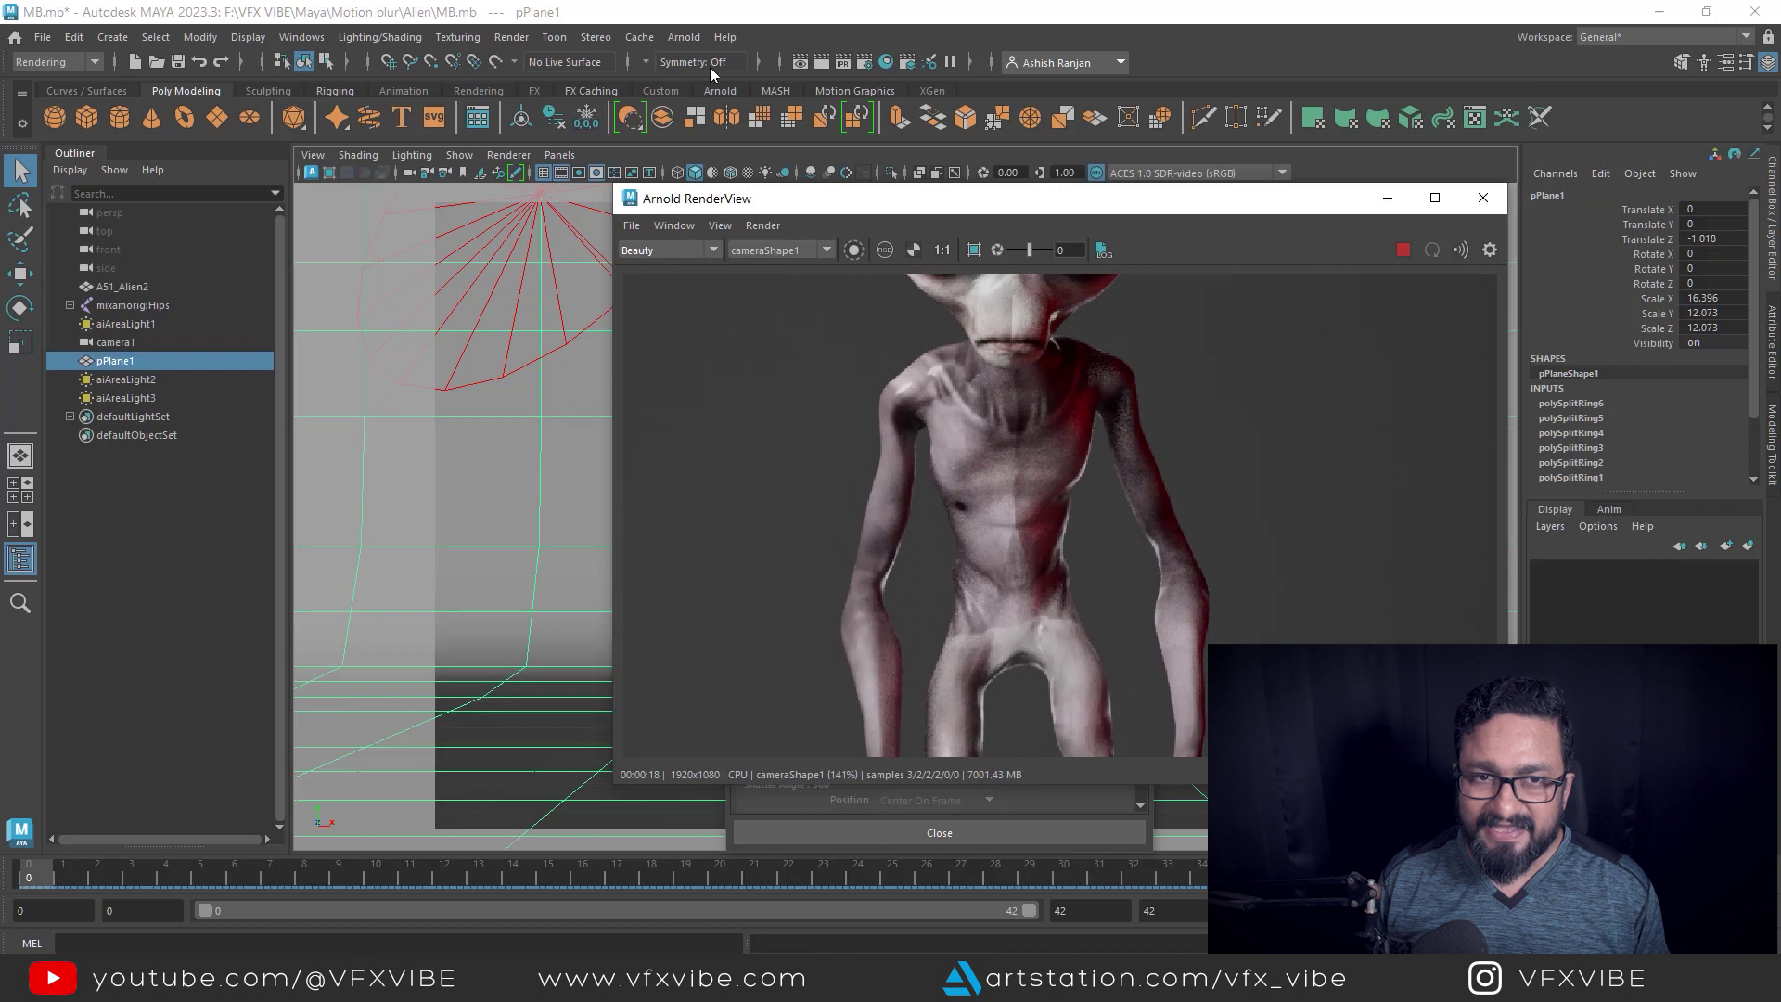
Check the motionvector AOV in Render Settings' AOVs tab, then hide the settings.
click(863, 64)
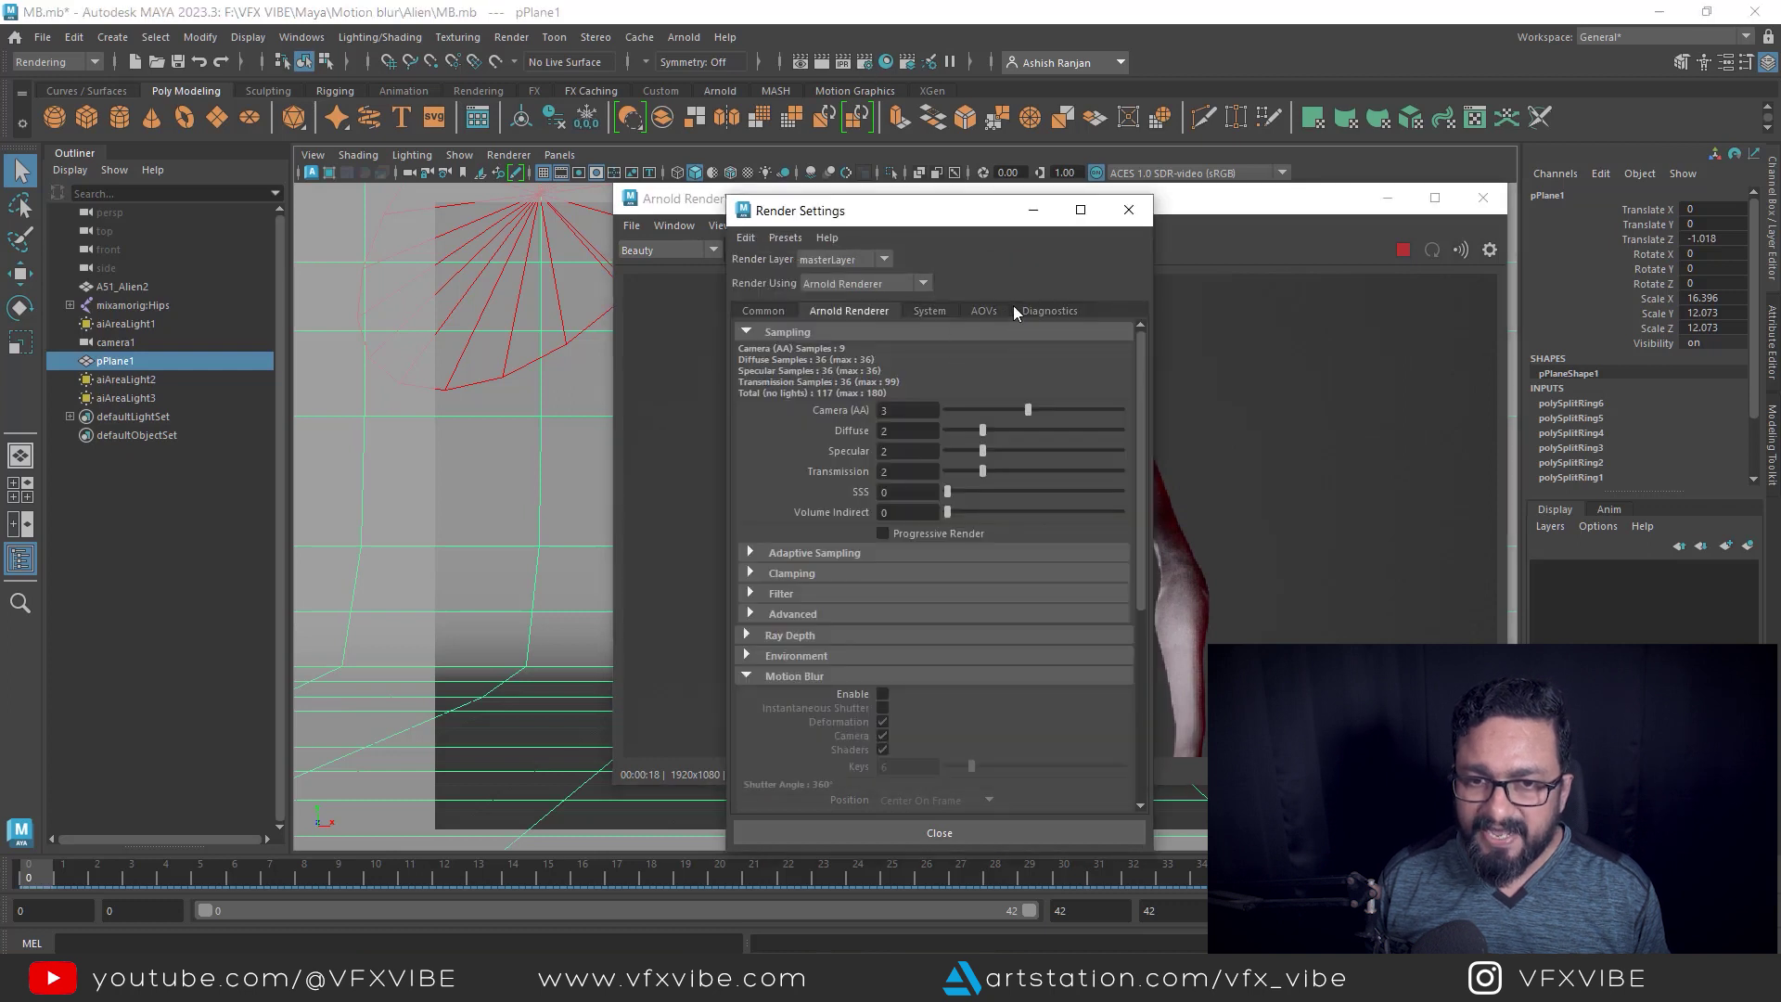
click(980, 312)
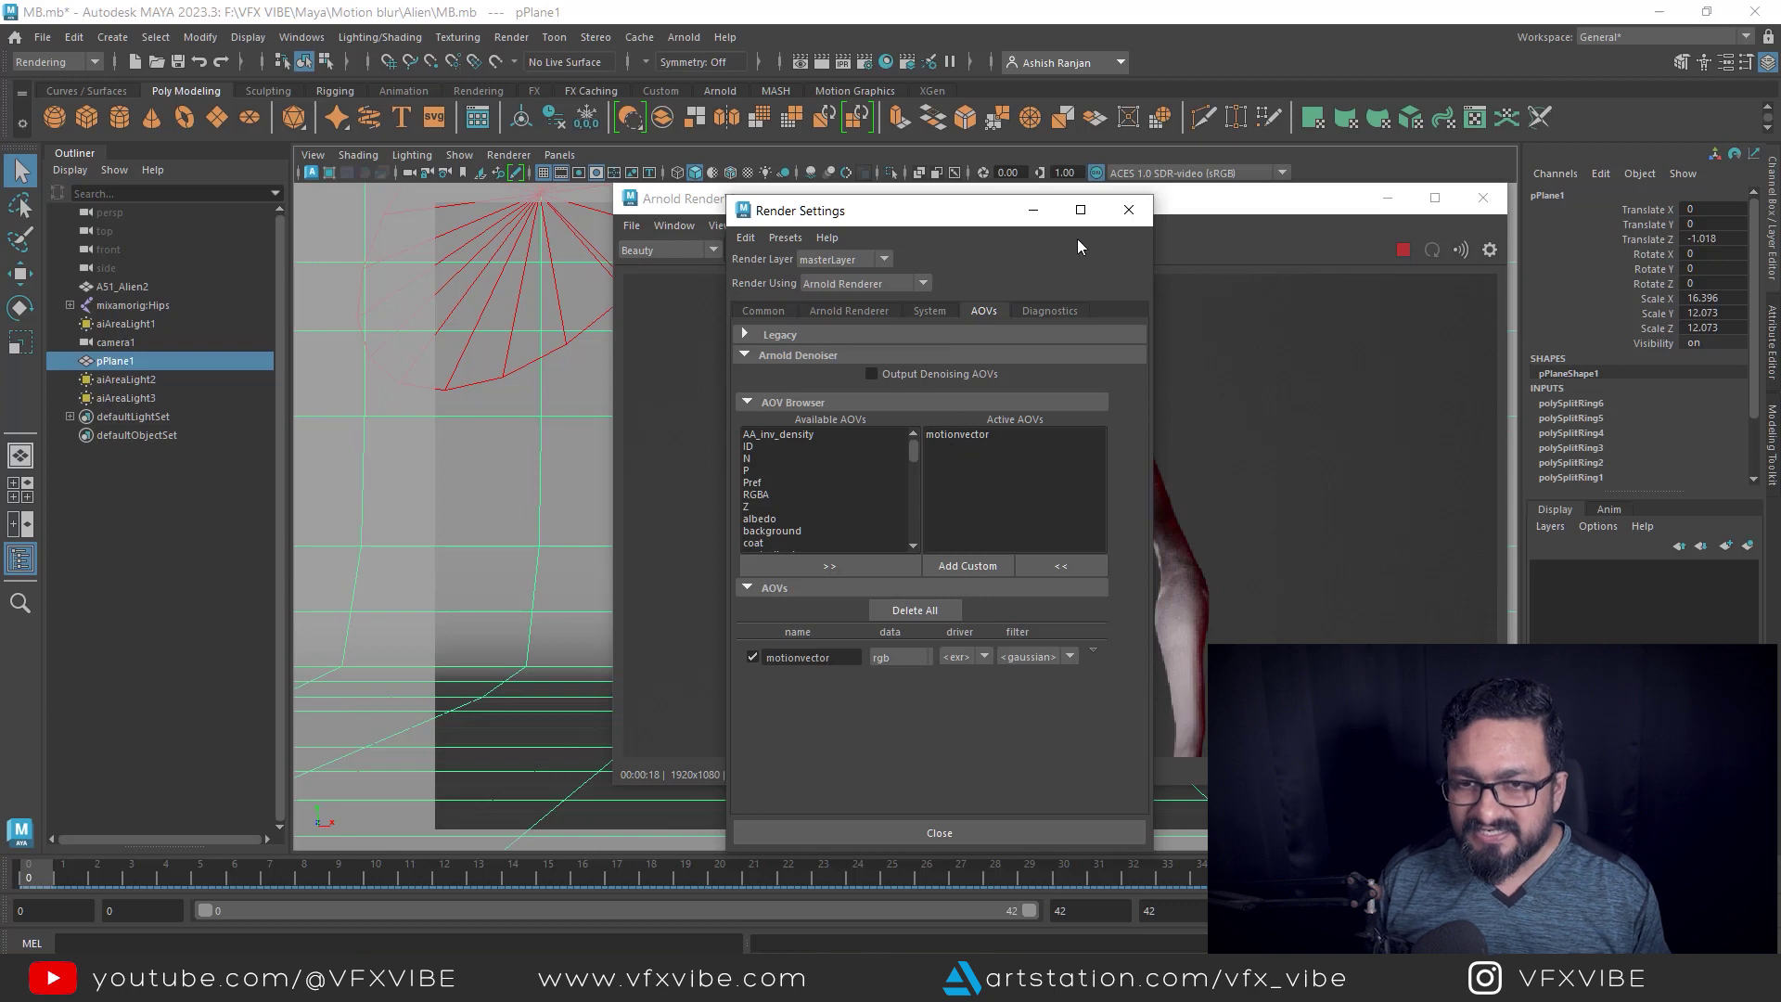
click(1033, 214)
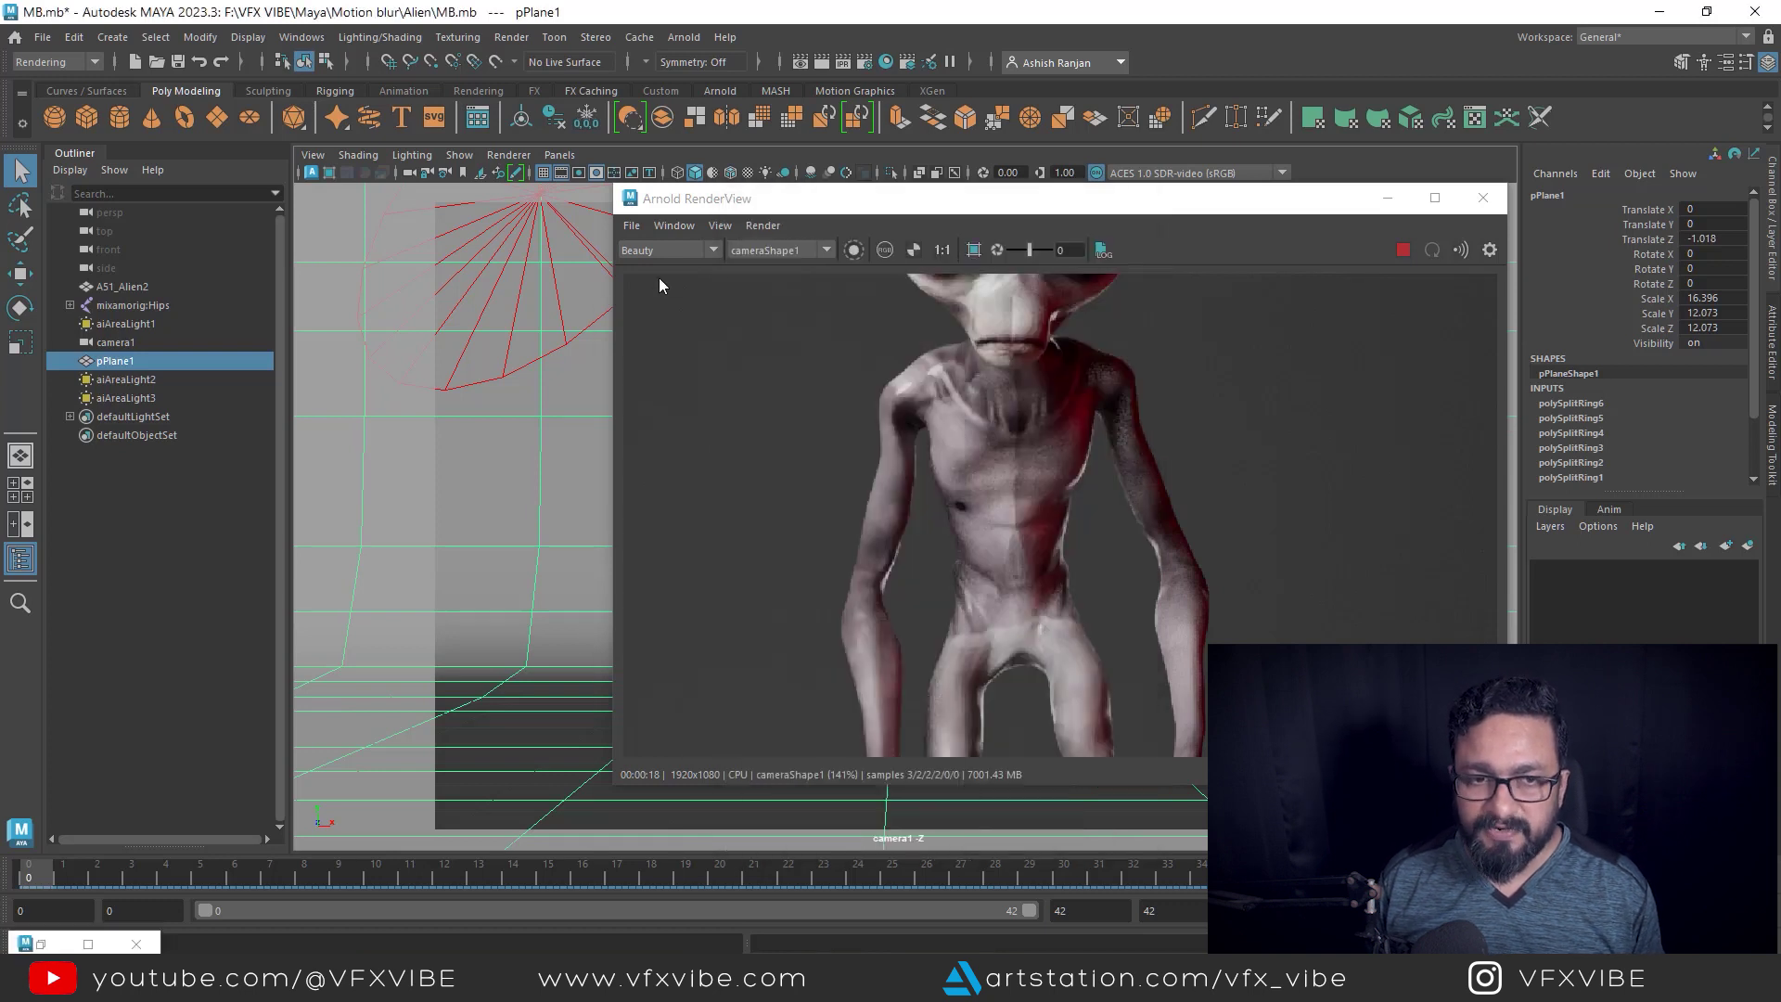
Display the motionvector pass, return to Beauty, then stop the render and minimise the RenderView.
click(670, 252)
click(671, 278)
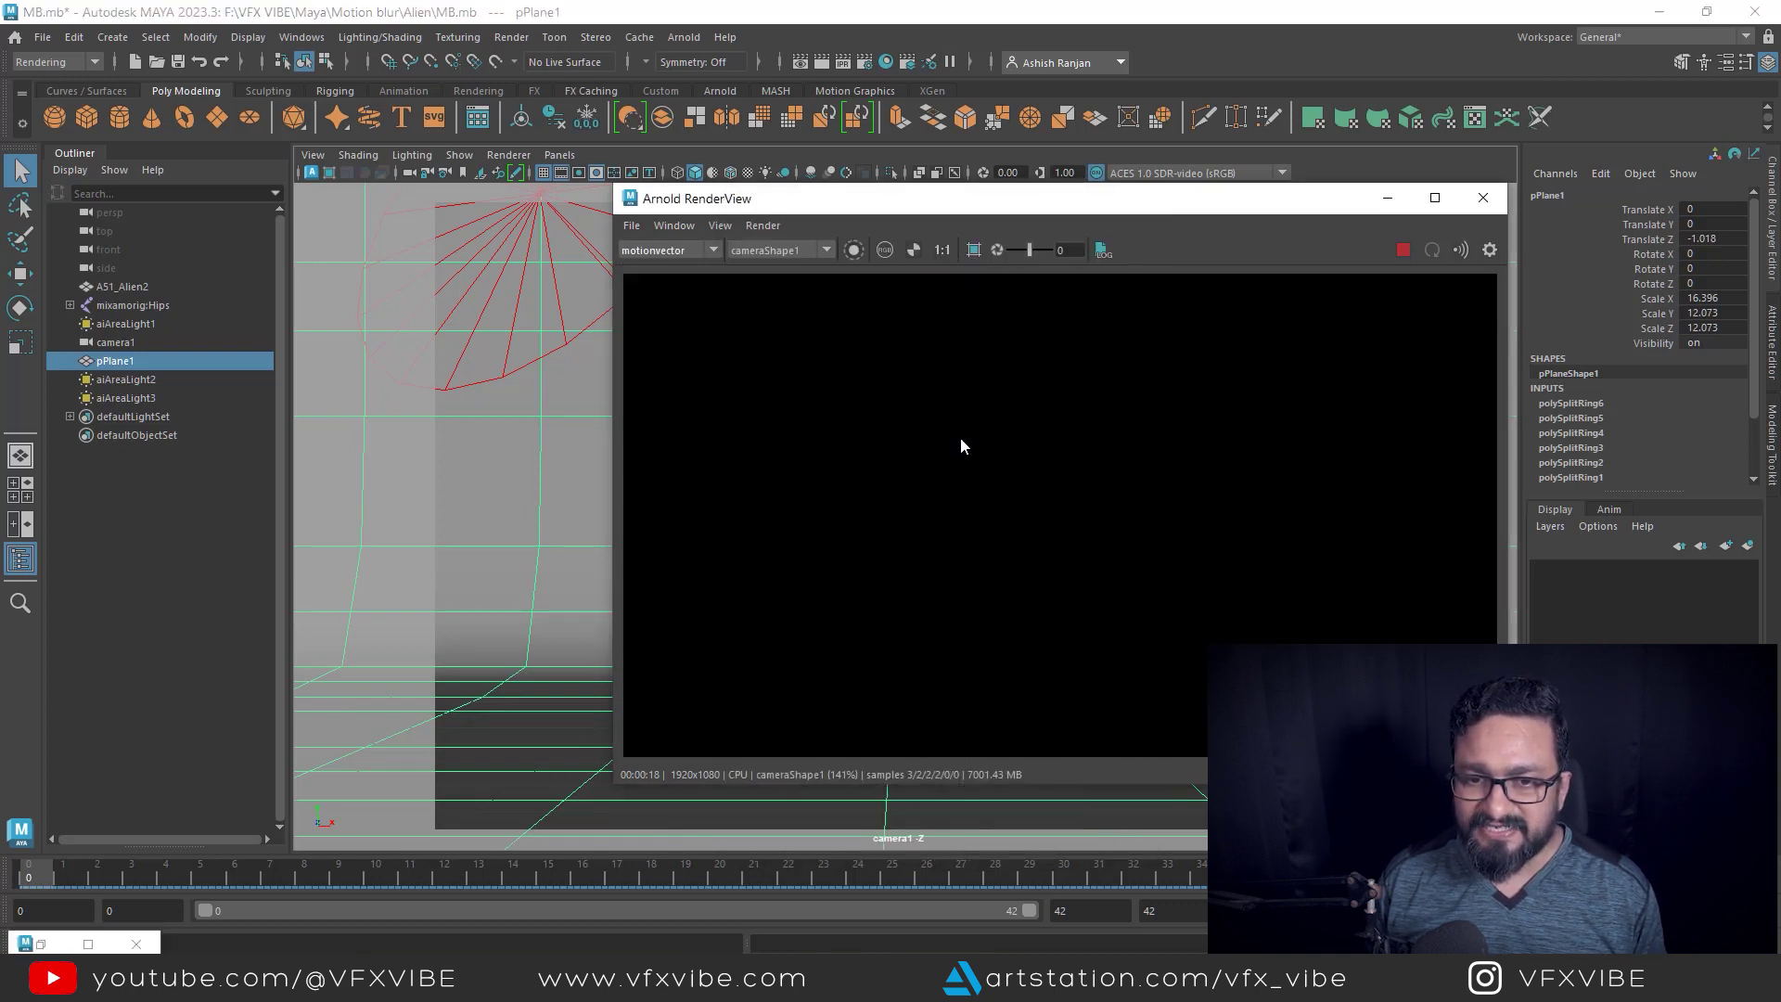
scroll(1006, 531, down, 5)
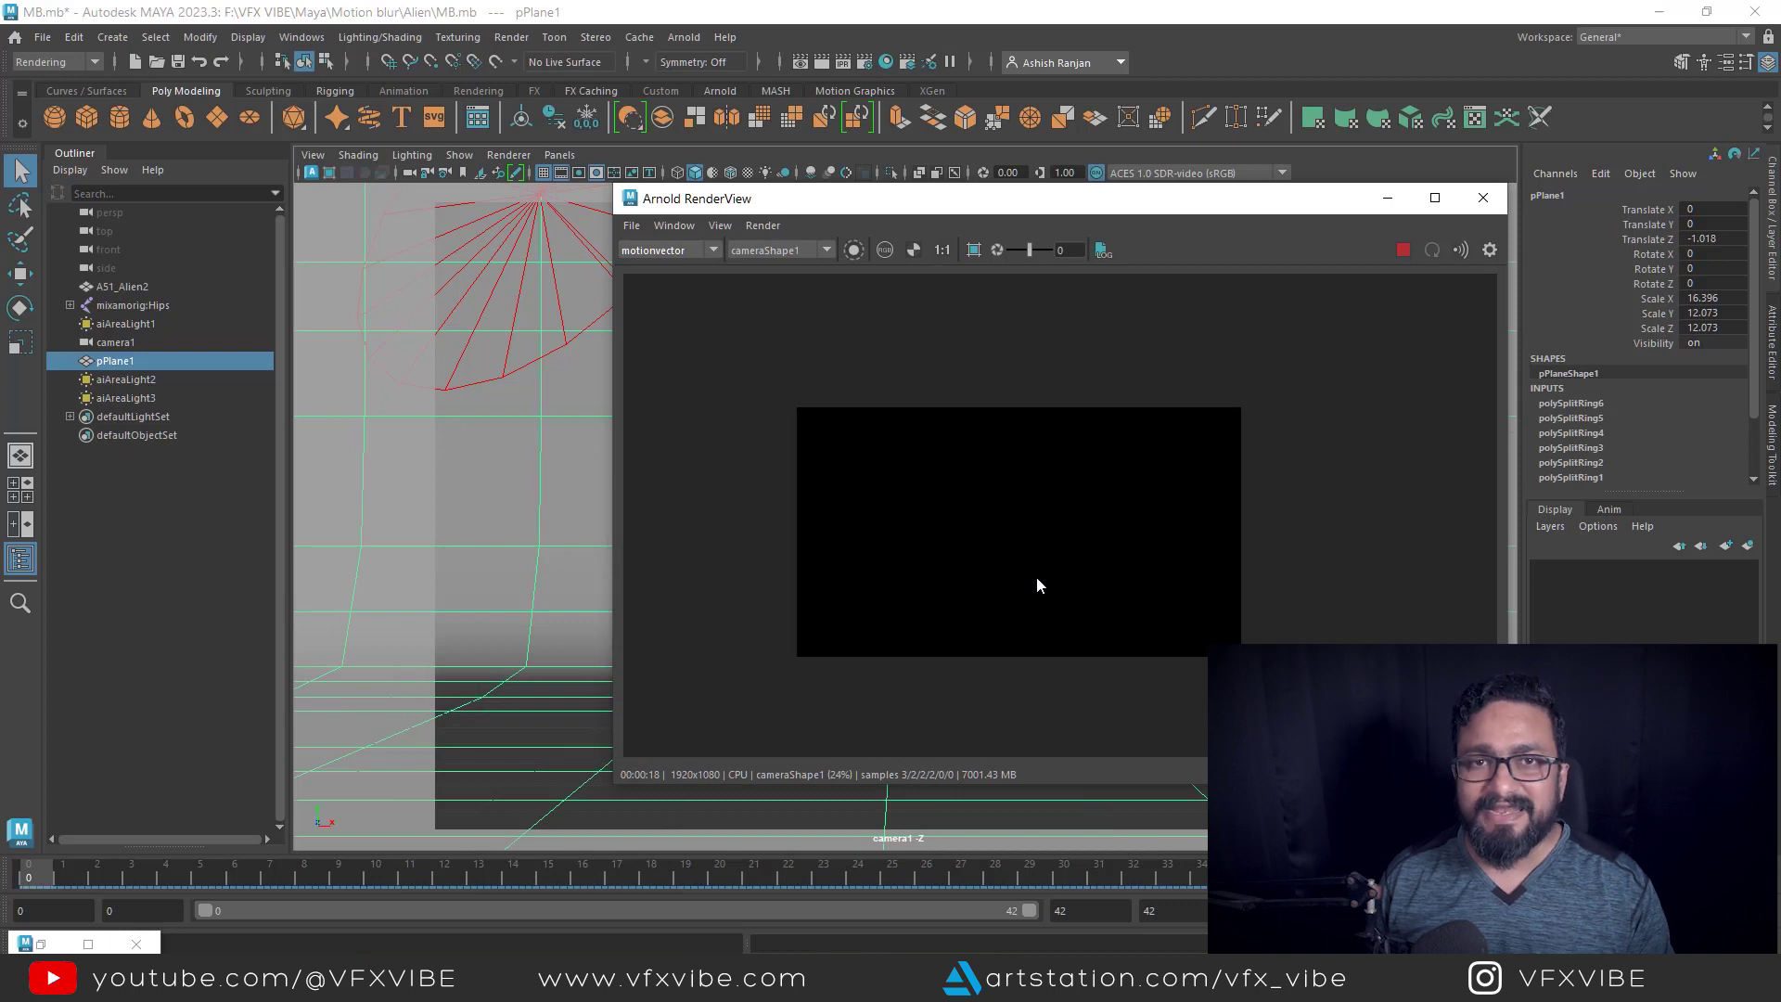
click(682, 257)
click(677, 265)
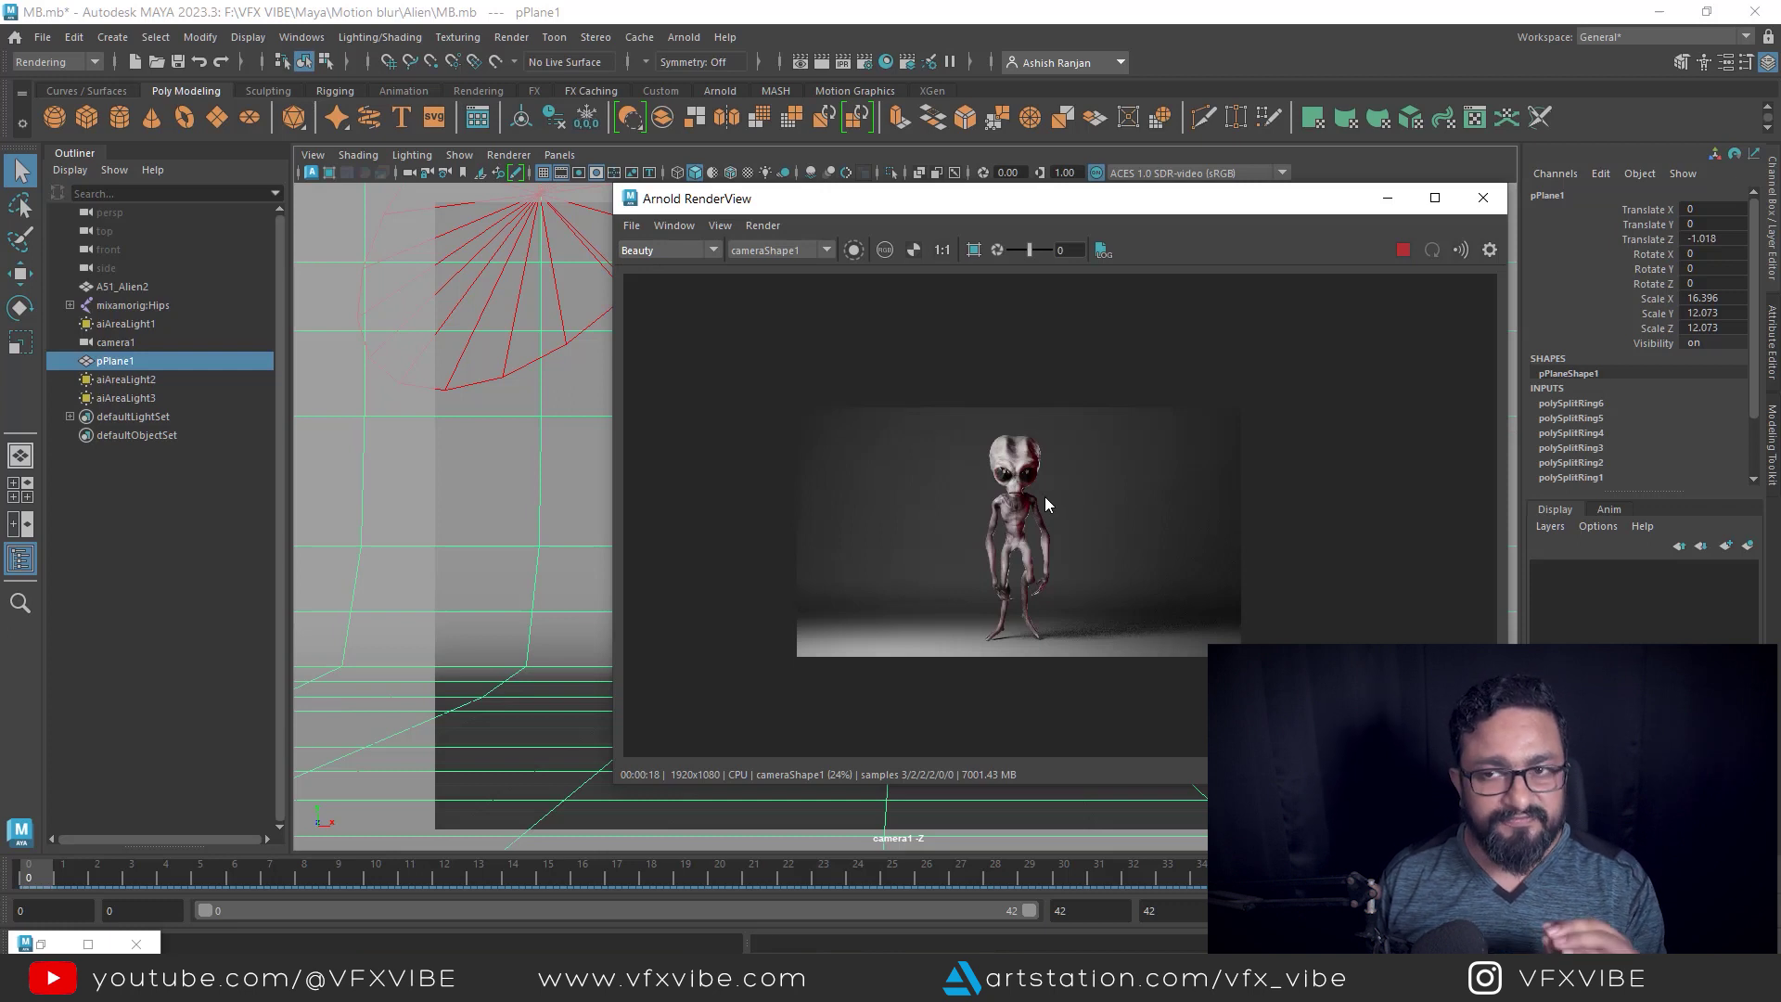
click(1403, 251)
click(1388, 198)
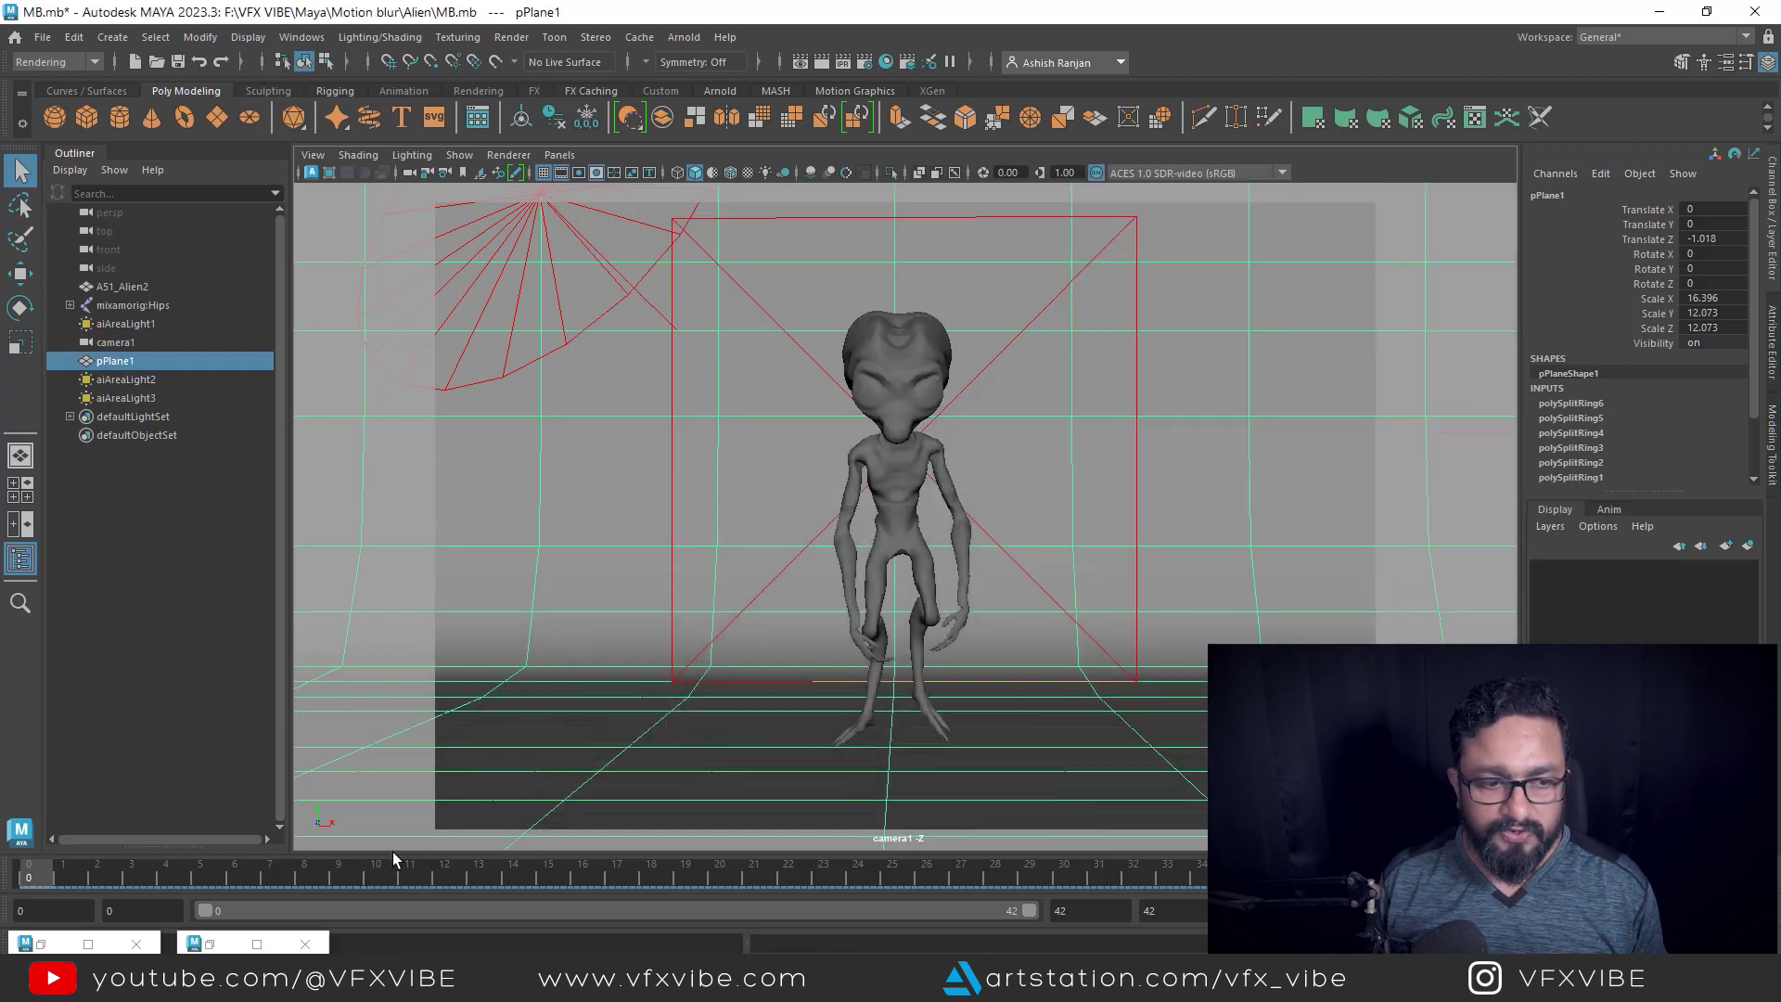
In the Arnold Renderer tab, enable Motion Blur with 6 keys and length 1.000, then restore the RenderView.
click(58, 945)
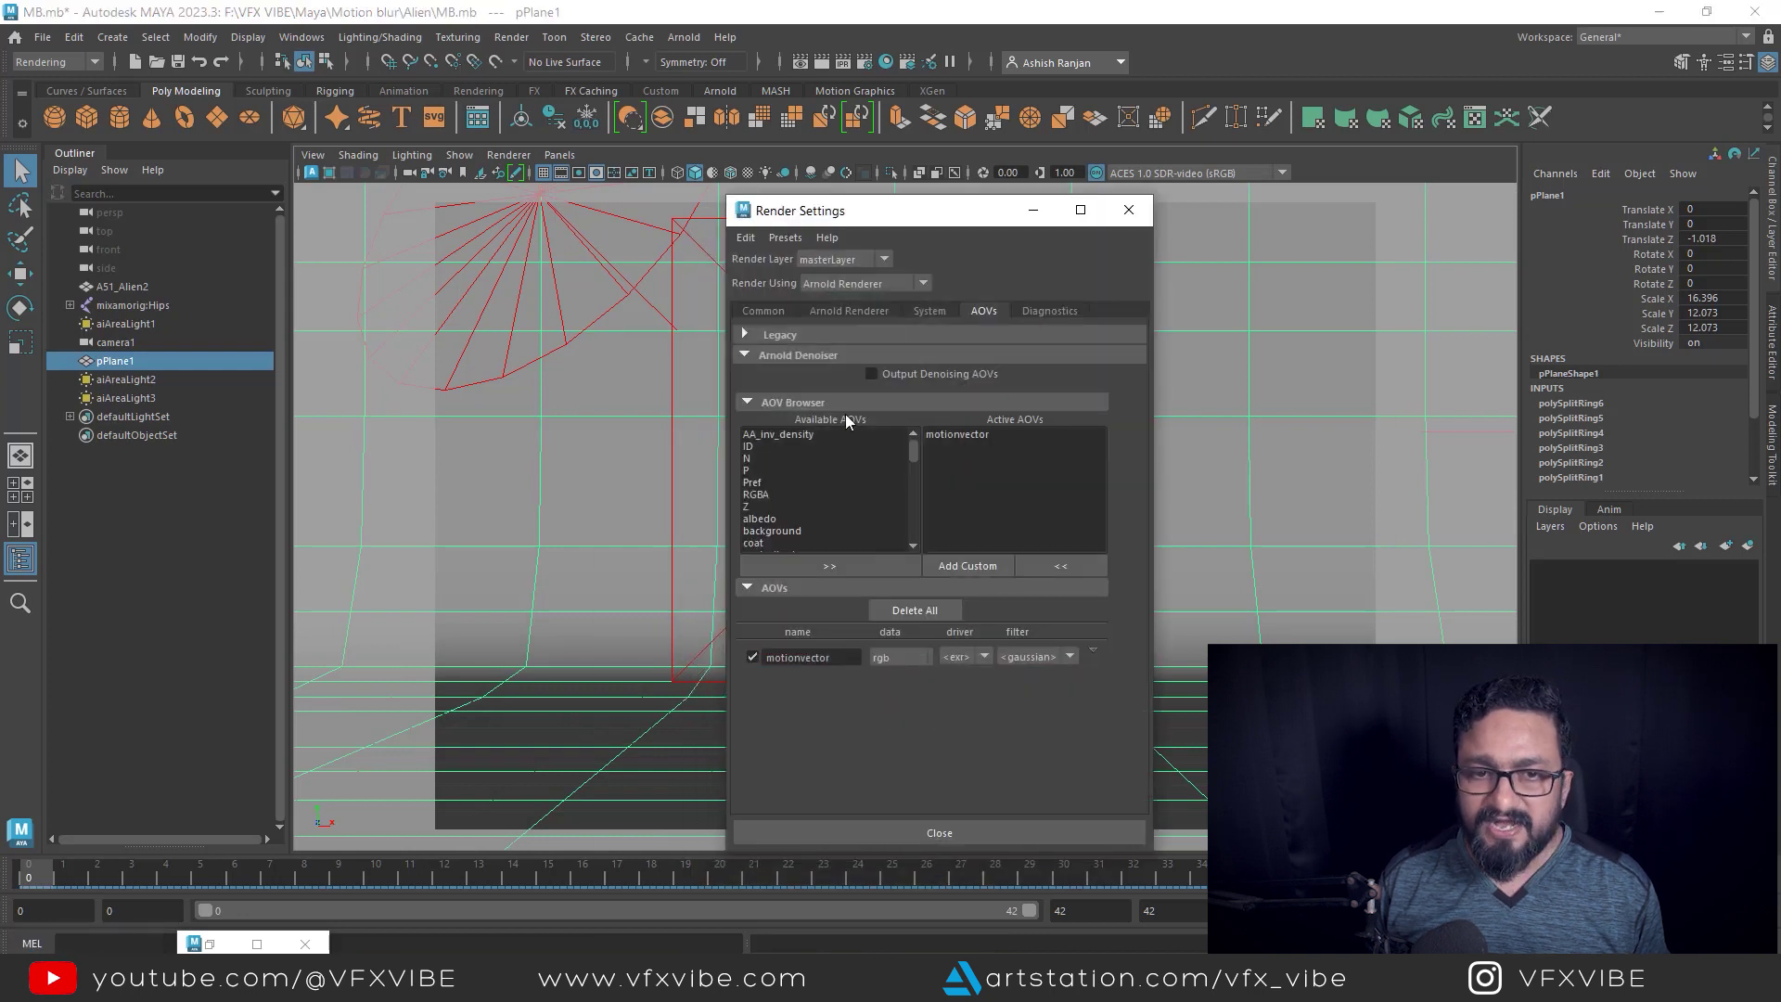
click(853, 310)
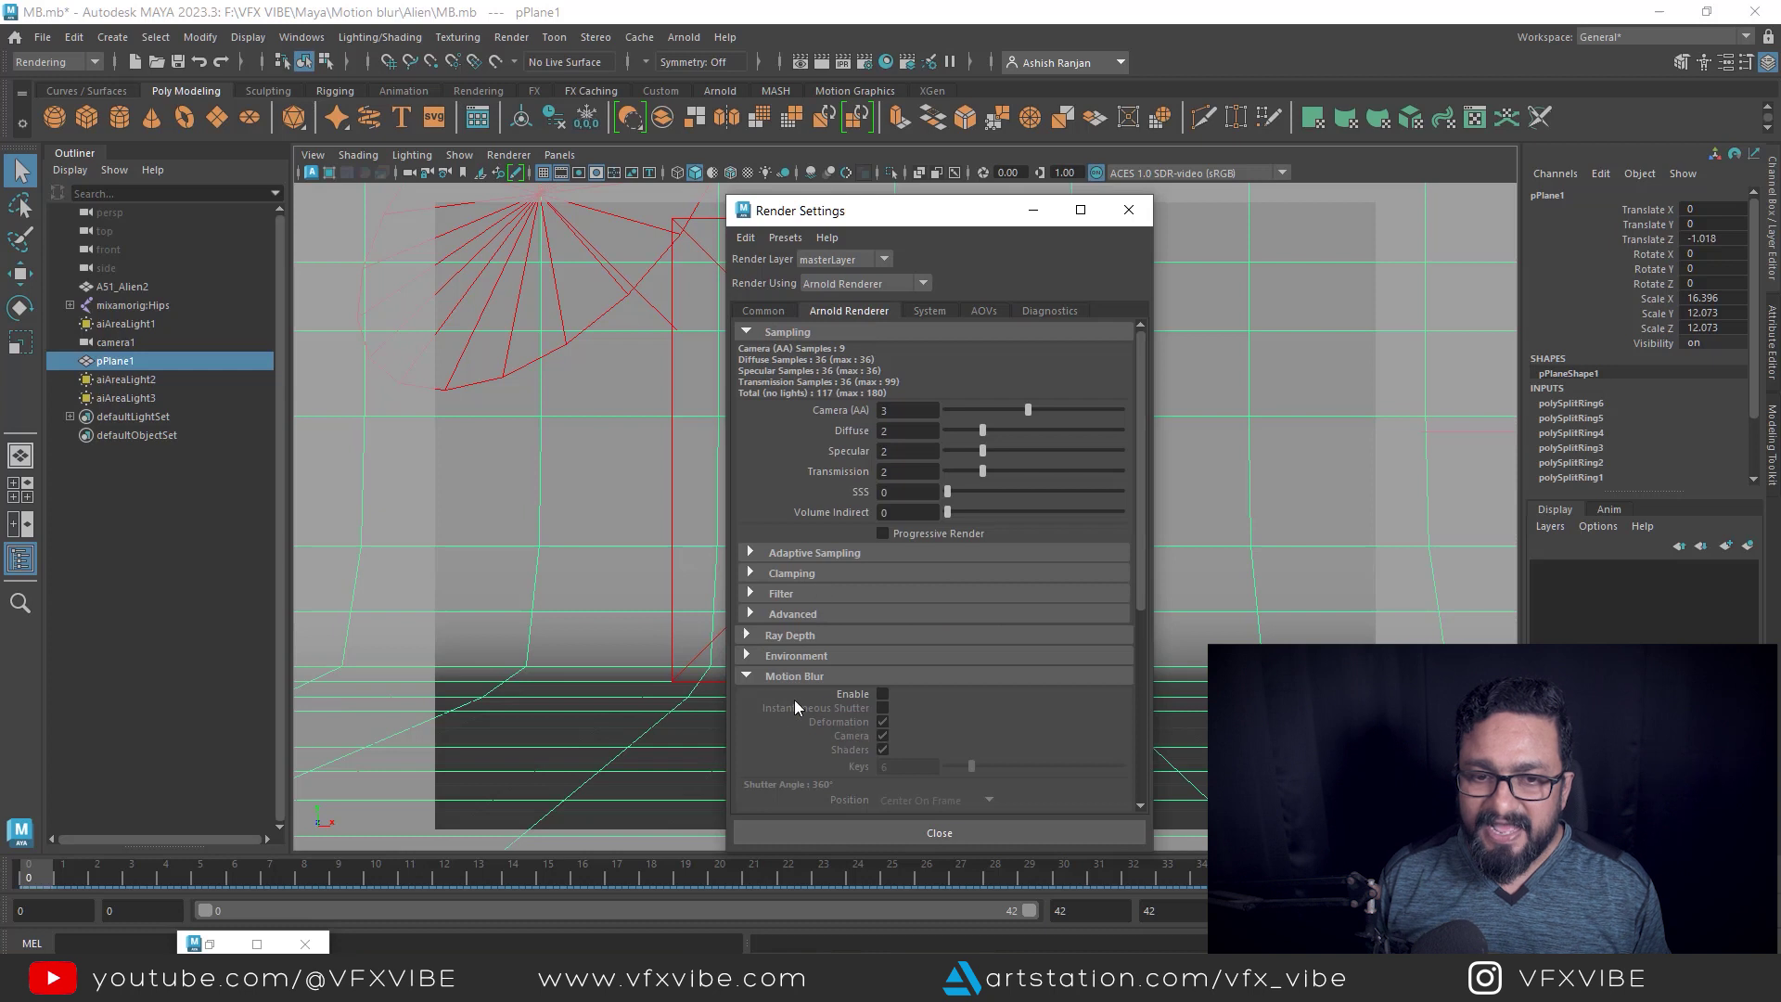
click(750, 677)
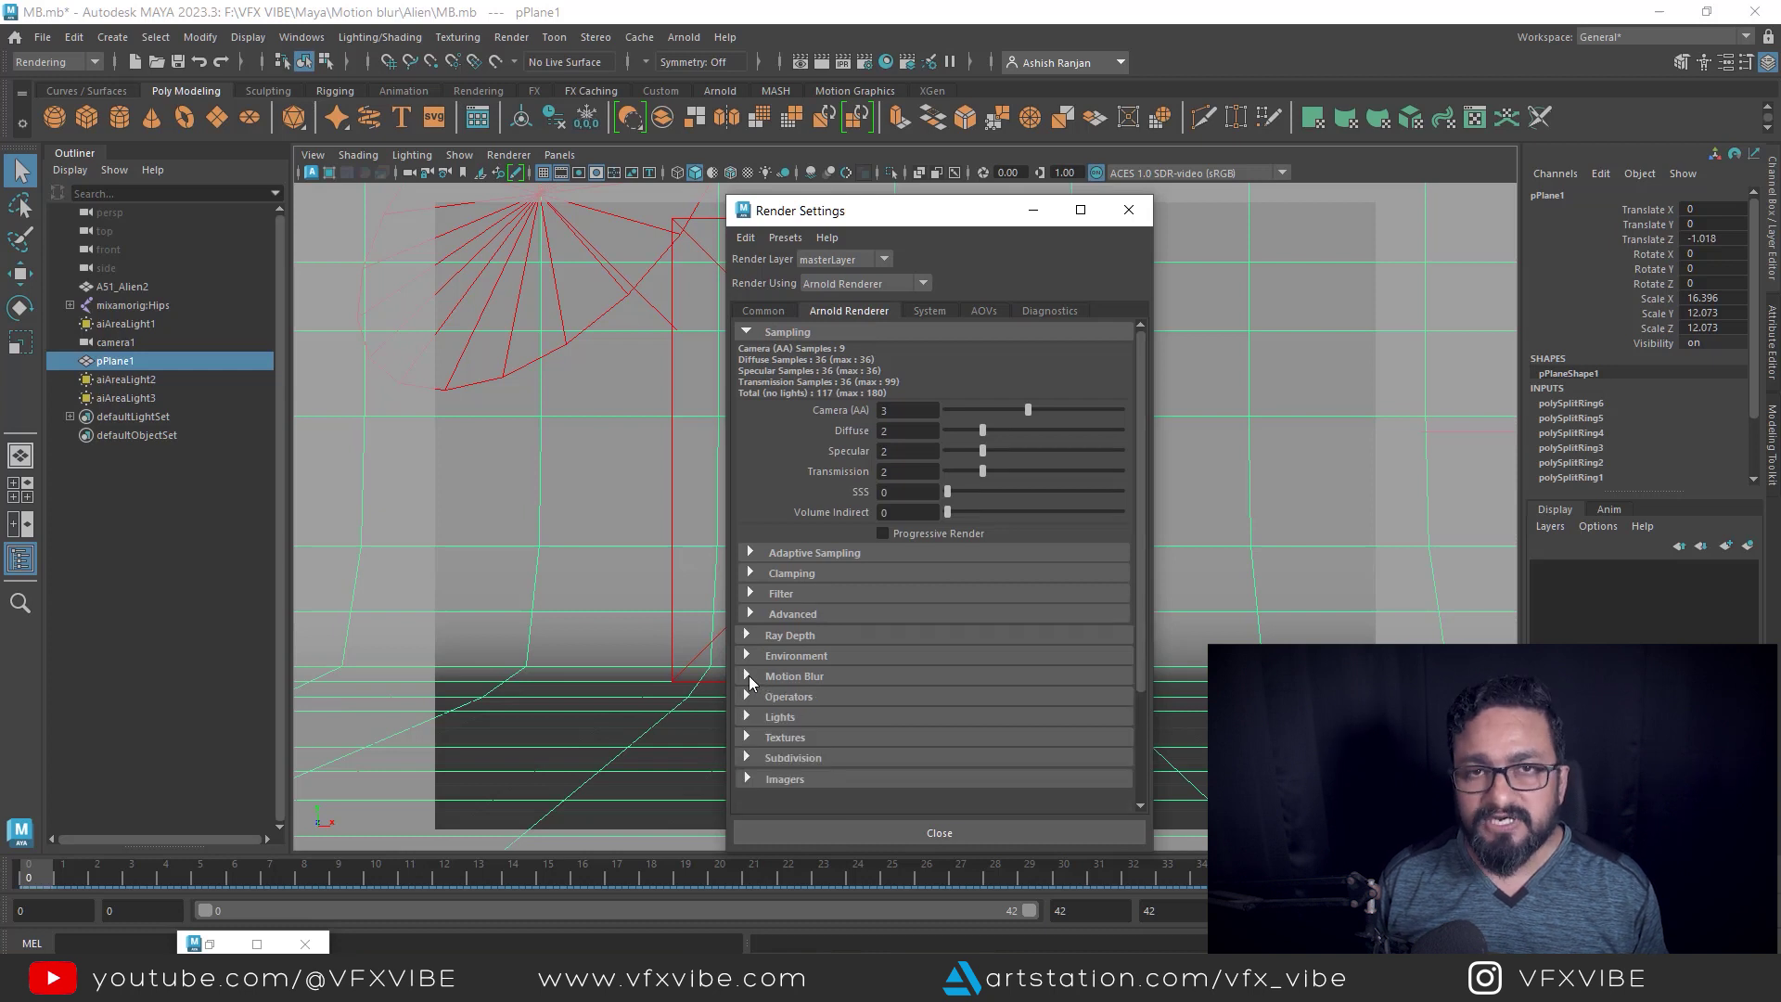
click(749, 675)
scroll(928, 658, down, 3)
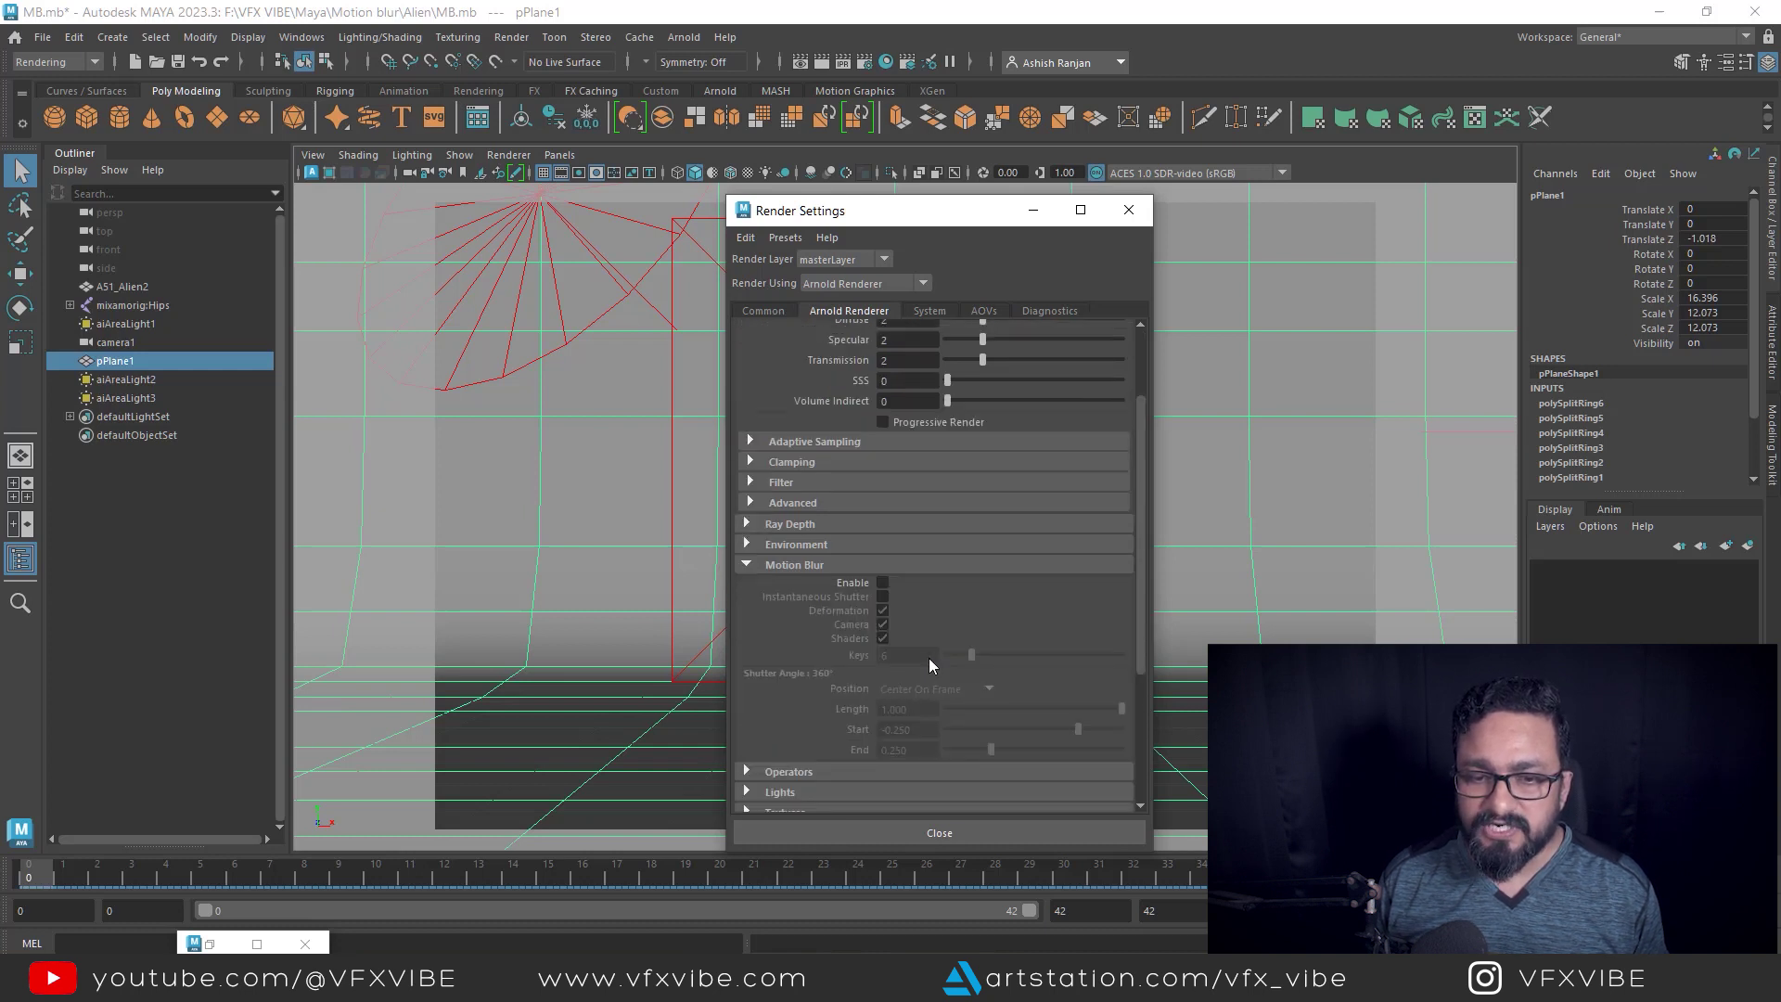
click(883, 584)
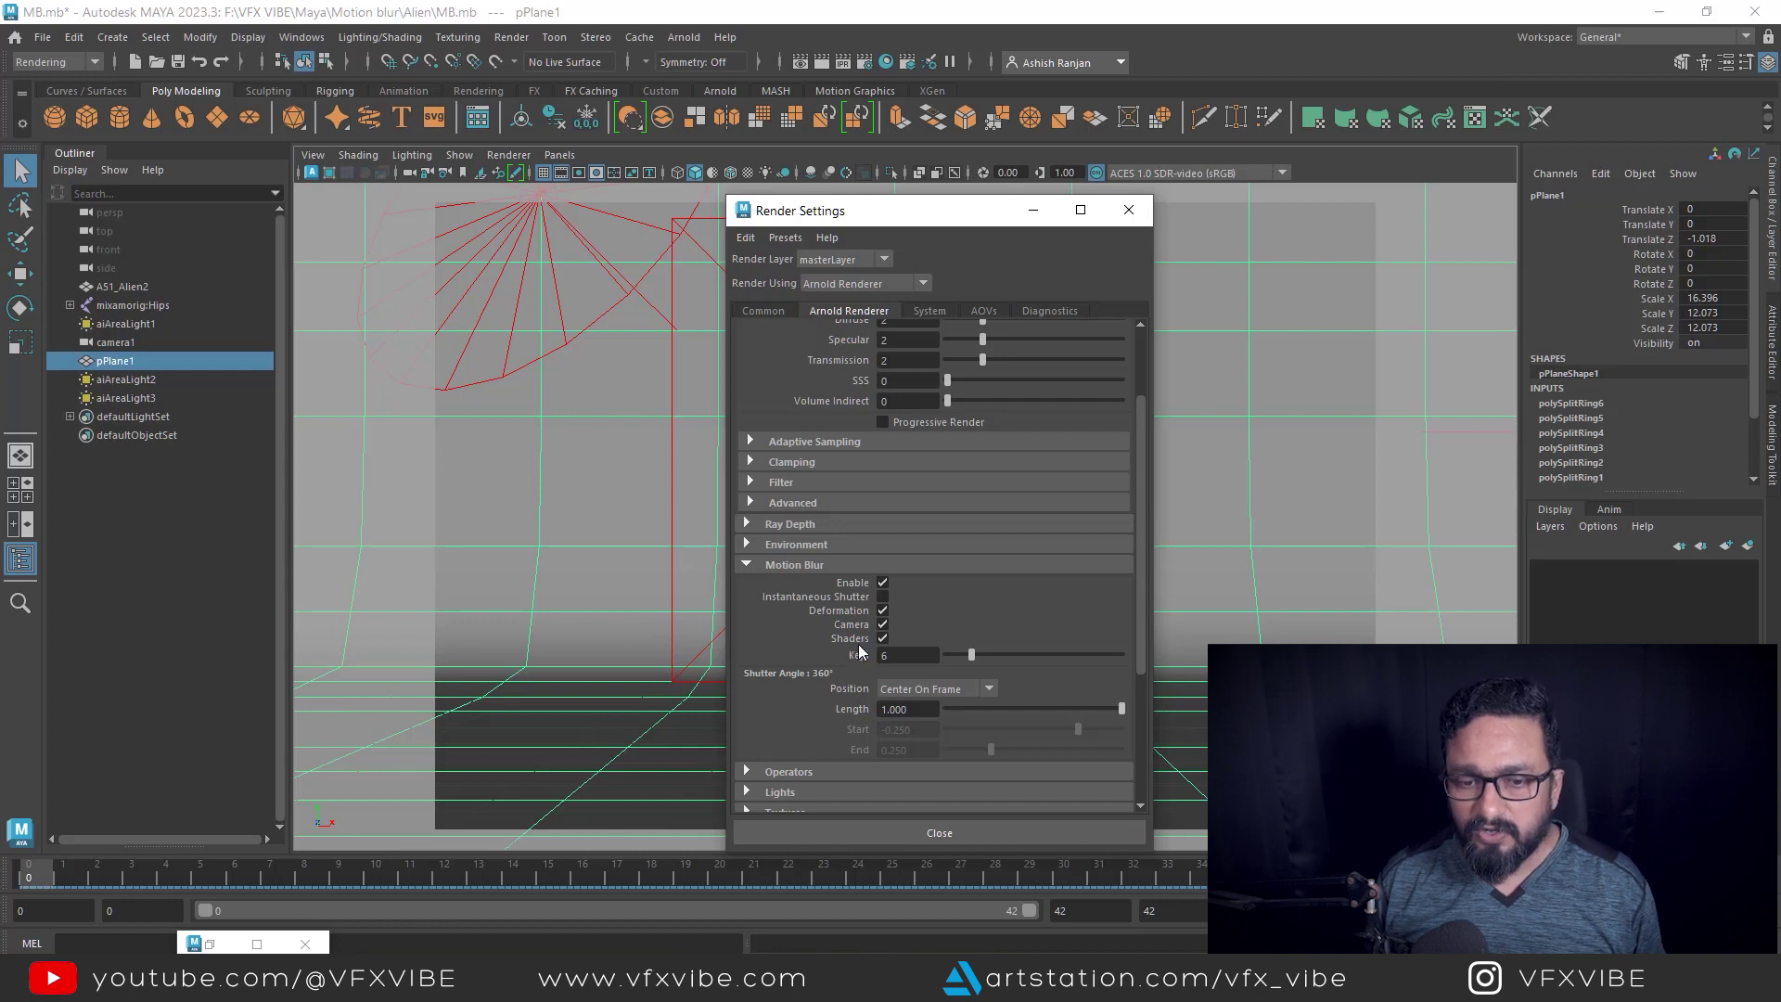
click(900, 658)
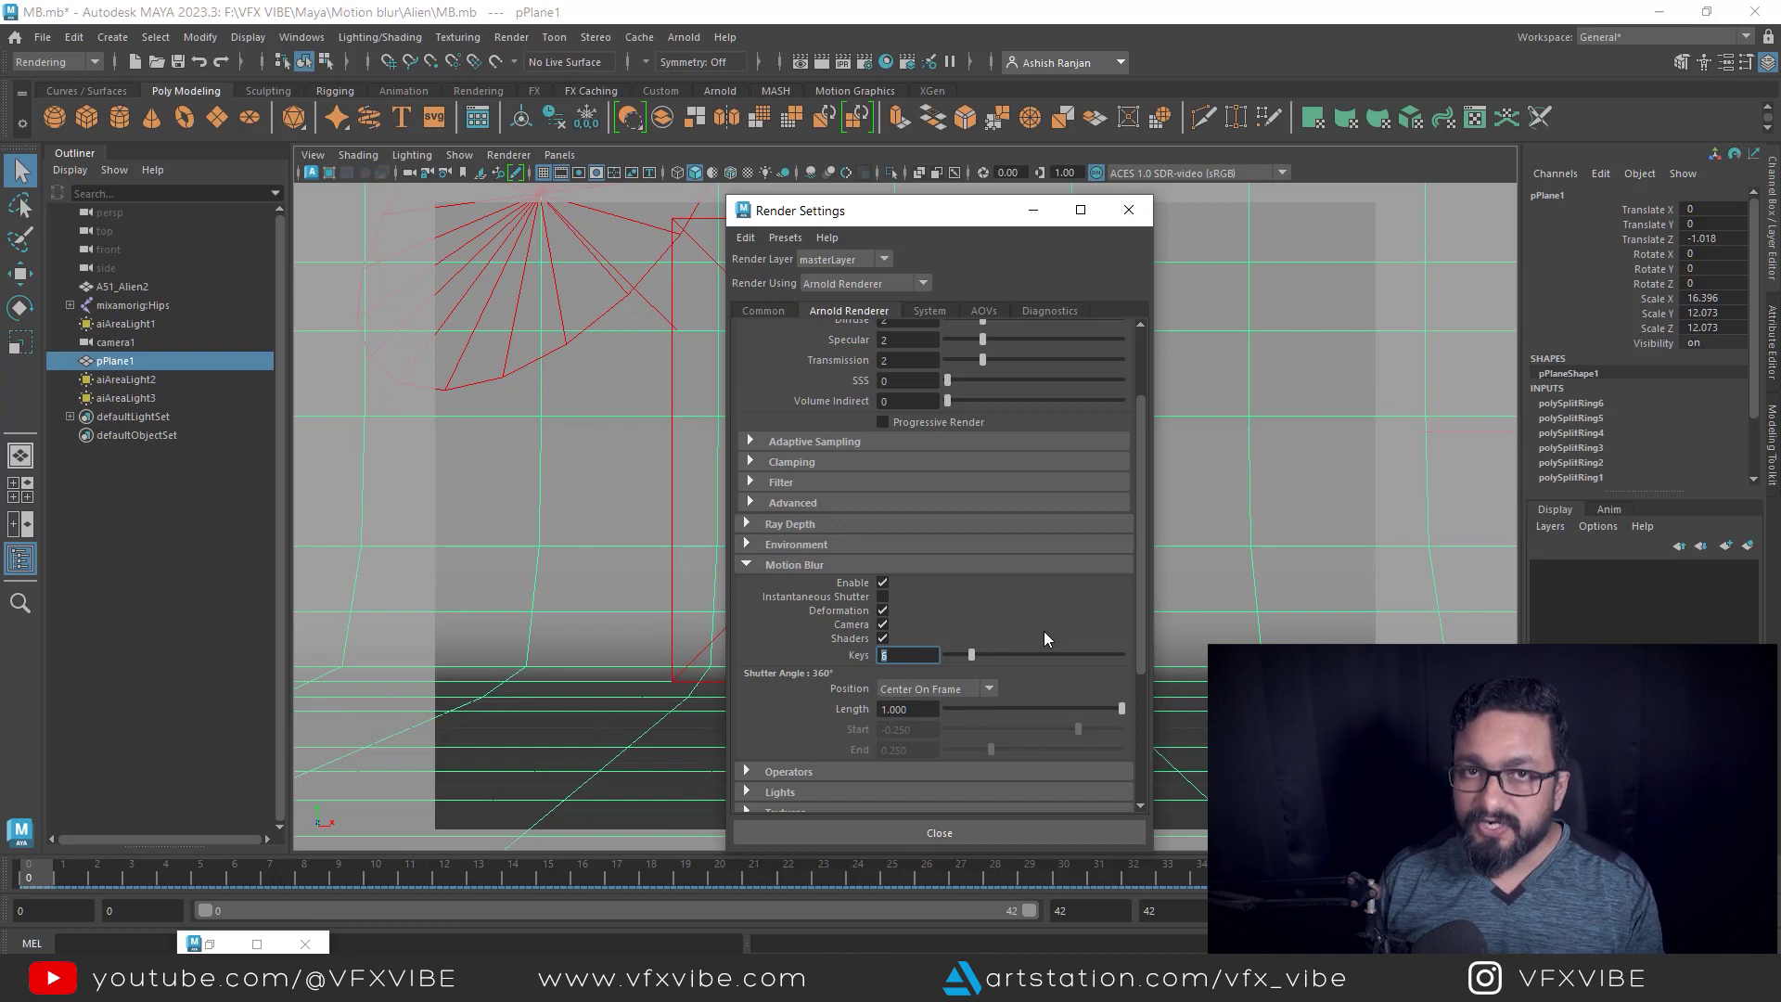
click(930, 710)
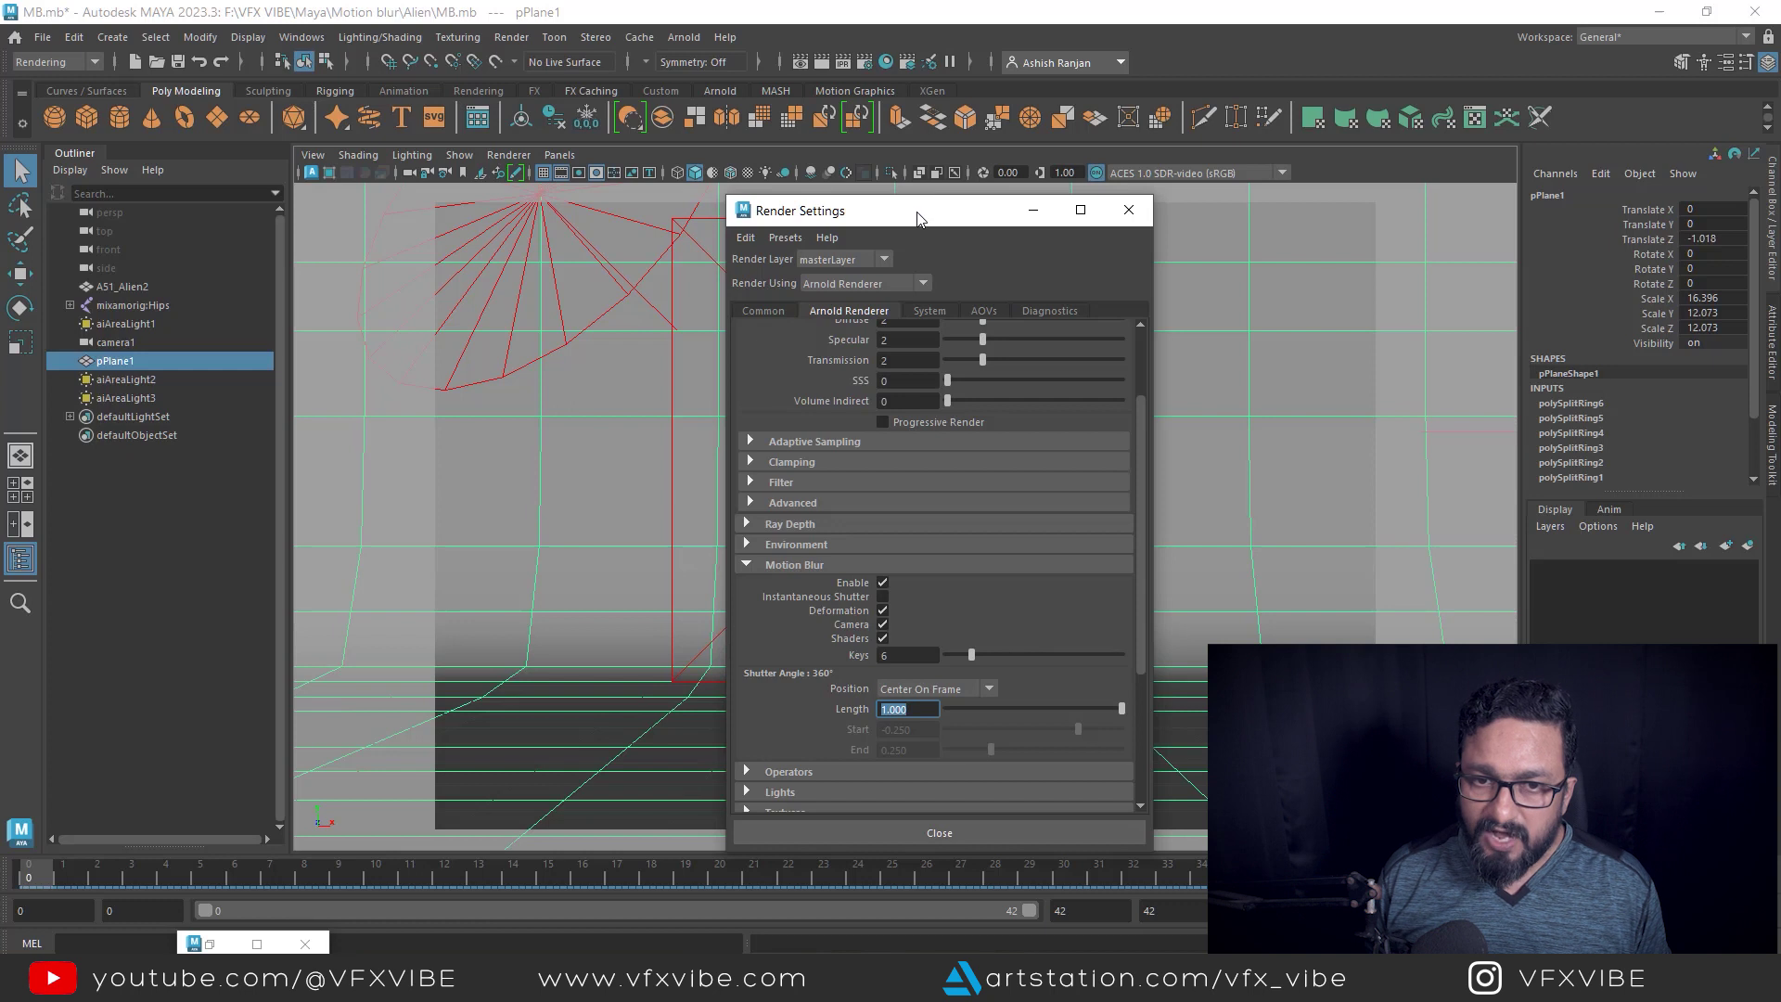
drag(917, 211, 923, 212)
click(219, 944)
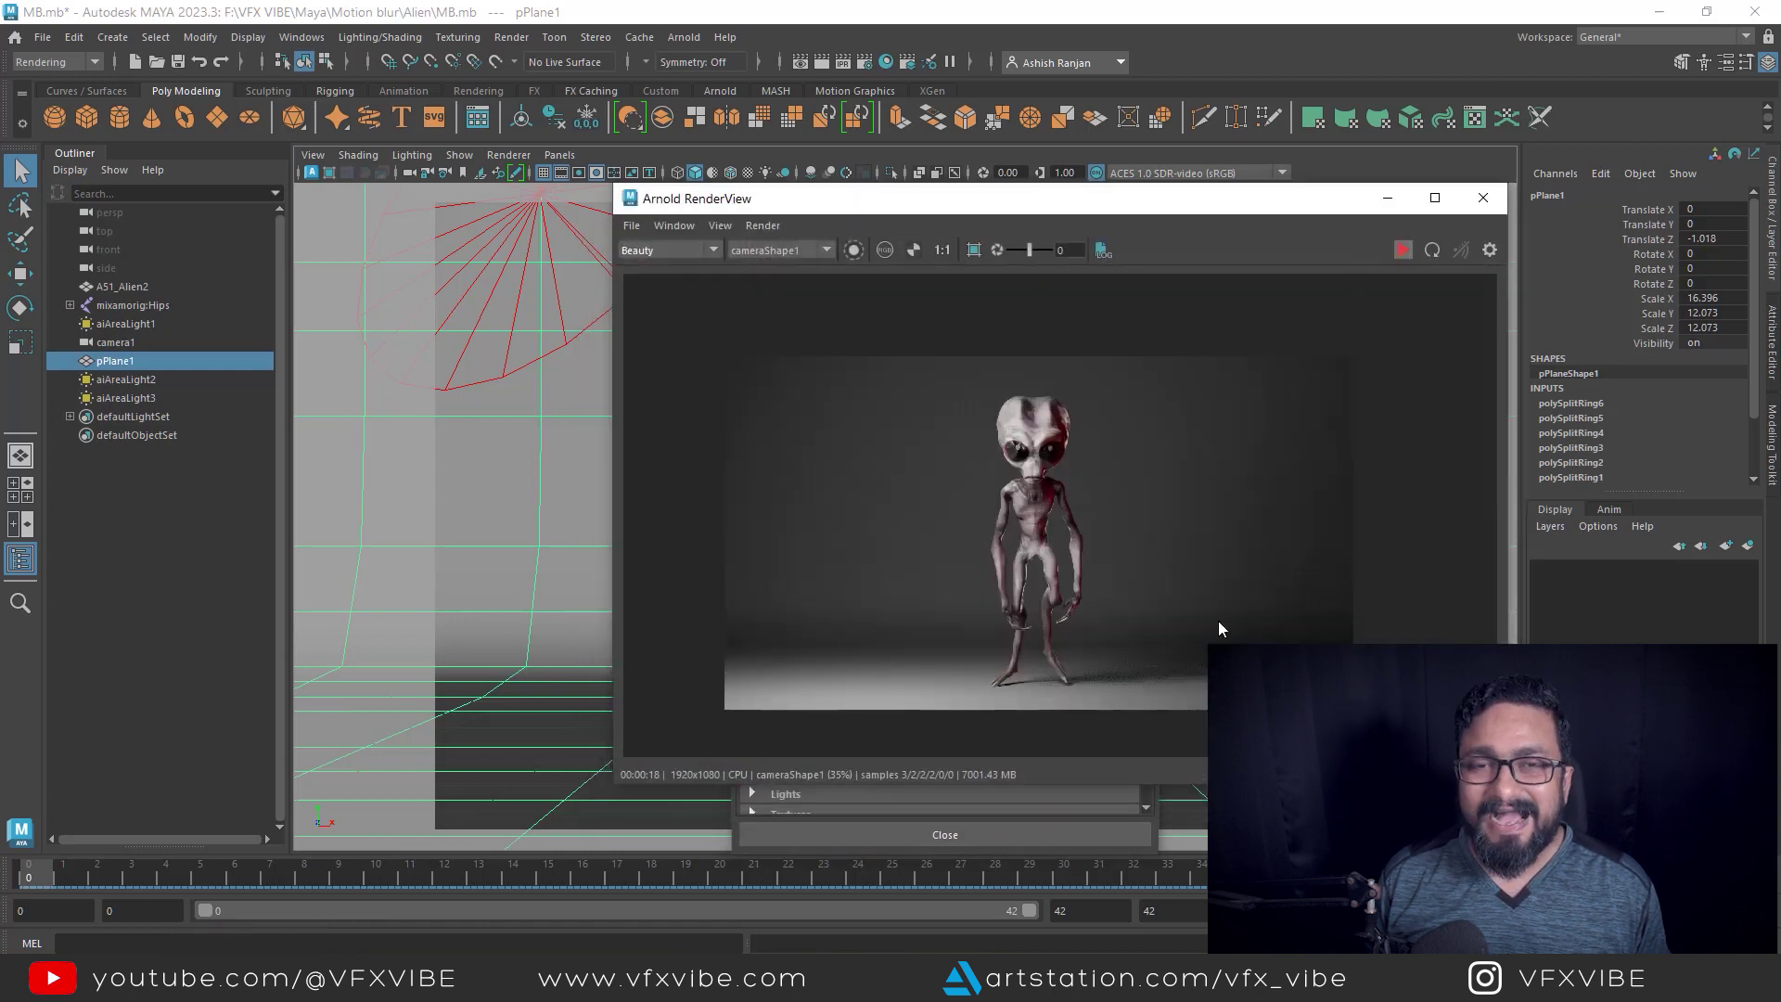
Zoom into the re-rendered alien, view its motionvector pass, then switch back to Beauty.
scroll(1072, 635, up, 10)
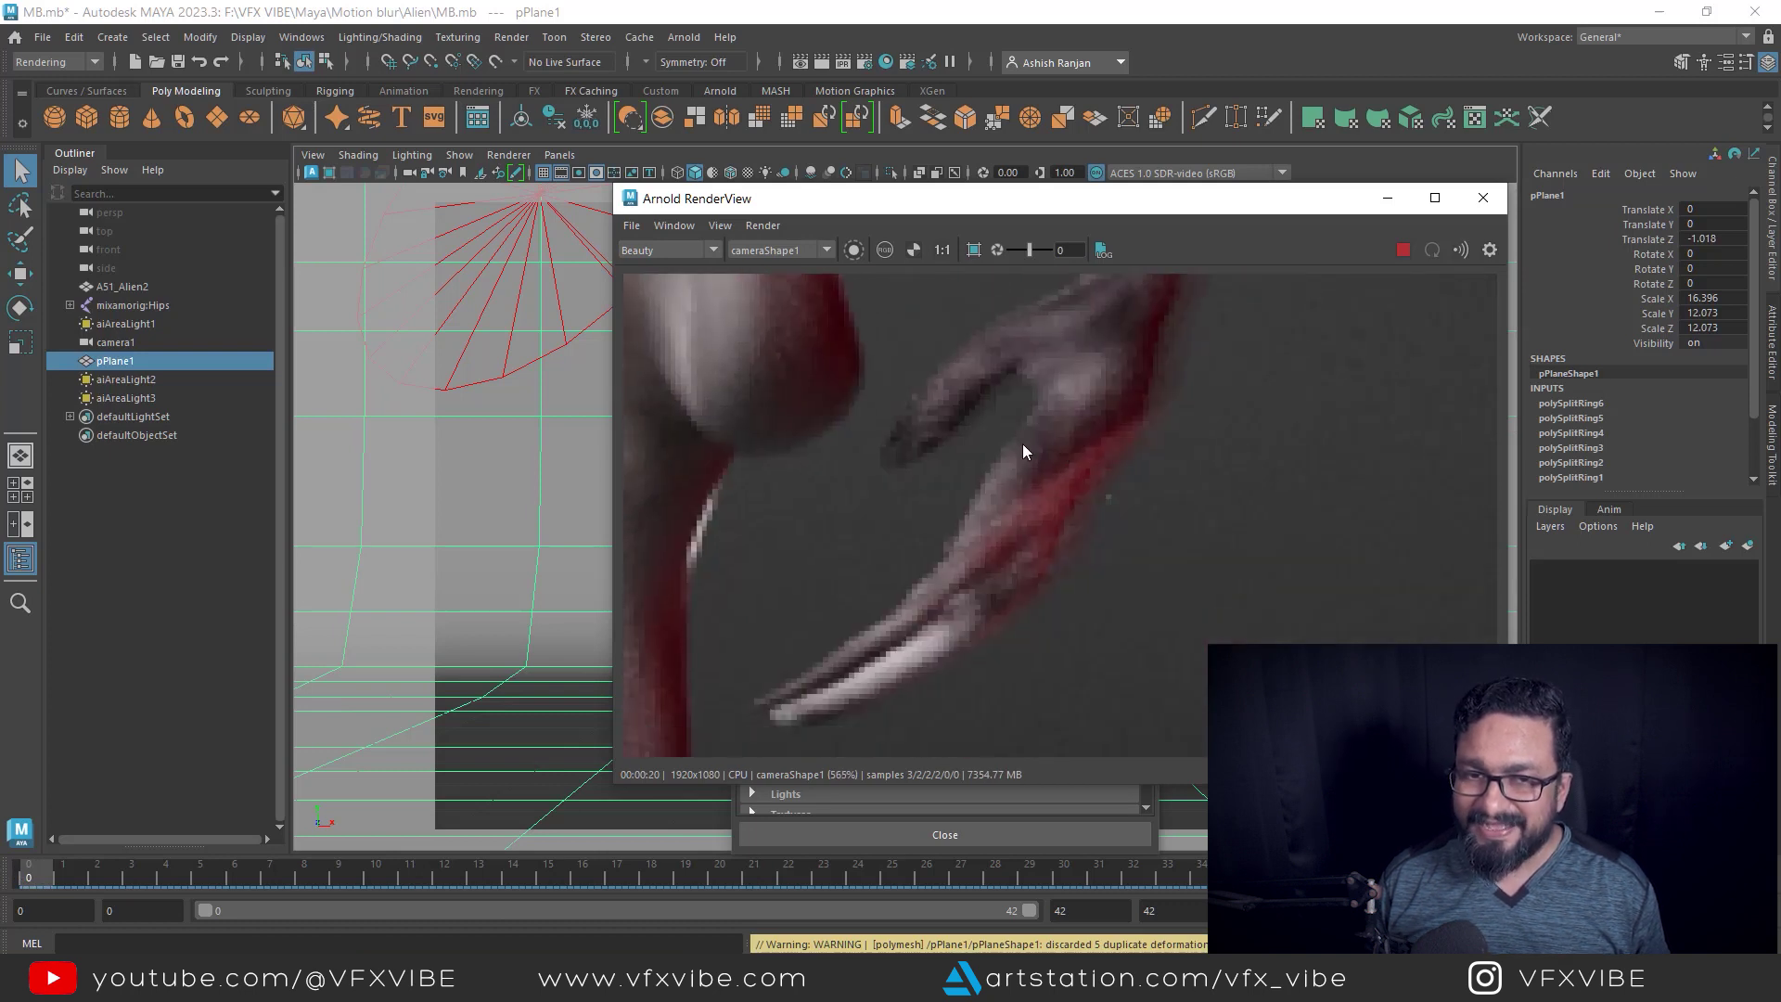
click(664, 252)
click(666, 278)
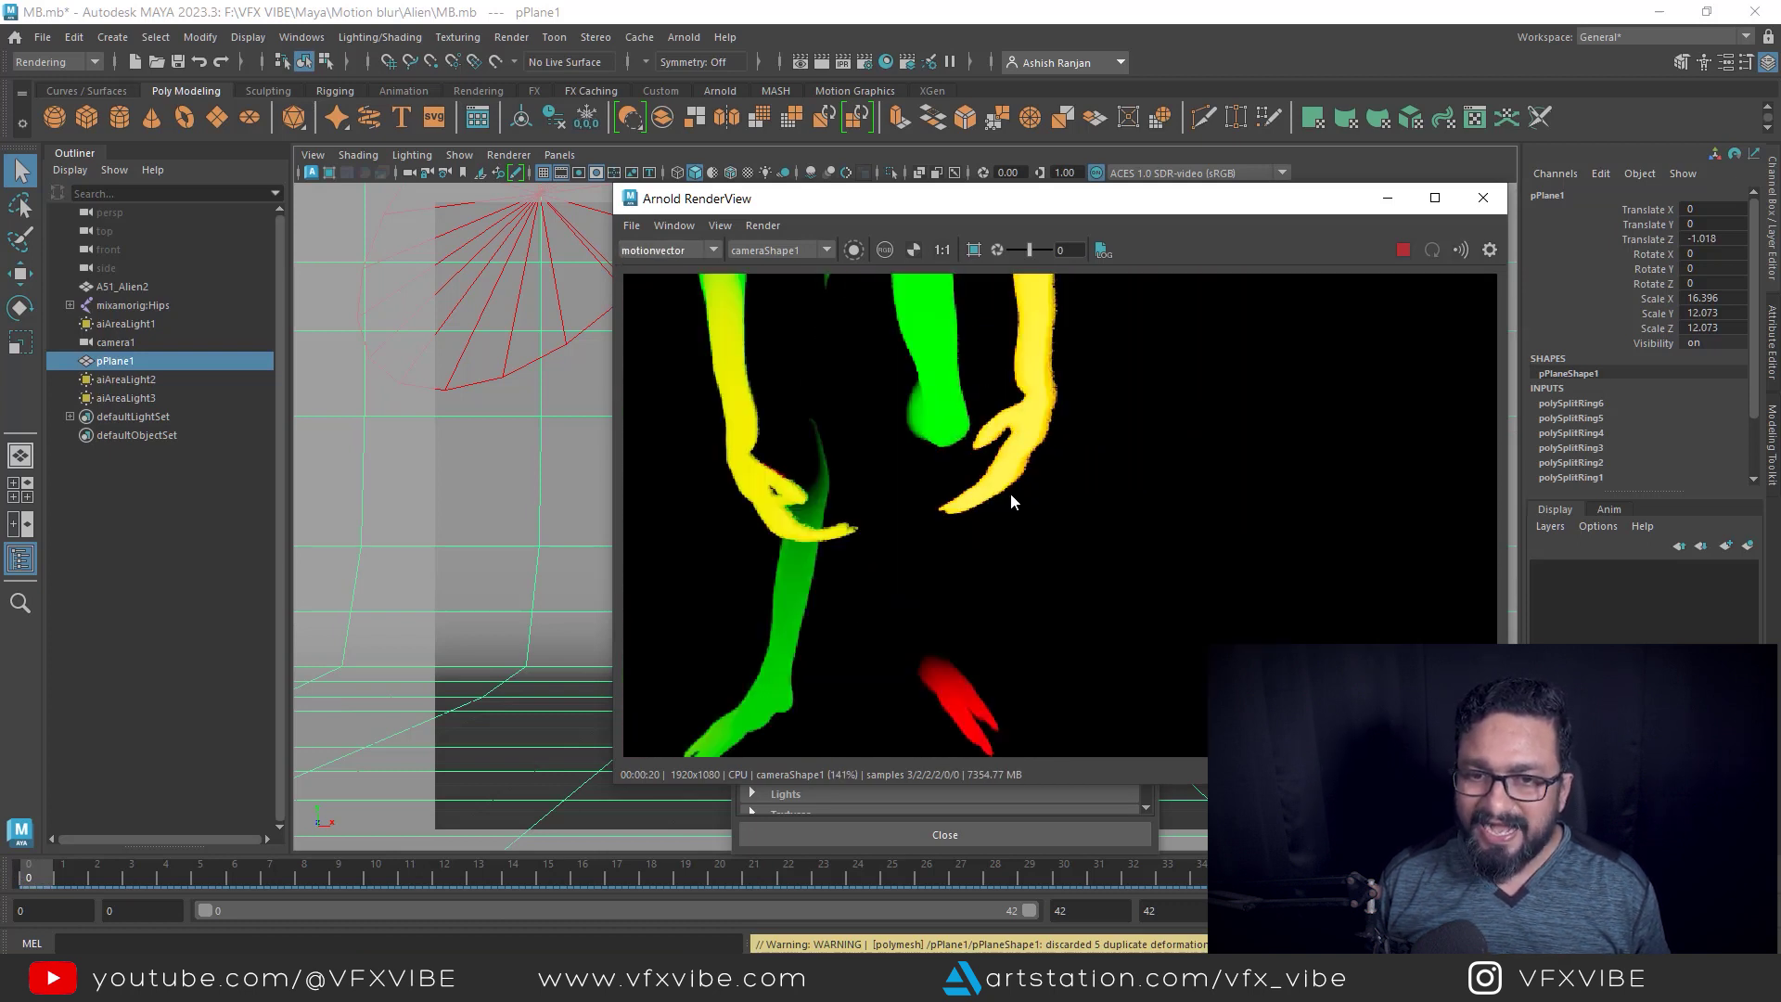
scroll(1010, 497, down, 9)
middle_drag(1033, 574, 1039, 533)
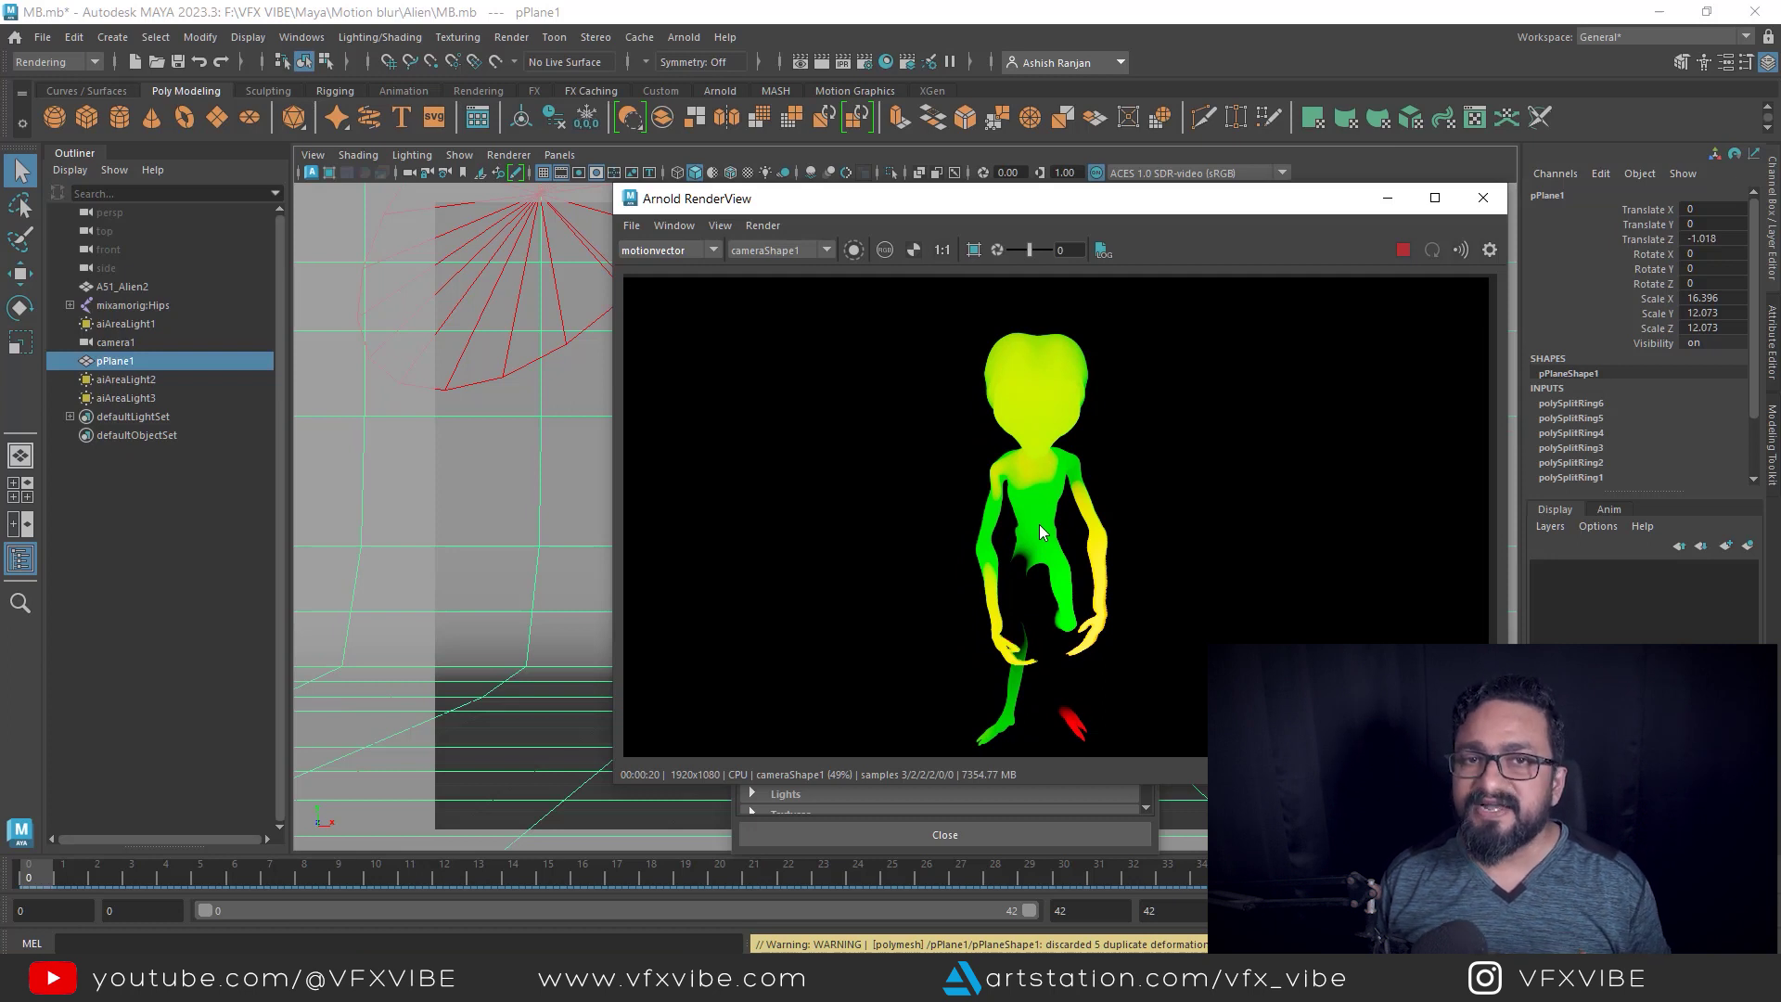
click(680, 250)
click(669, 267)
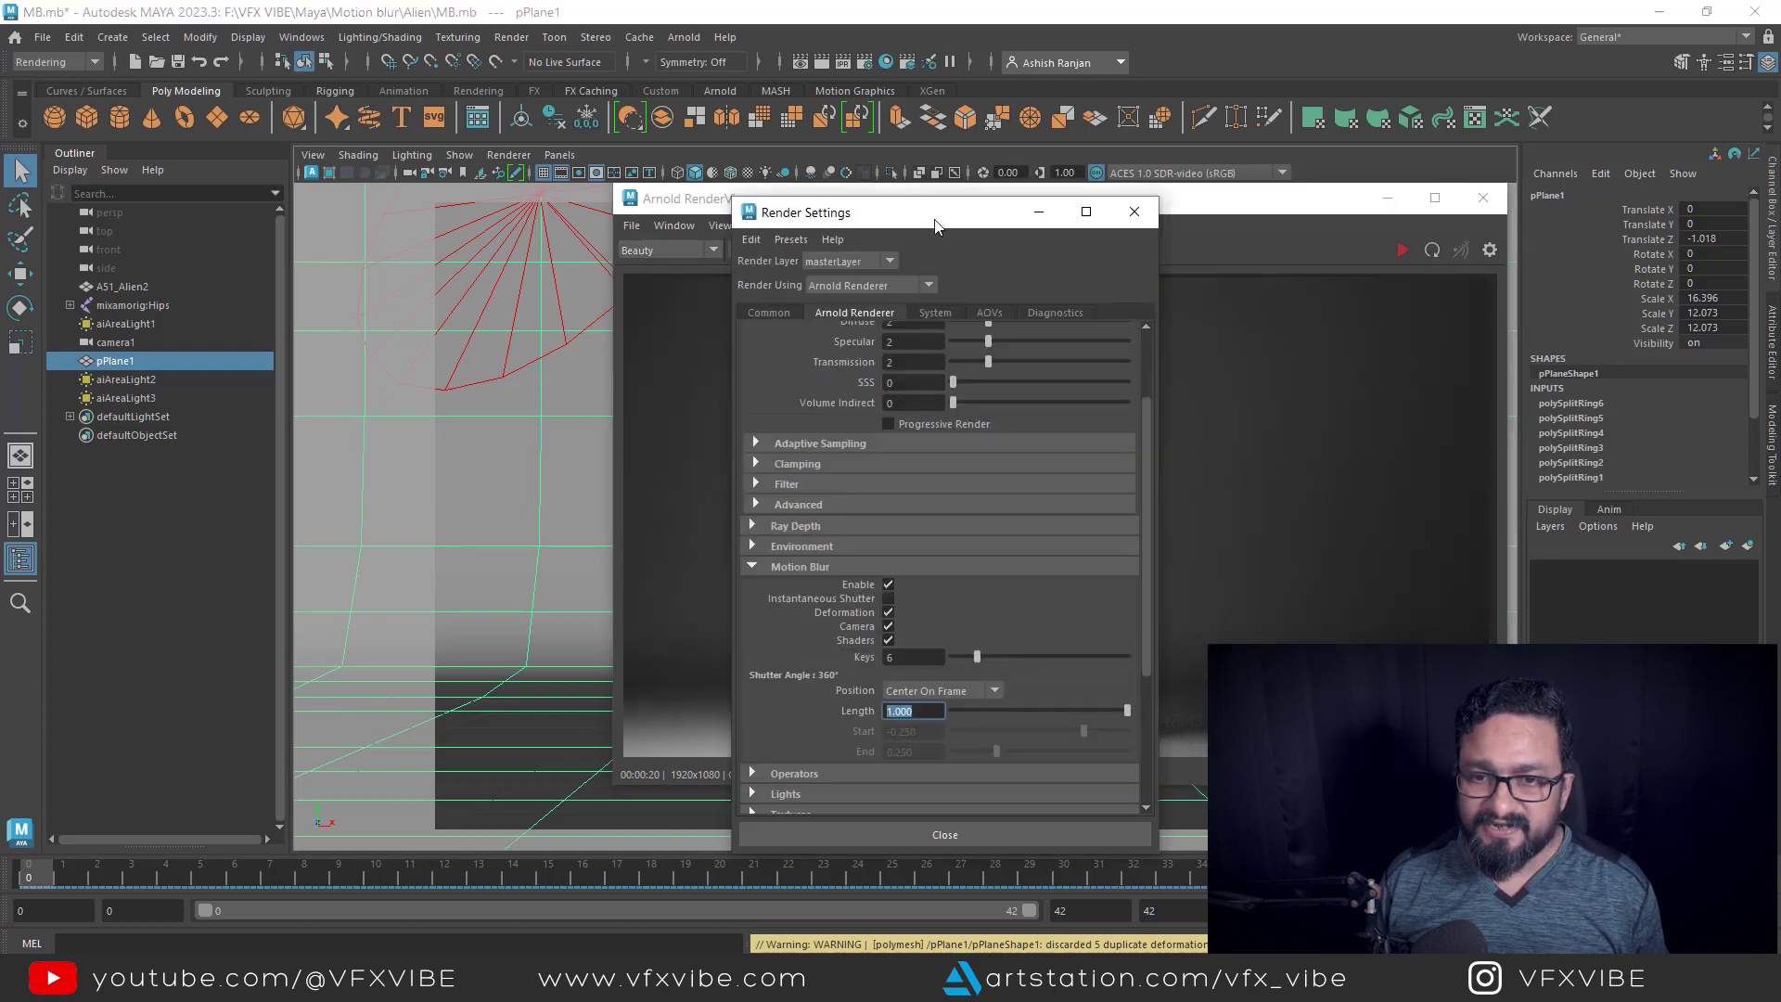
Reopen Render Settings, scroll through Diagnostics and Feature Overrides, close it, and nudge the RenderView left.
click(863, 62)
click(1051, 315)
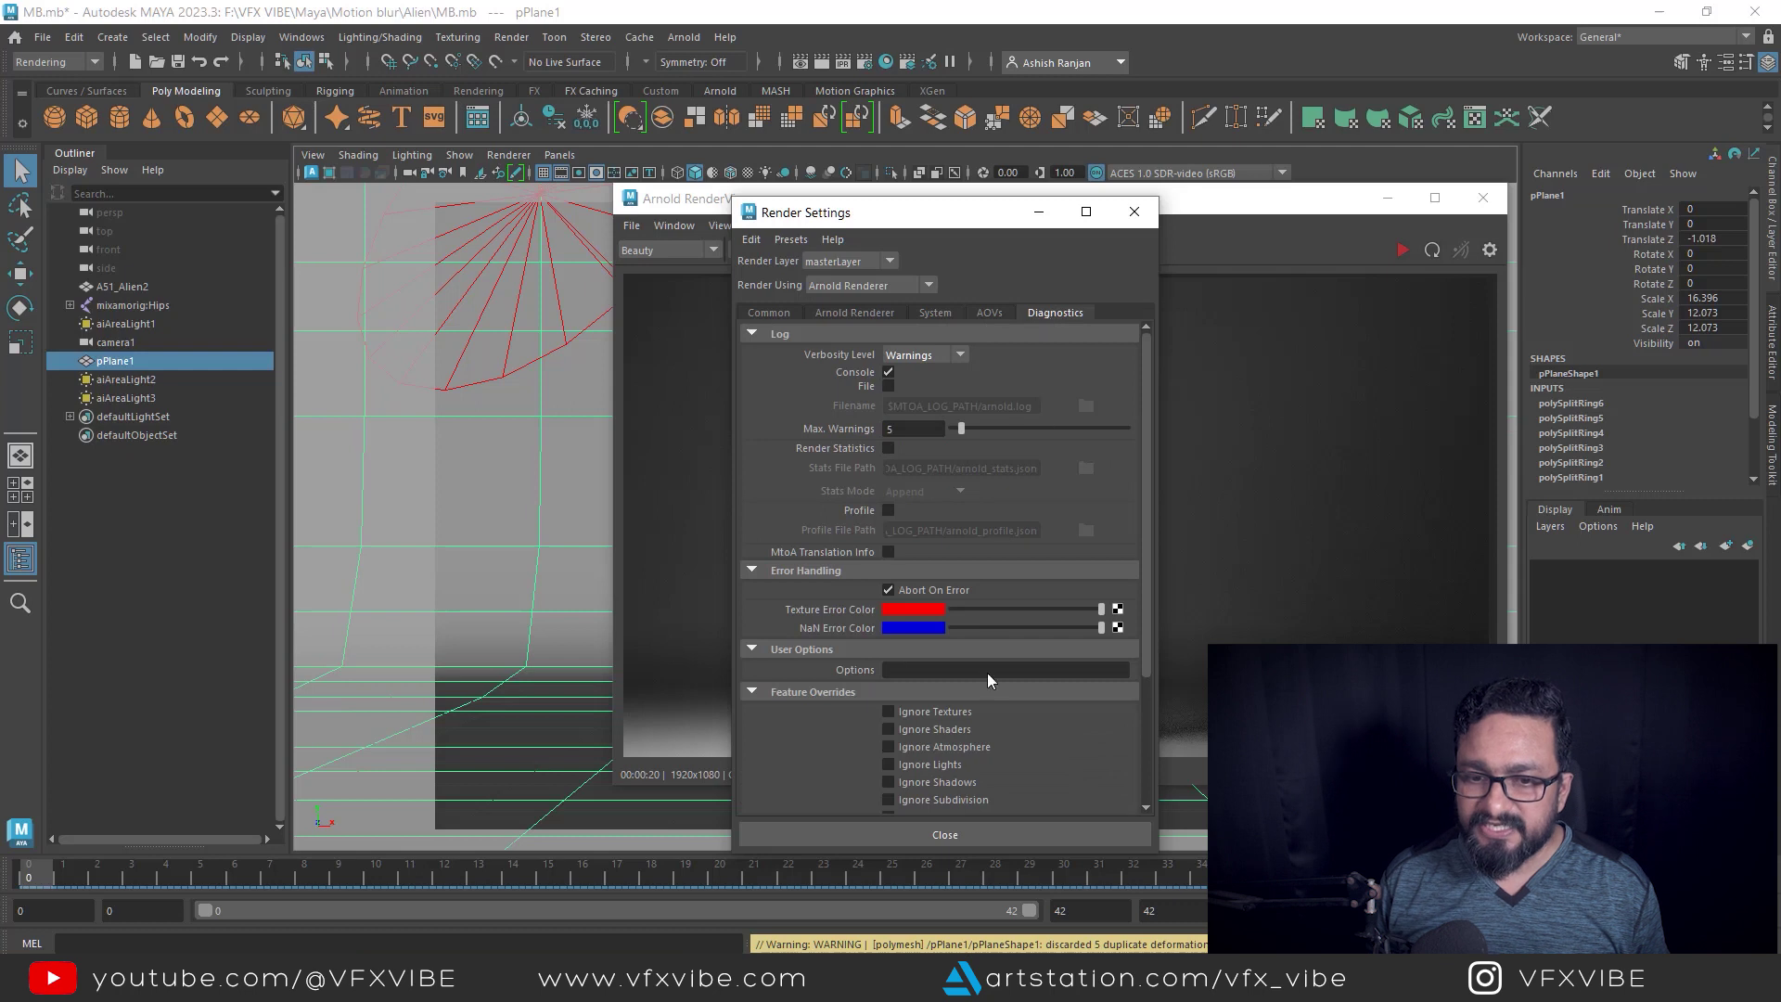
scroll(986, 714, down, 3)
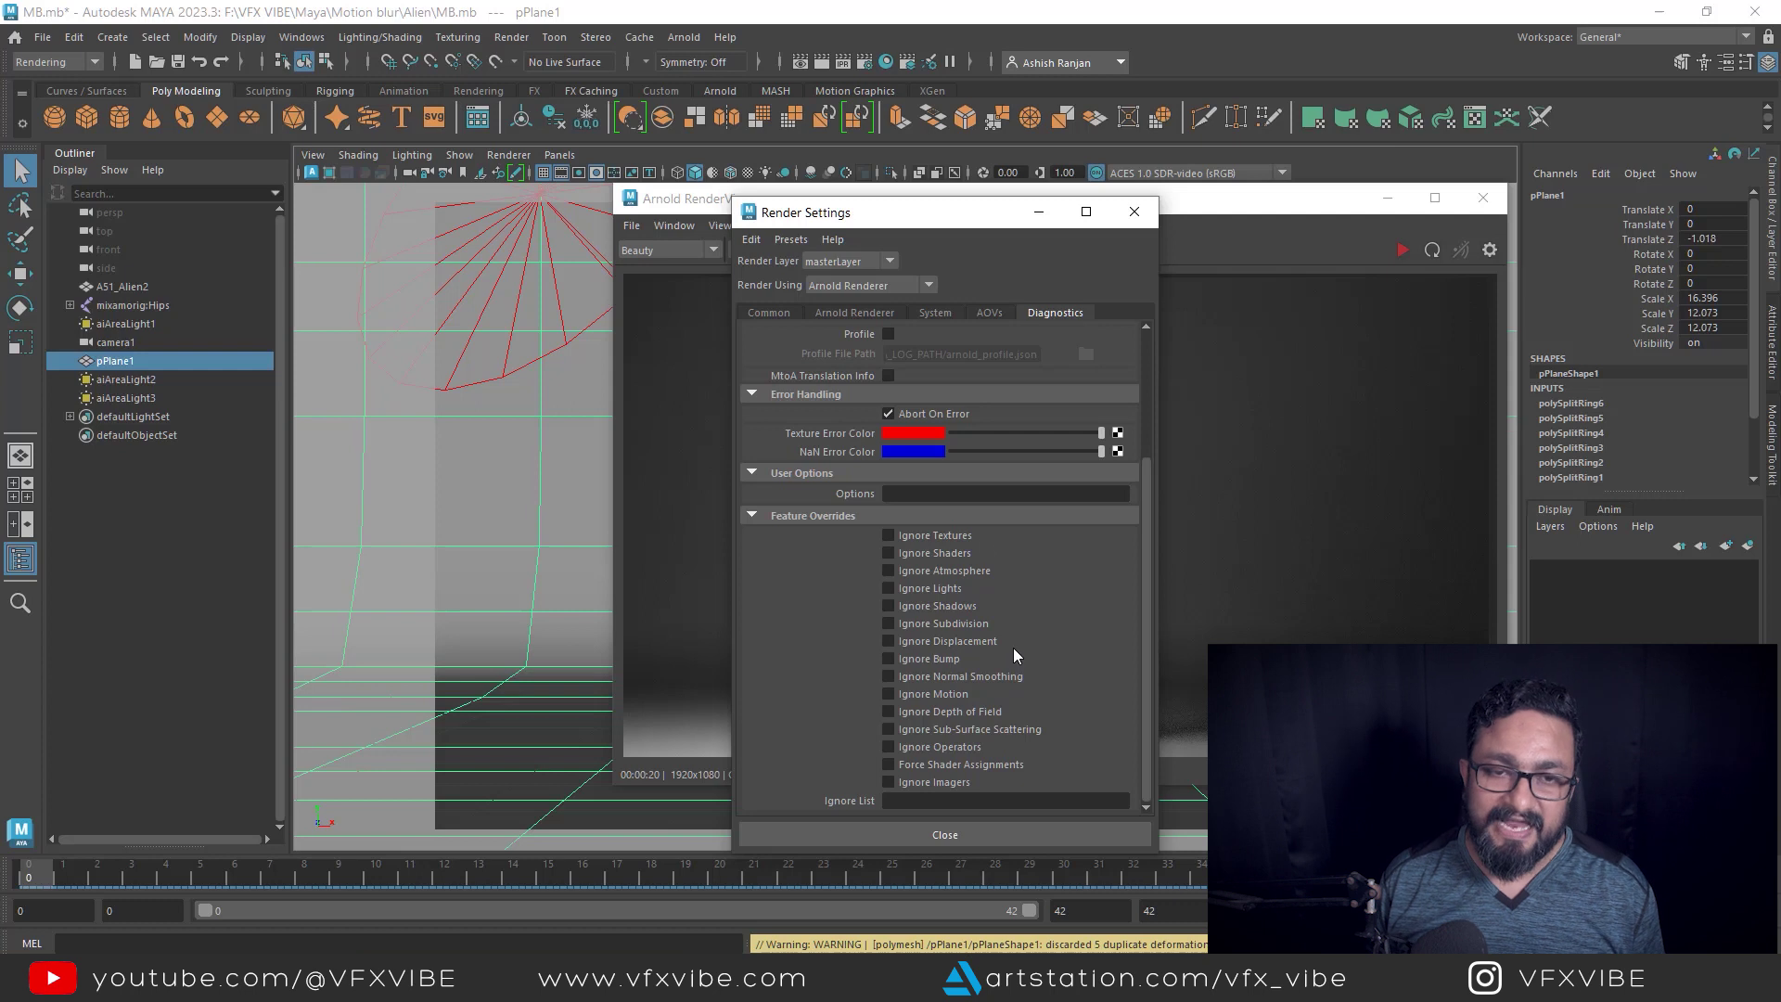
click(1134, 212)
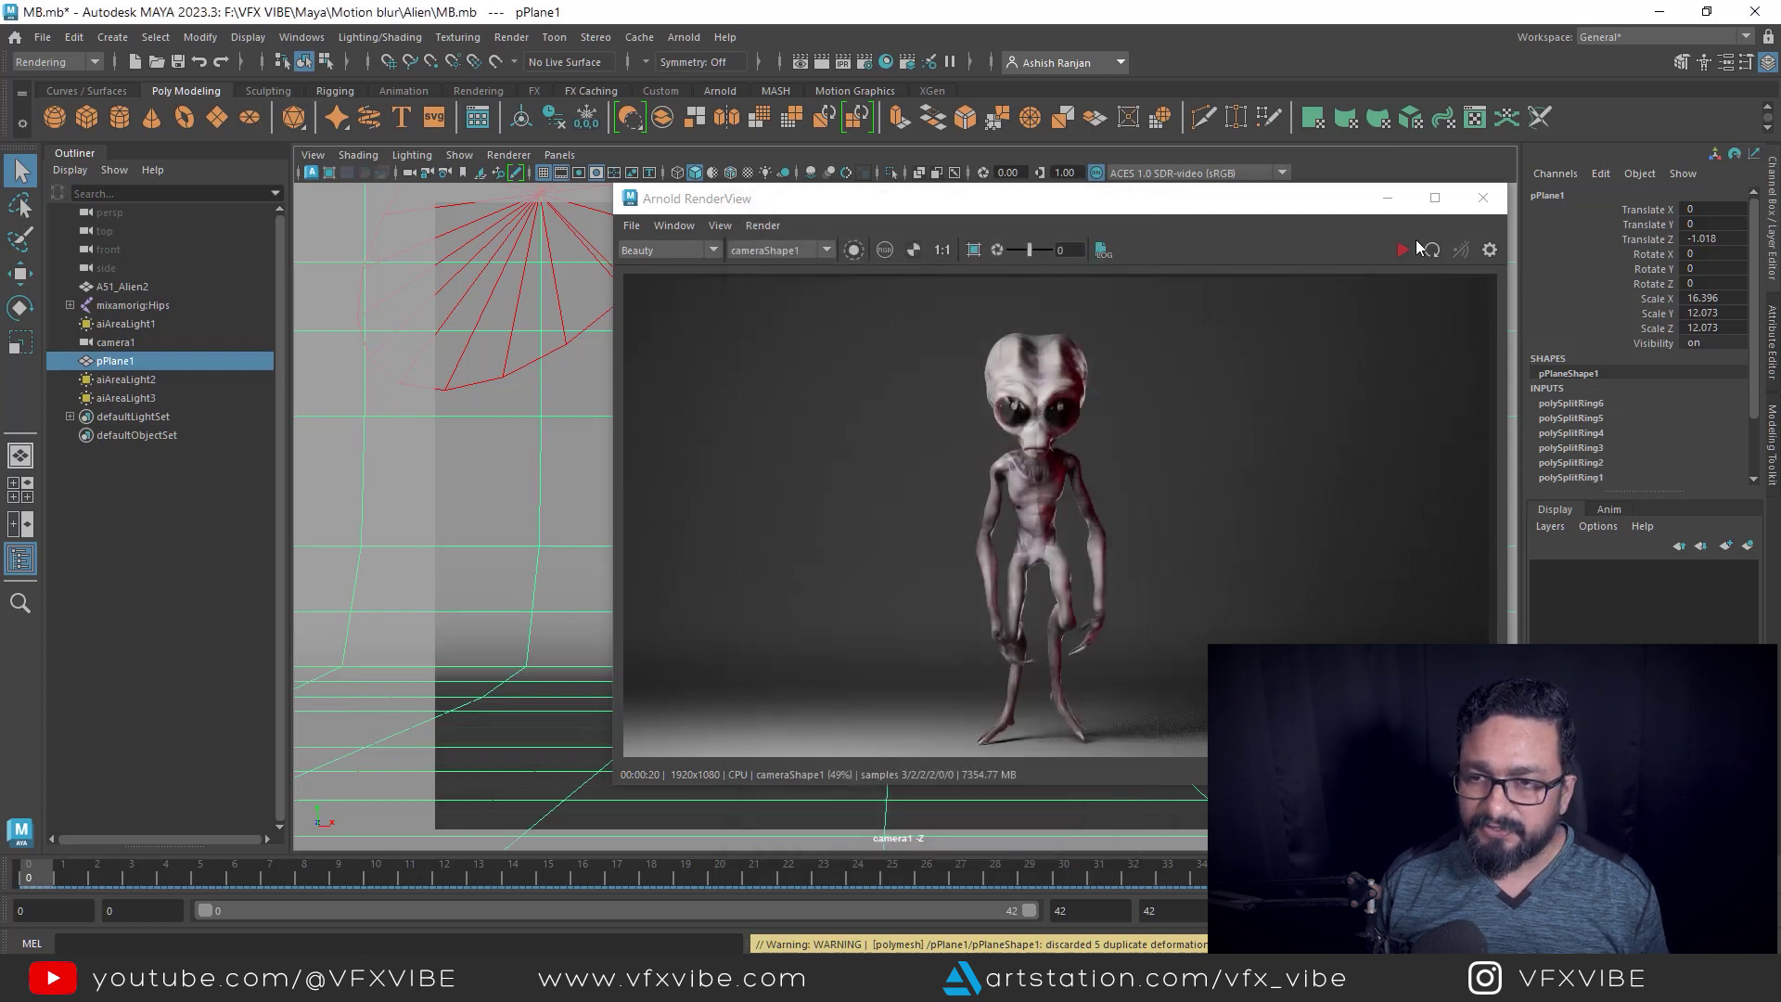
drag(1324, 209, 1295, 214)
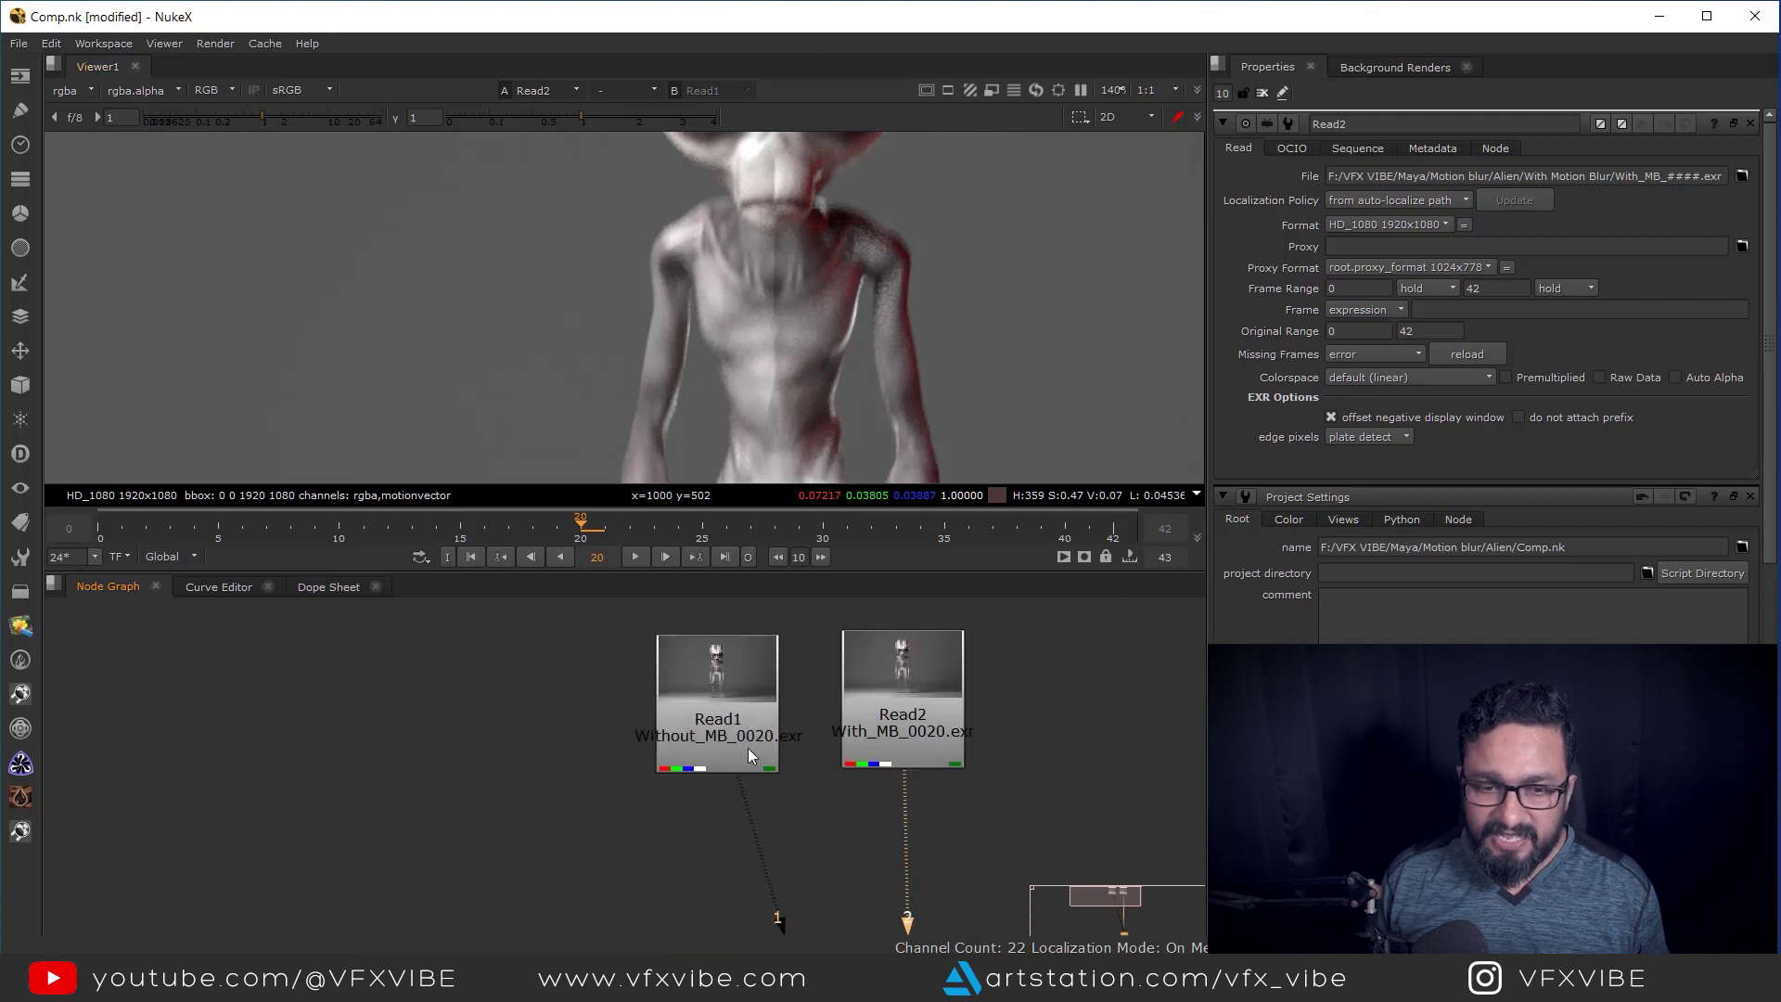
Move Read2 to the left of Read1 in the Node Graph and deselect it.
scroll(705, 733, down, 5)
scroll(612, 668, up, 7)
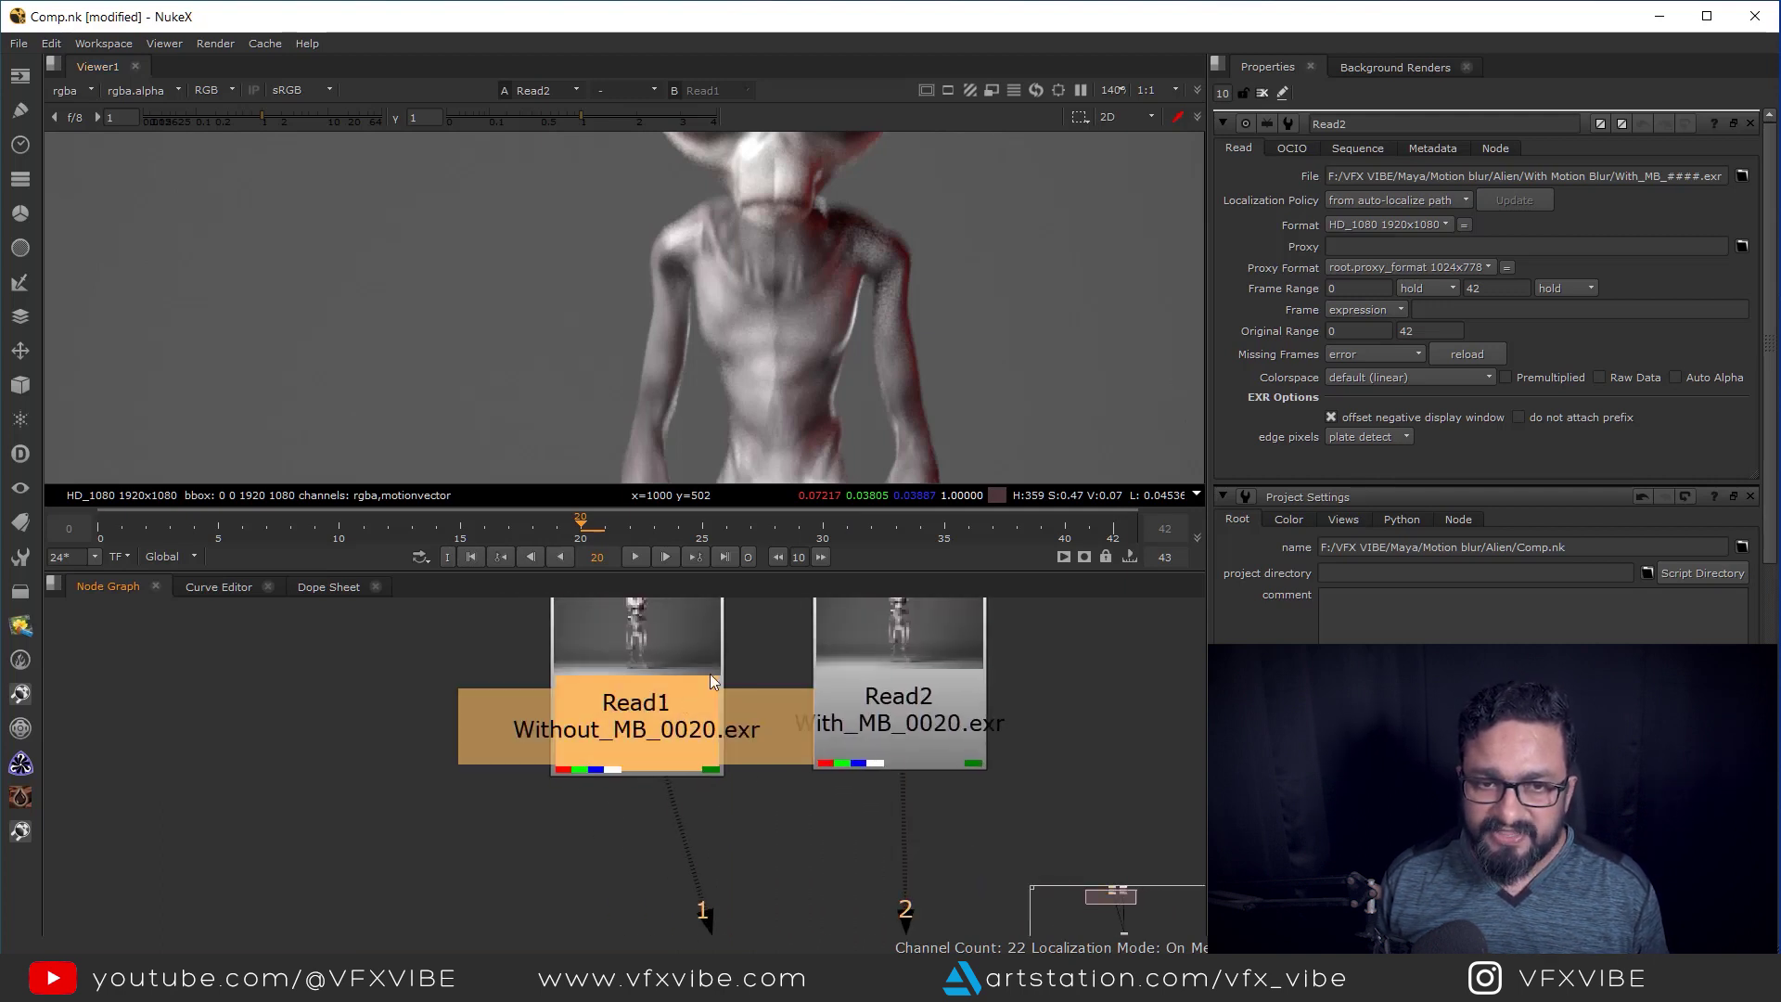
scroll(754, 733, down, 2)
scroll(948, 694, down, 4)
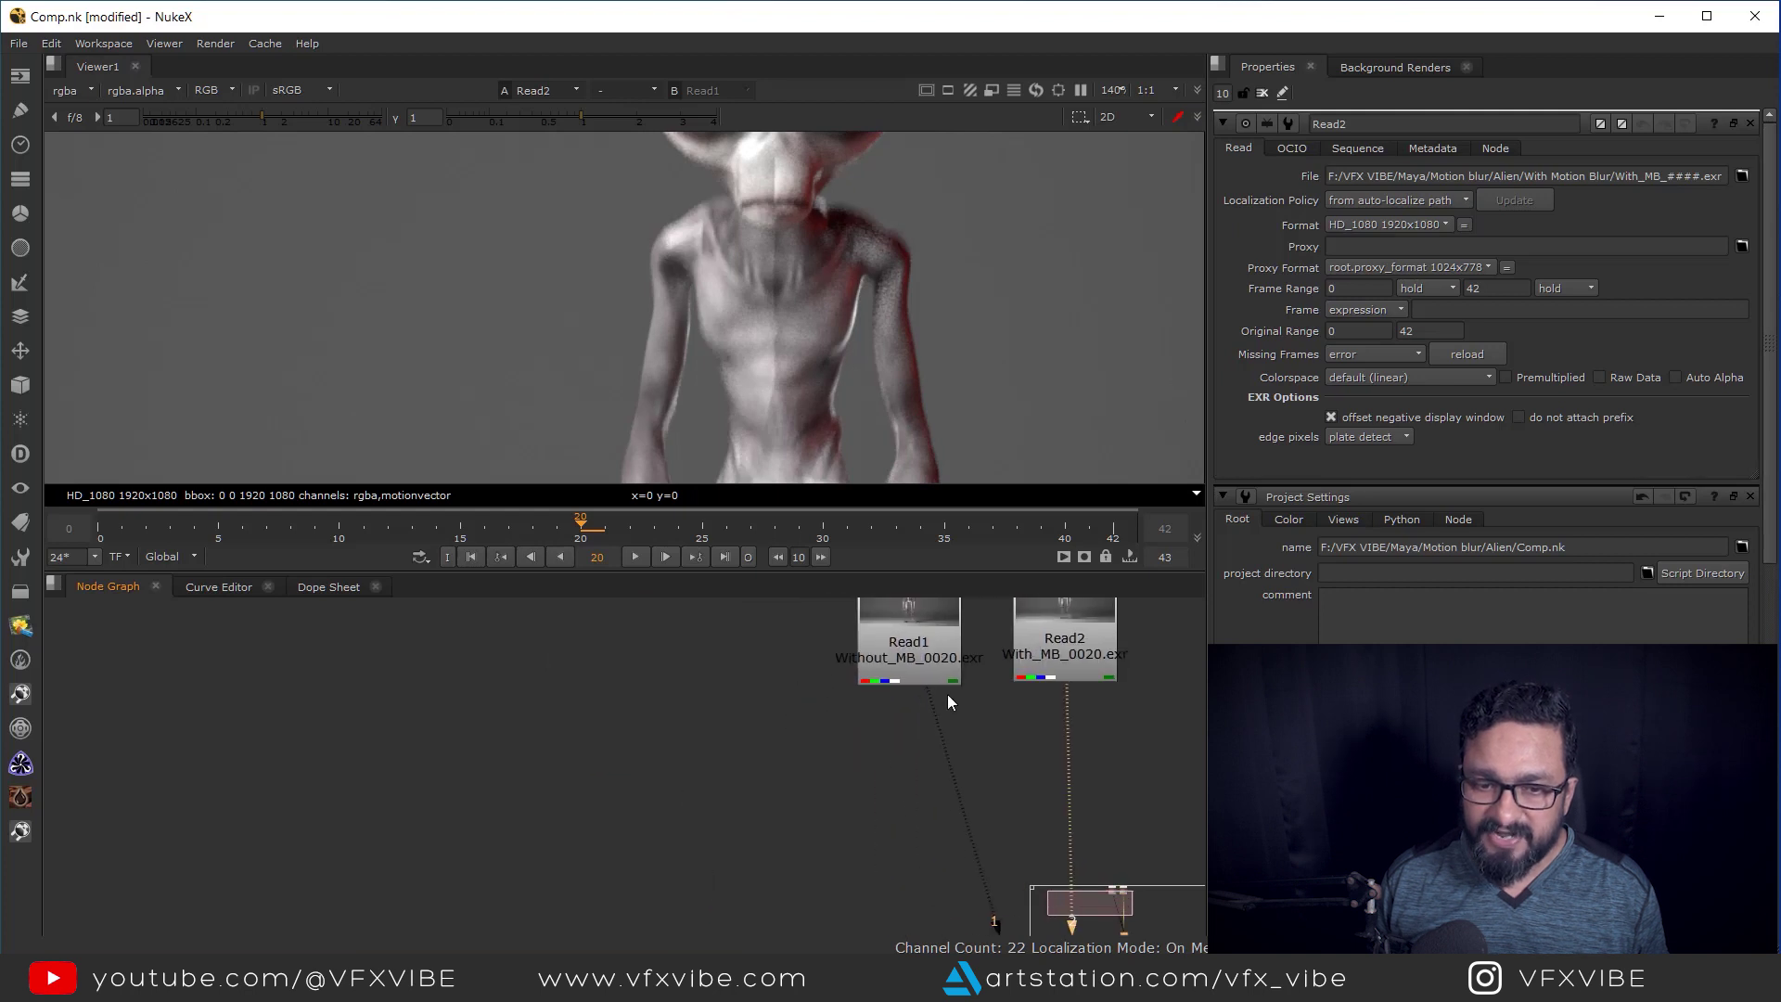
drag(973, 721, 551, 720)
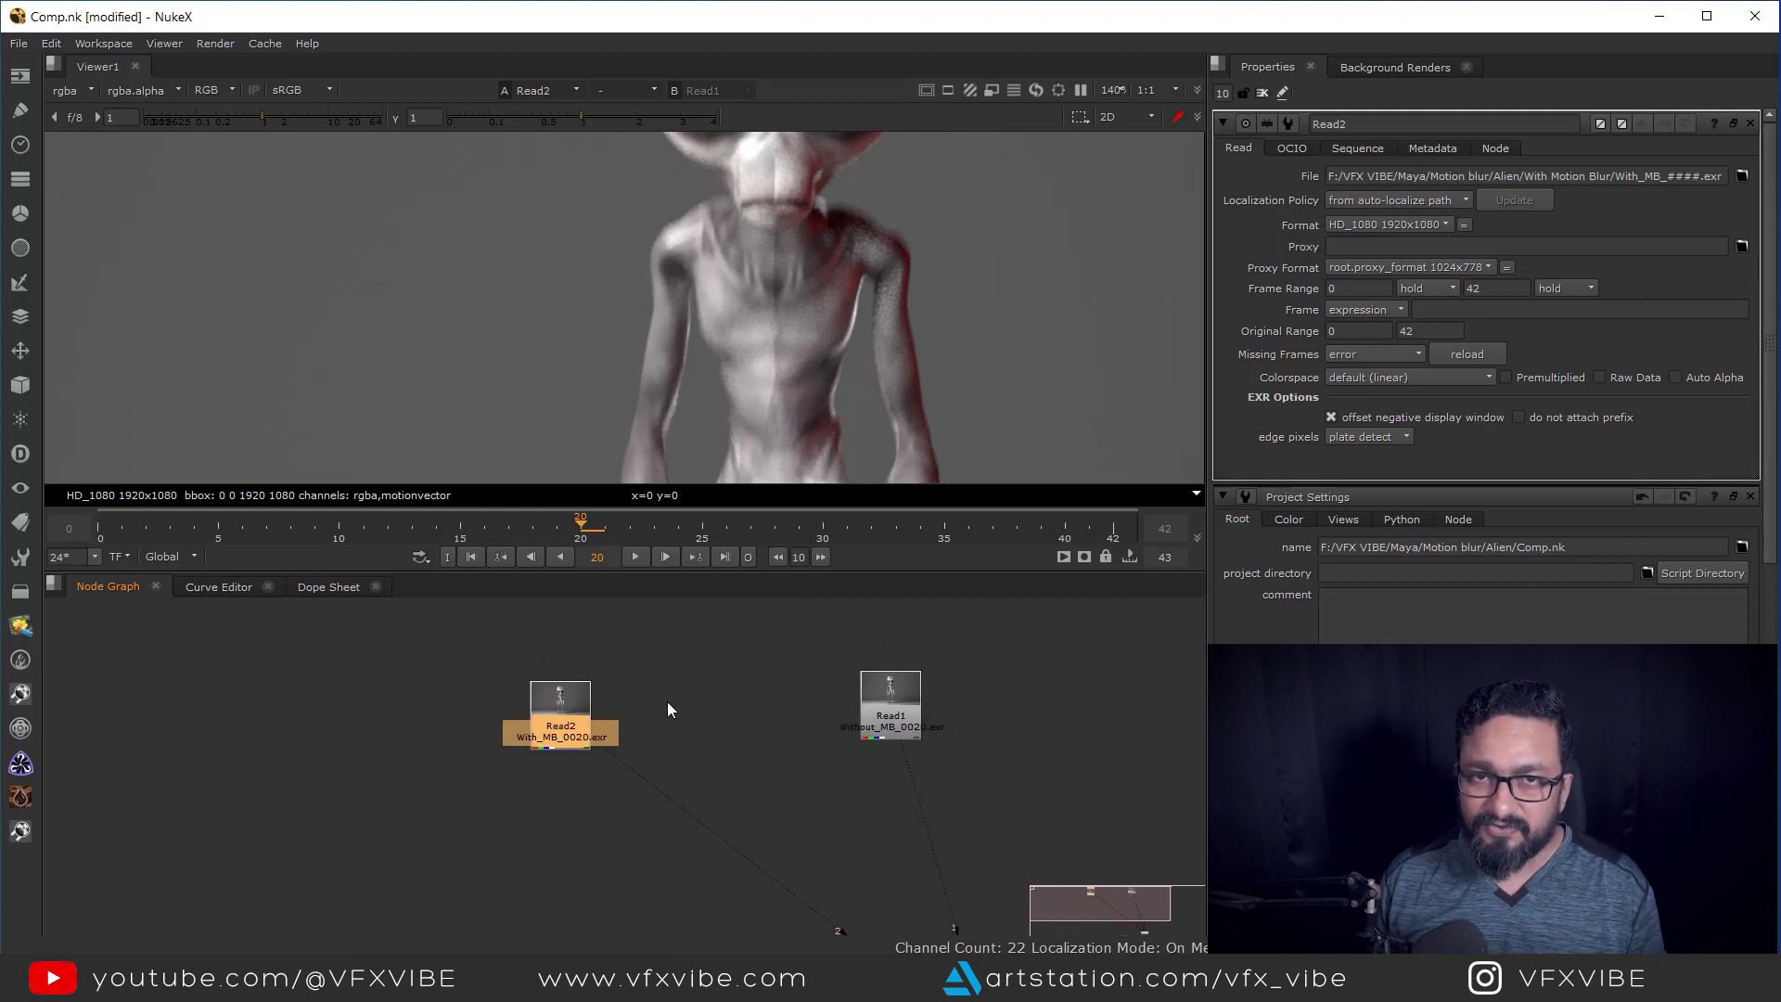
scroll(863, 820, up, 3)
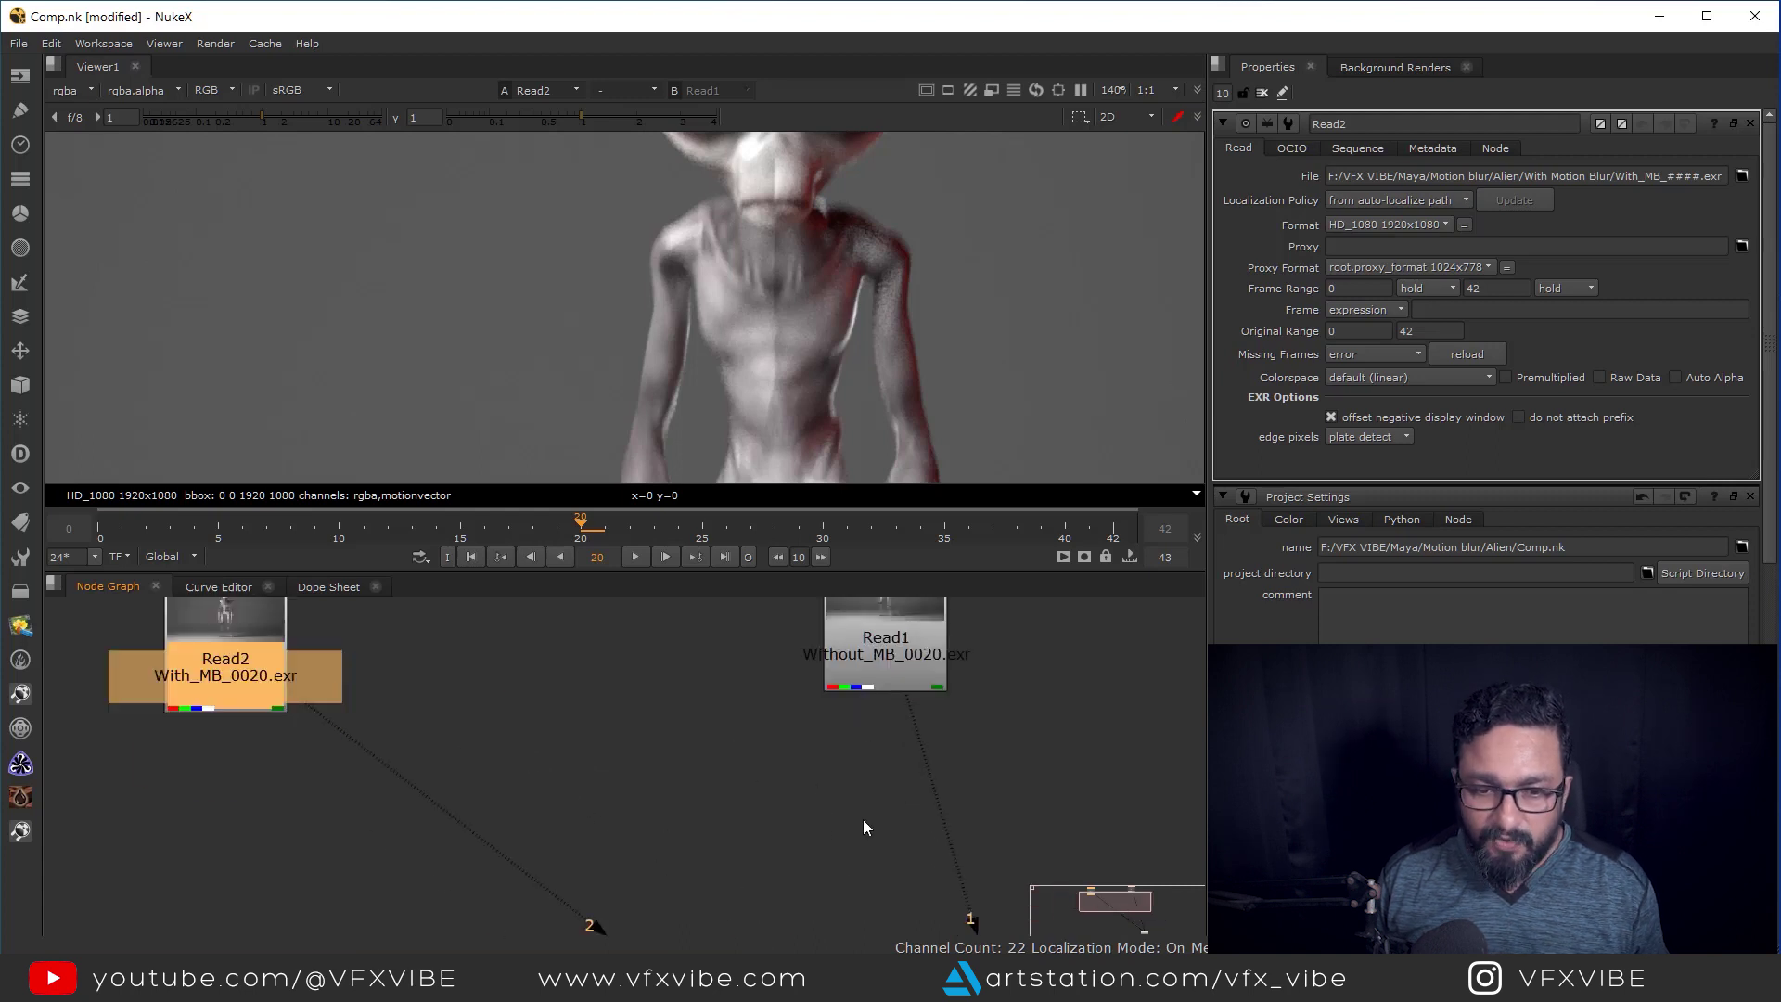
scroll(924, 782, down, 2)
click(925, 780)
Add a VectorBlur node directly under Read1 and view its output.
key(Tab)
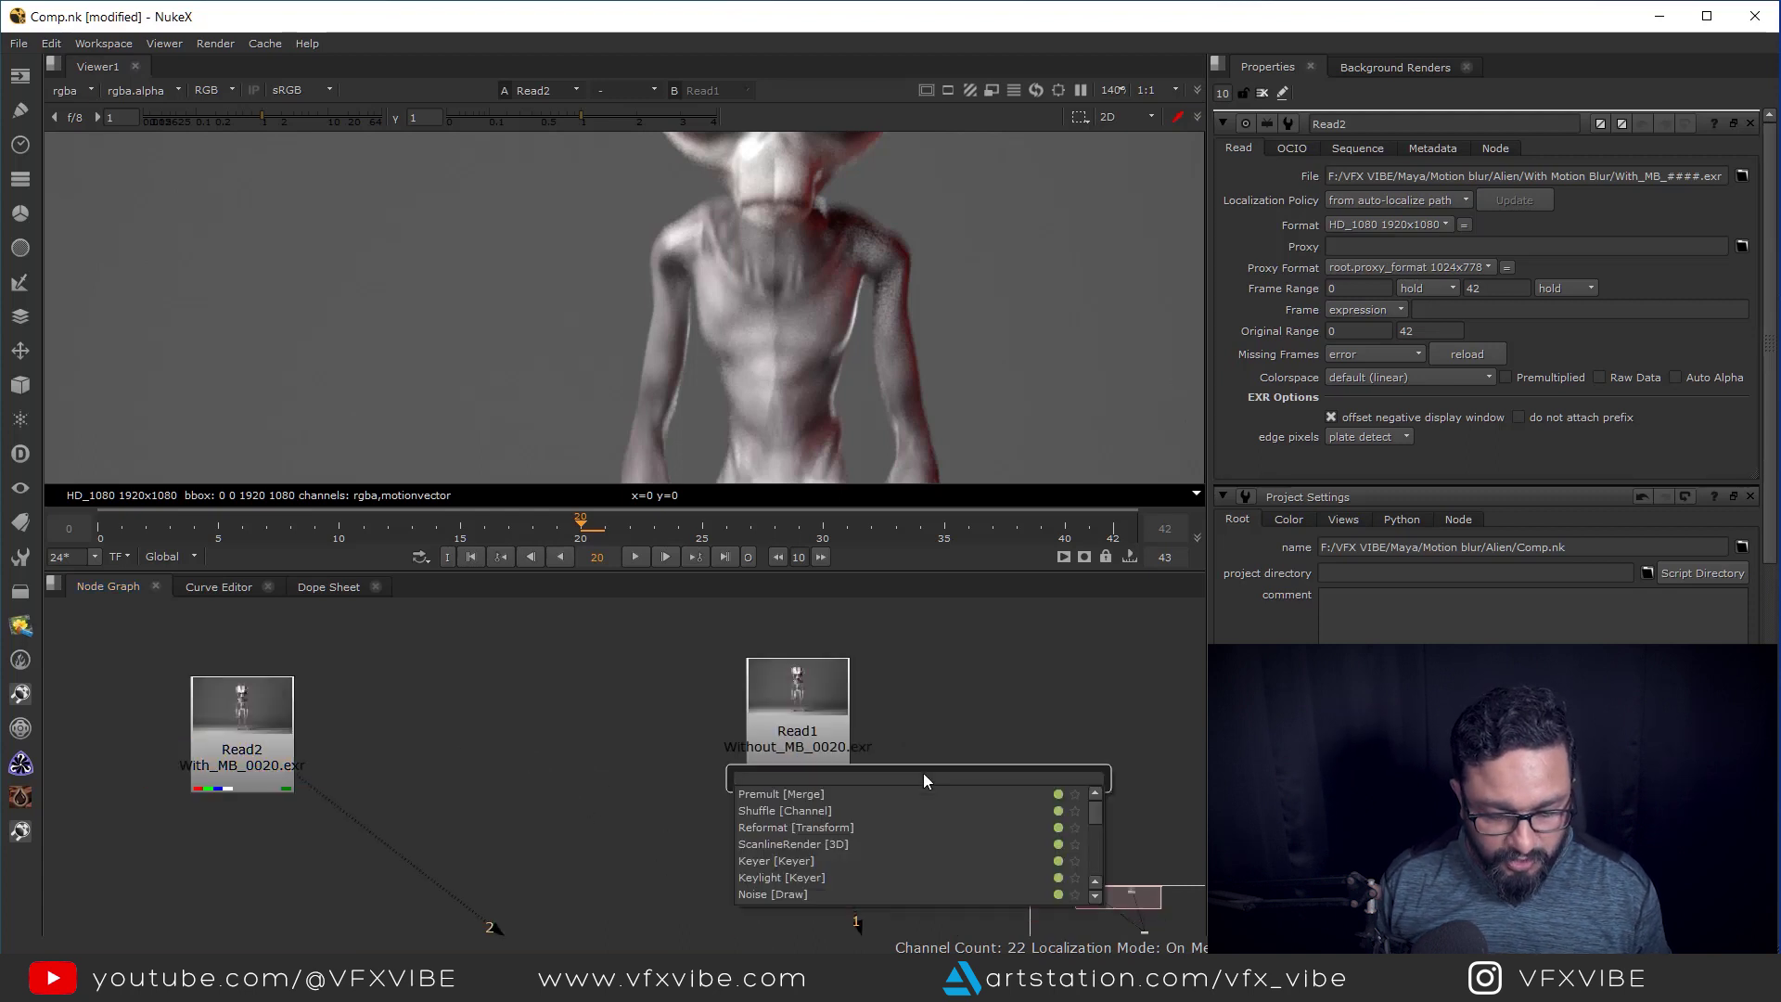
text(vector)
key(Return)
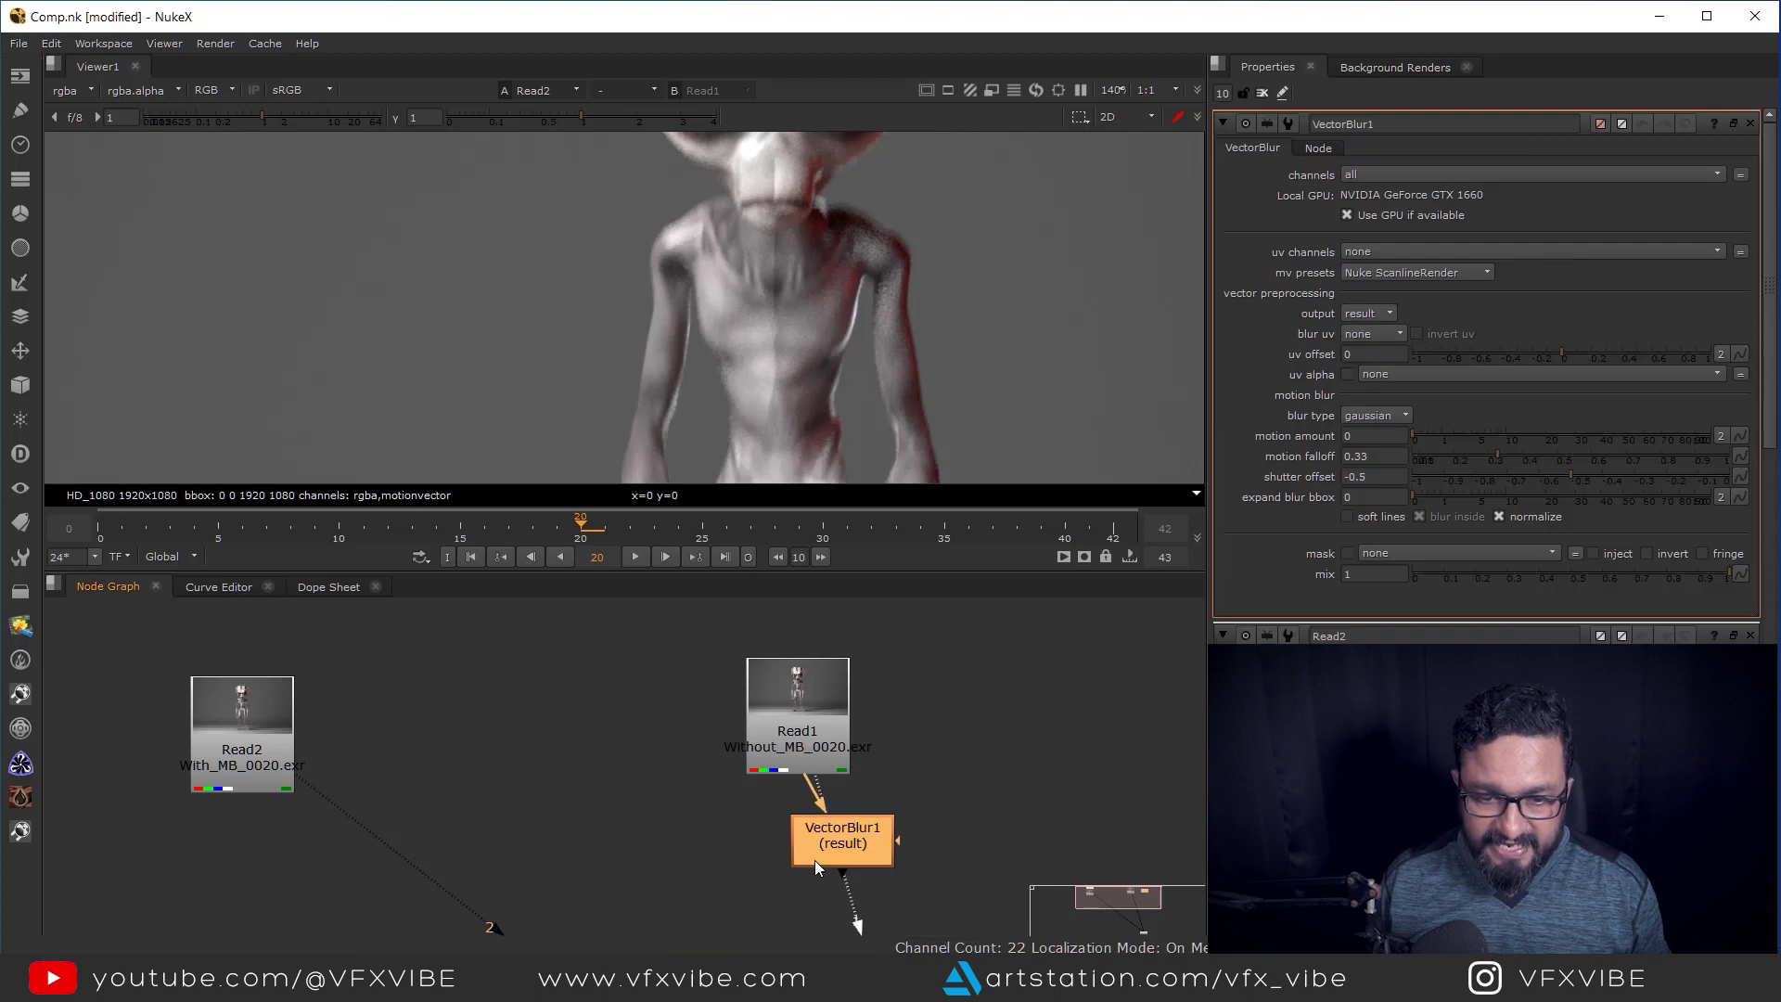
drag(814, 860, 770, 892)
key(1)
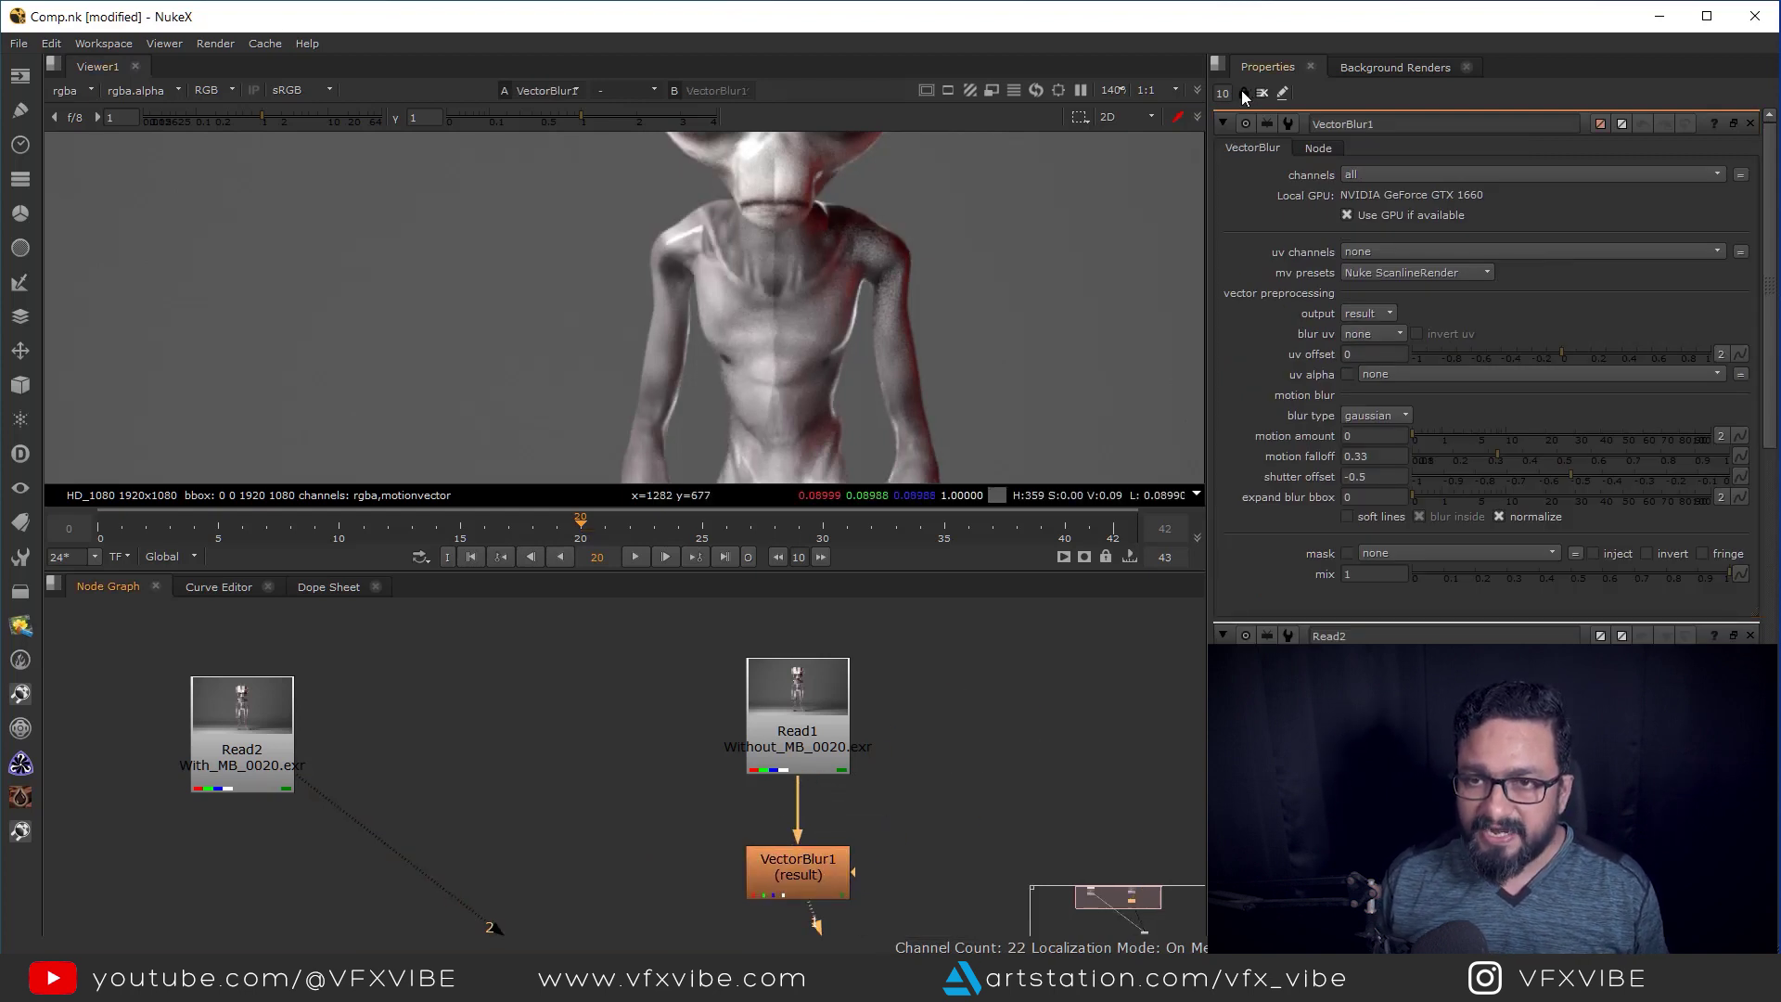
Limit the open properties panels to 1.
drag(1230, 94, 1173, 99)
text(1)
key(Return)
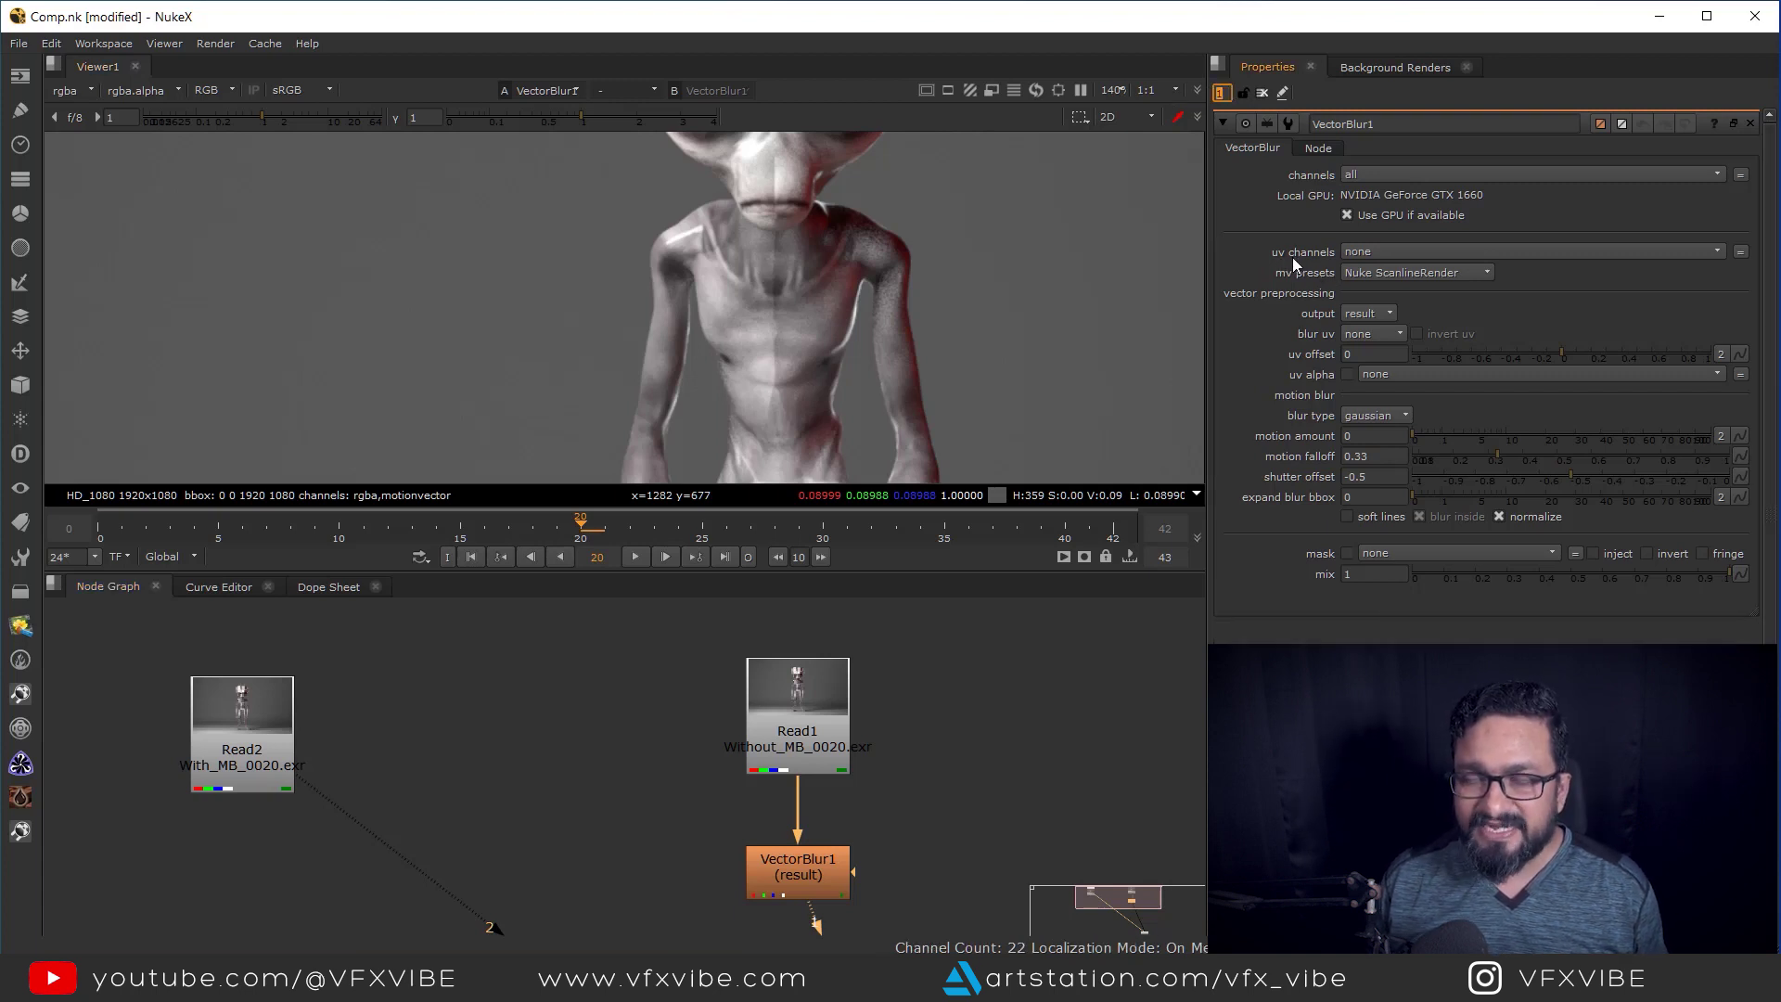
Set VectorBlur1's uv channels to the motionvector layer and frame the alien's torso.
click(1357, 254)
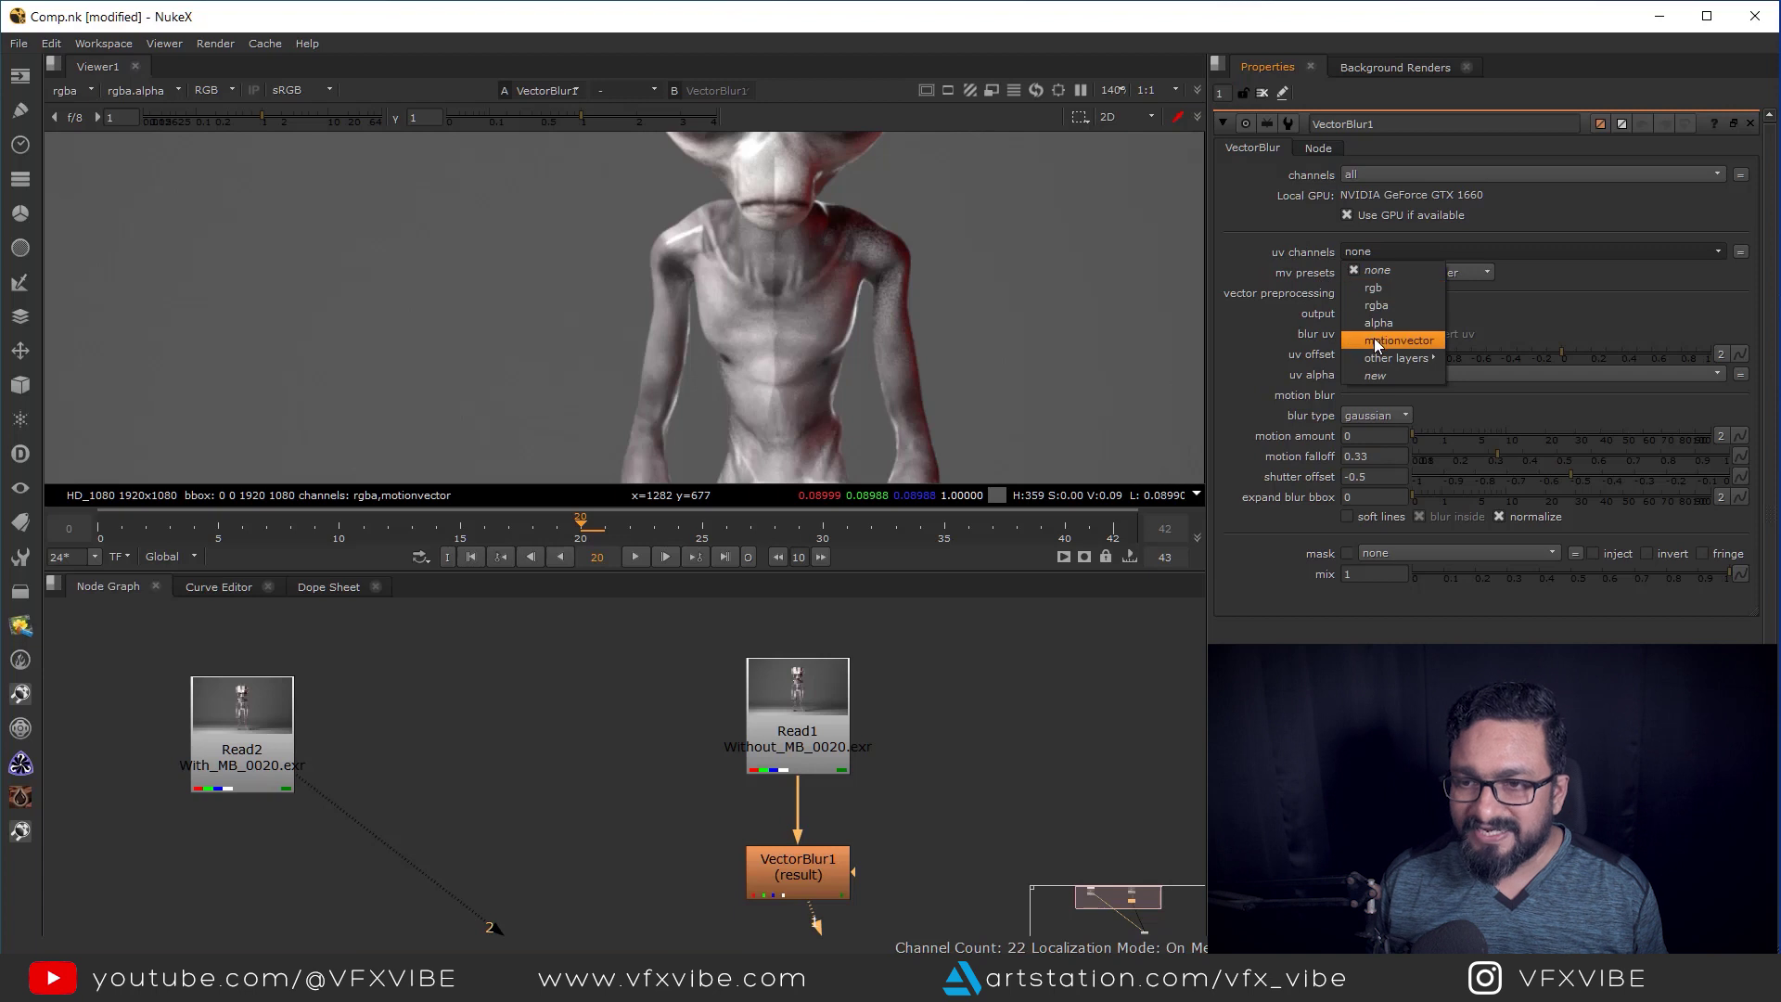
click(1377, 339)
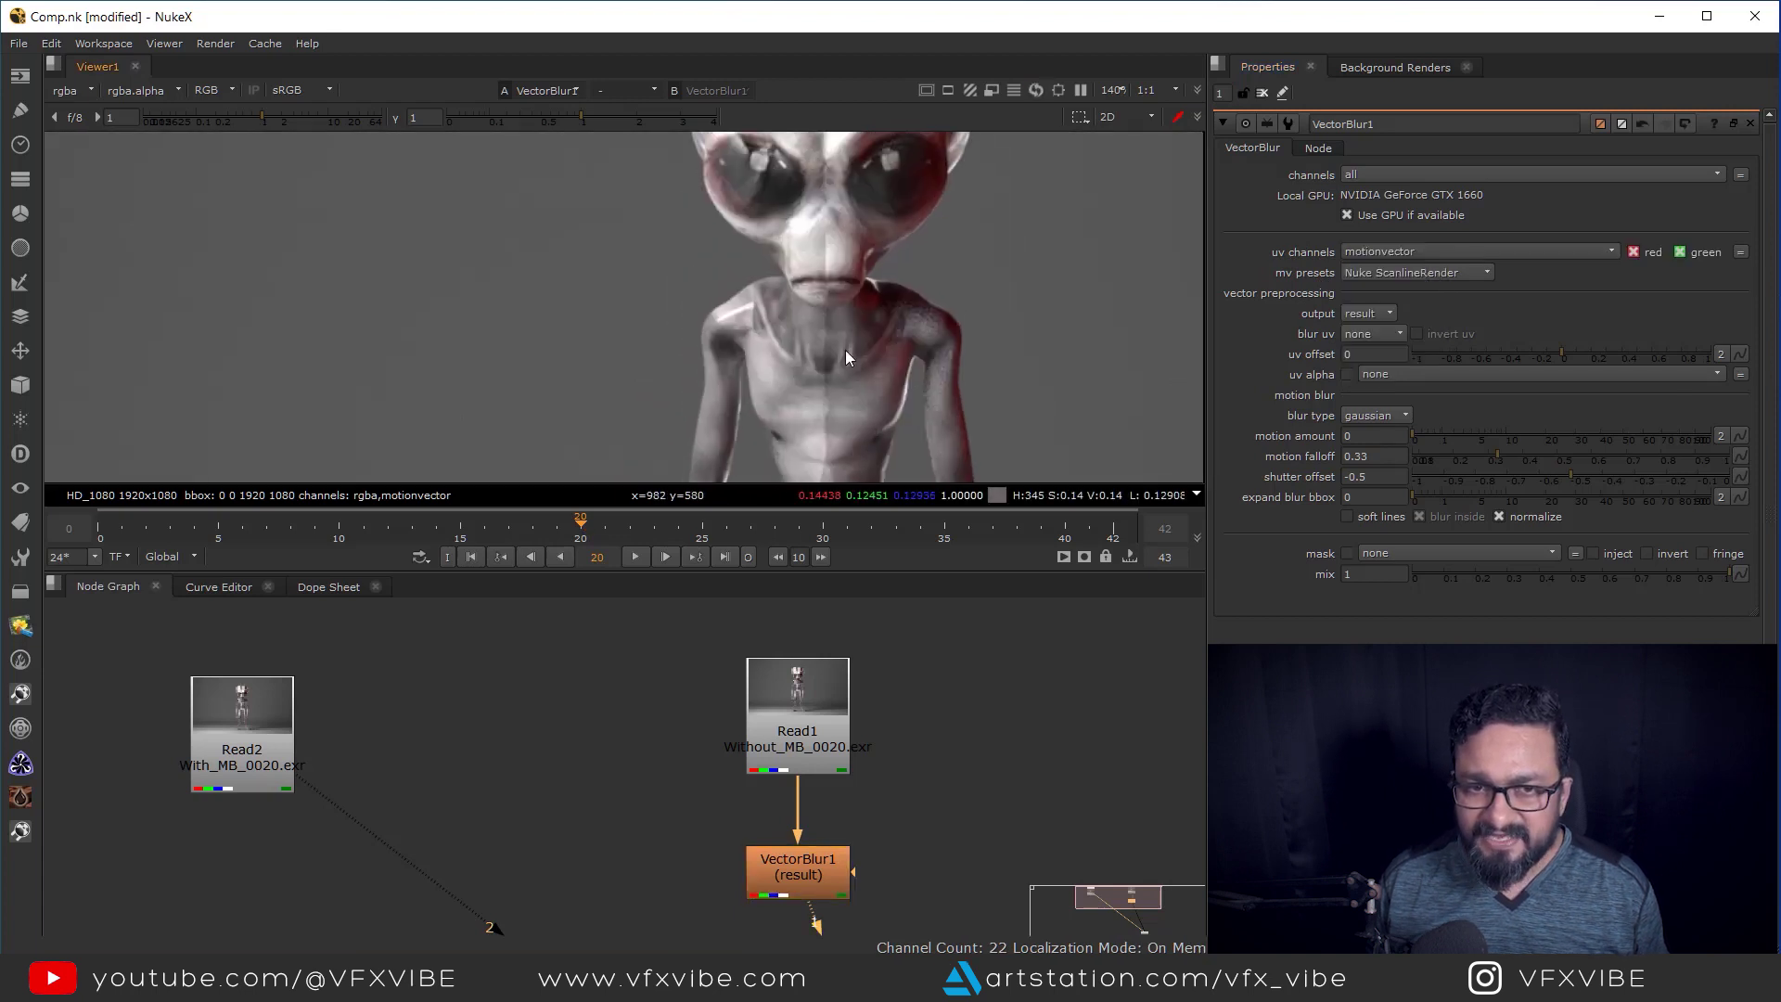
middle_drag(841, 352, 843, 215)
middle_drag(825, 429, 837, 308)
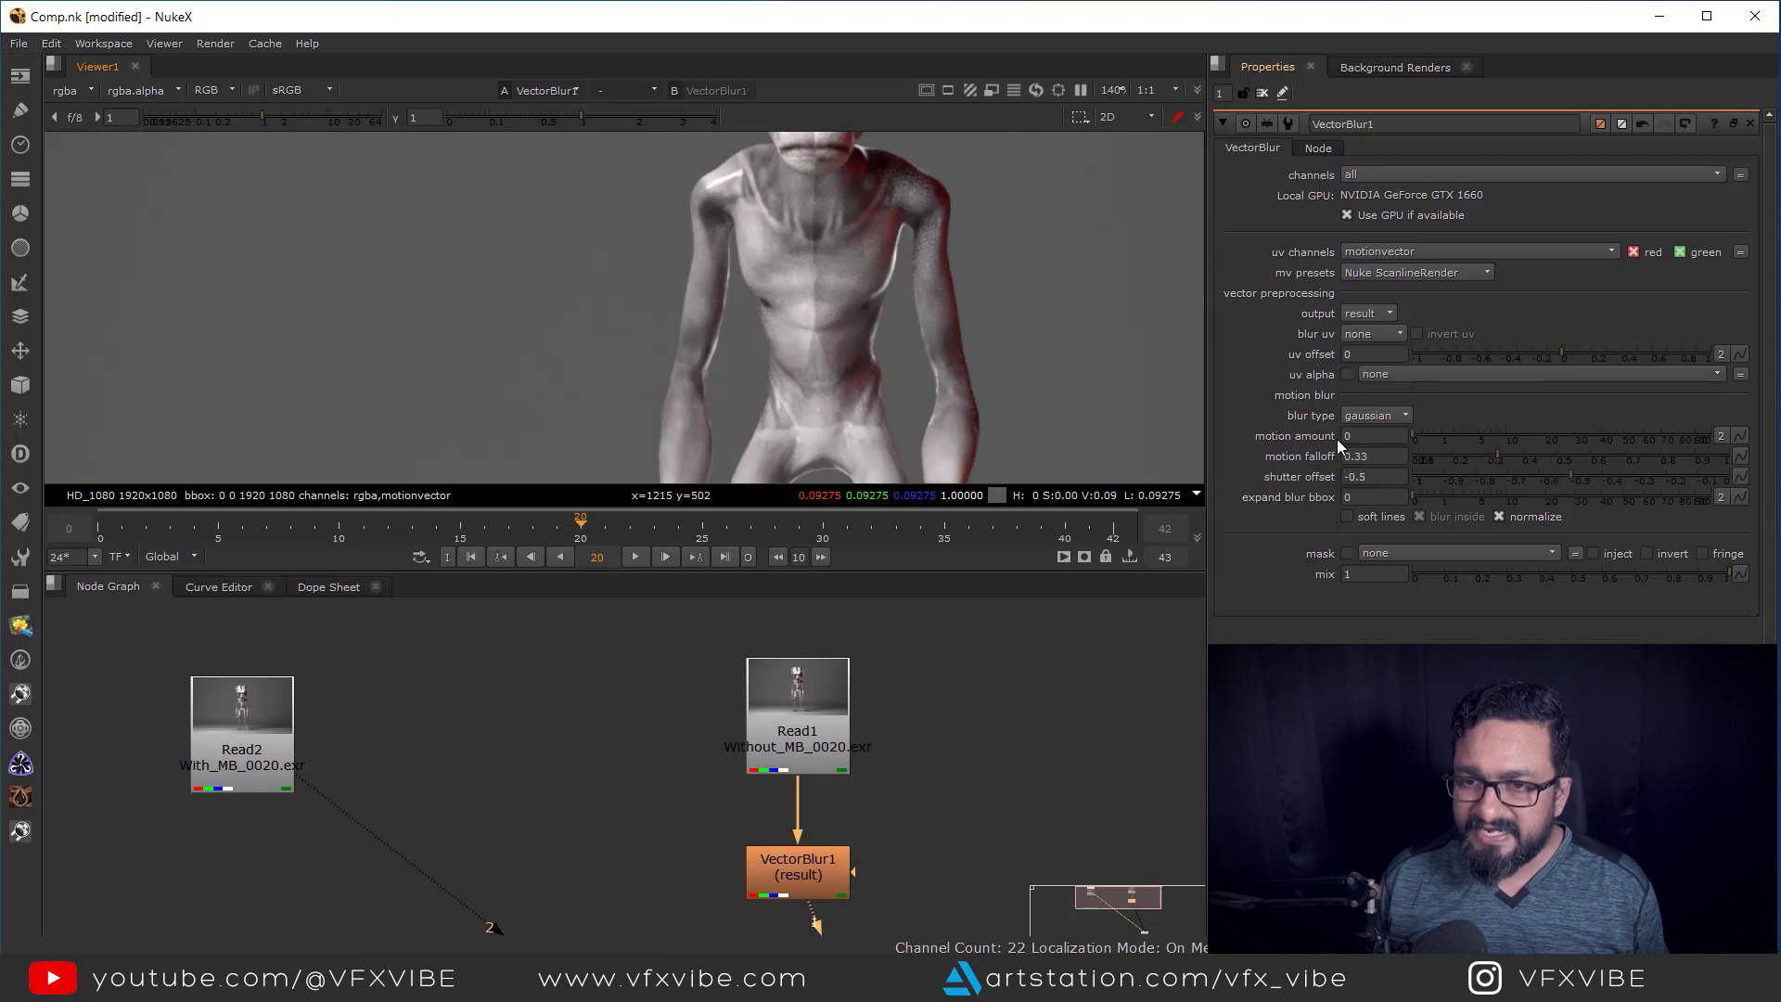
Set VectorBlur1's motion amount to 3 and reframe the alien's head.
drag(1356, 437, 1277, 443)
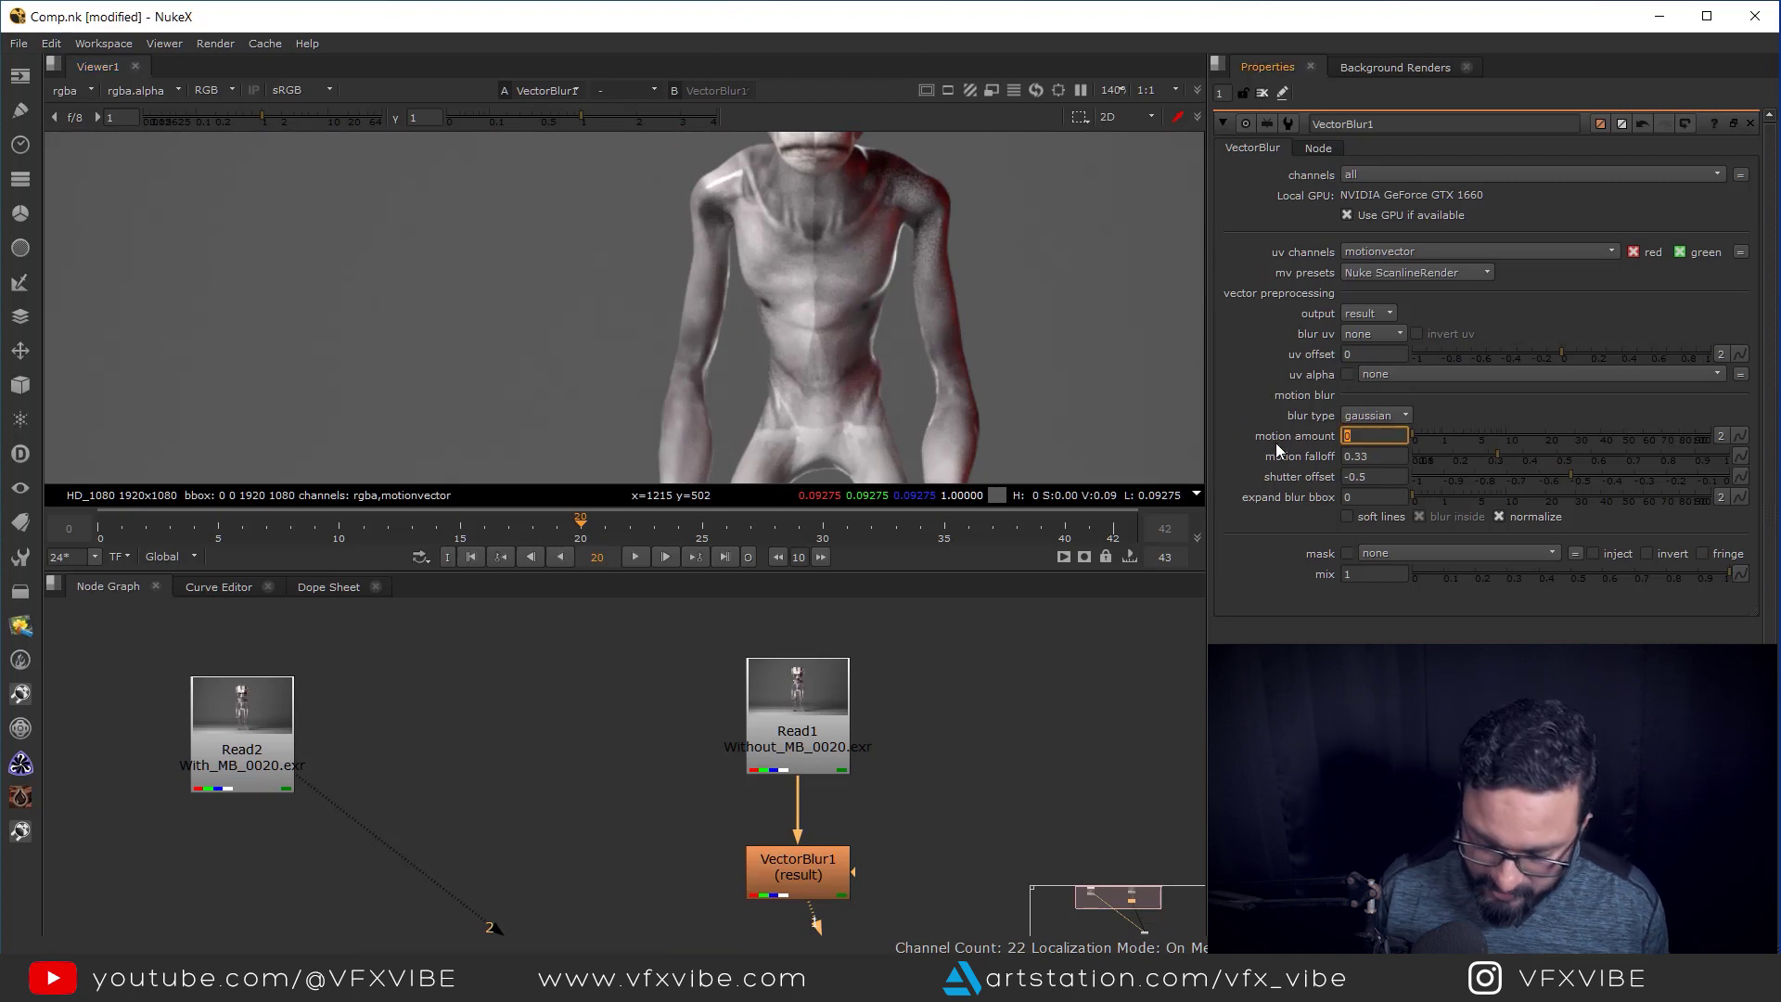
text(3)
key(Return)
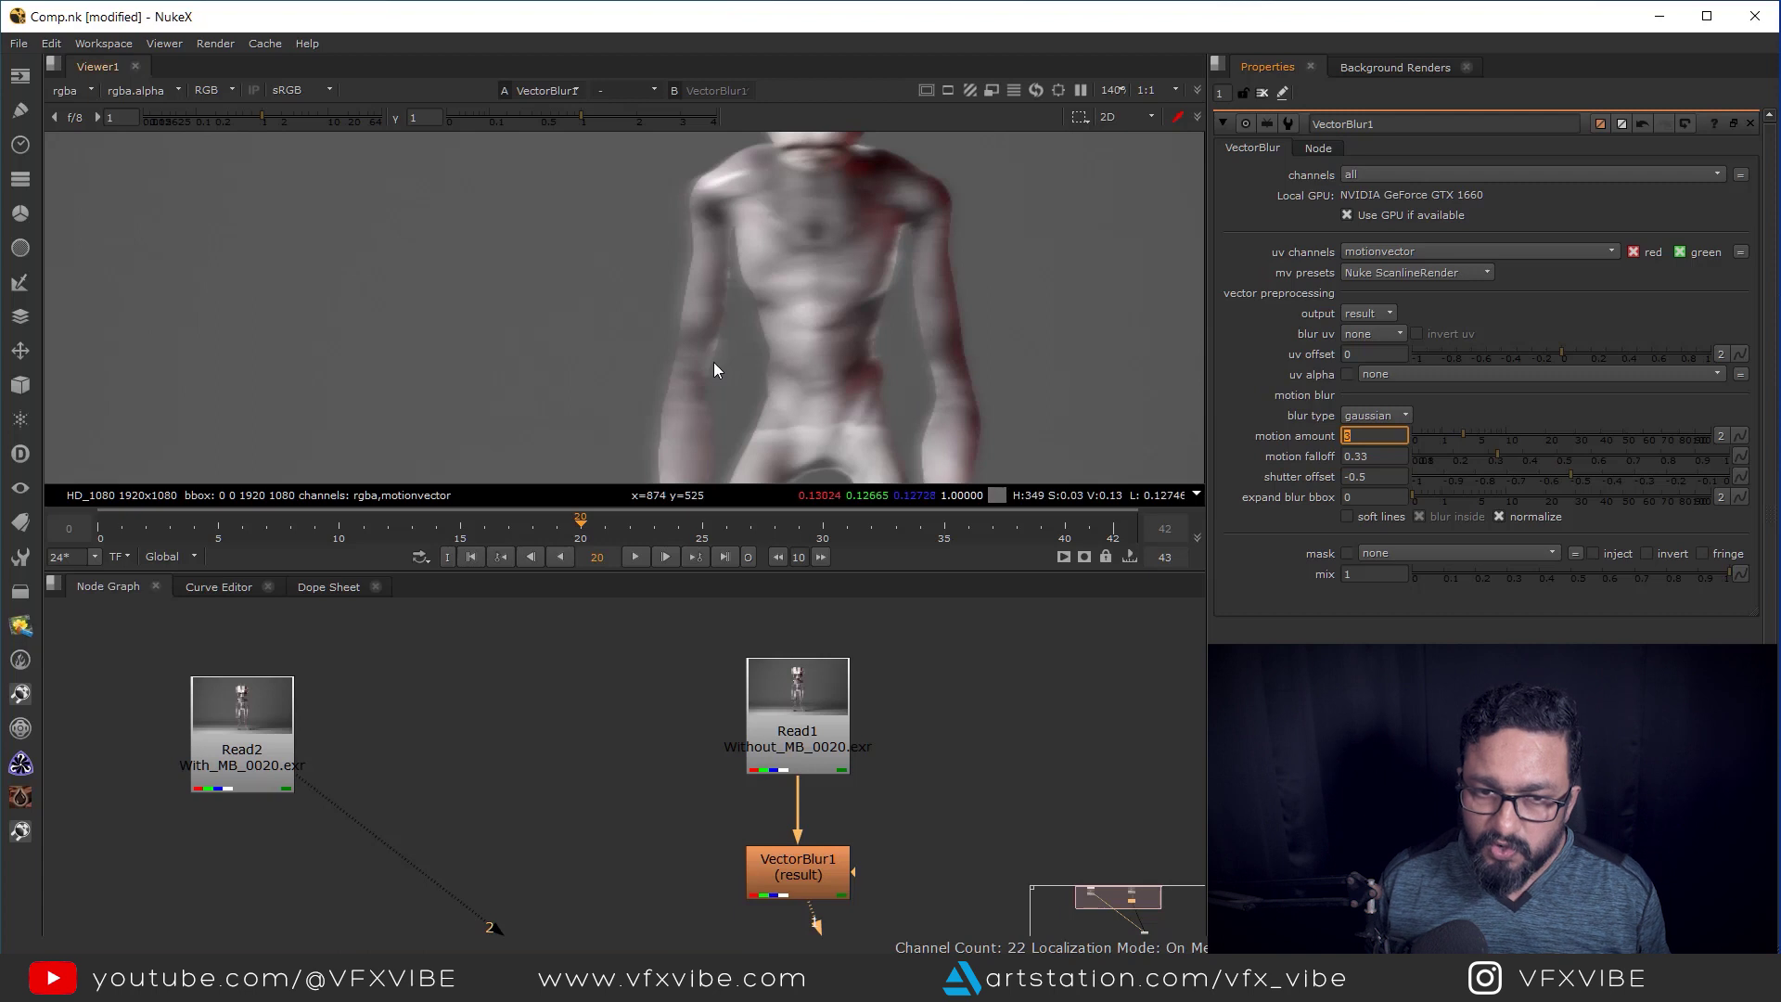
middle_drag(715, 370, 885, 437)
mouse_move(874, 371)
middle_down()
mouse_move(893, 393)
mouse_move(889, 365)
middle_up()
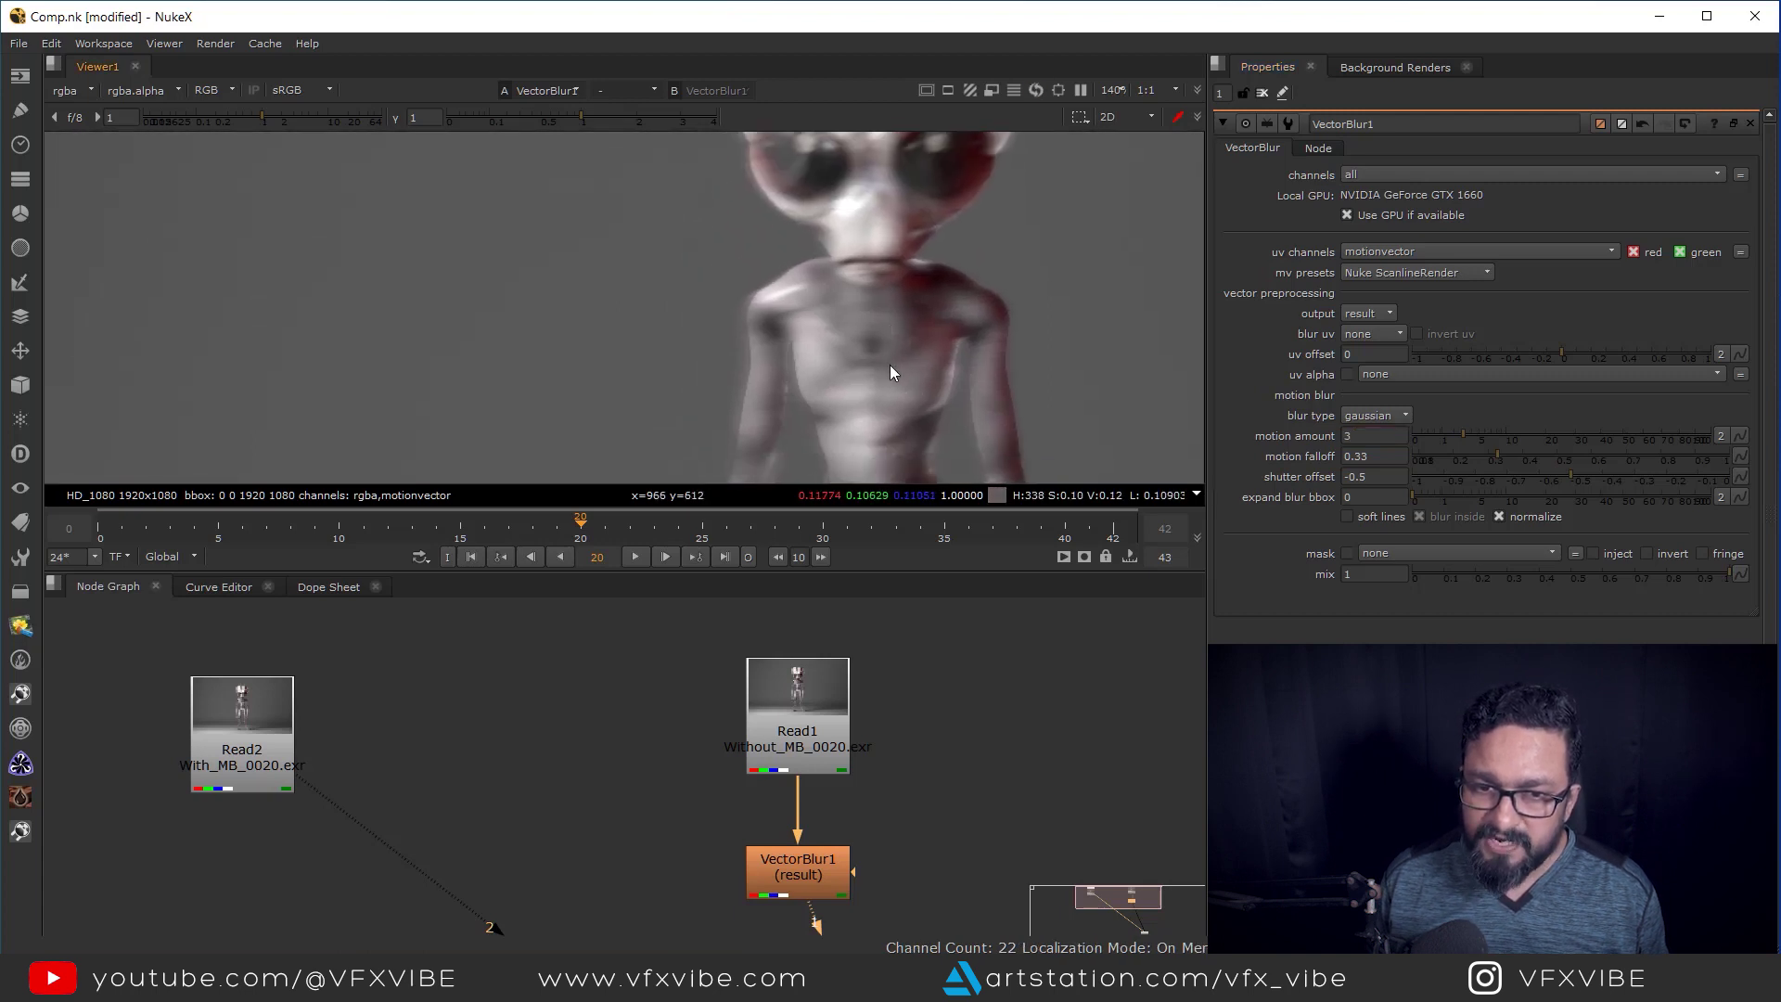
Compare the Arnold-blurred Read2 against the VectorBlur1 result in the Viewer.
drag(236, 754, 432, 747)
key(1)
click(791, 873)
key(1)
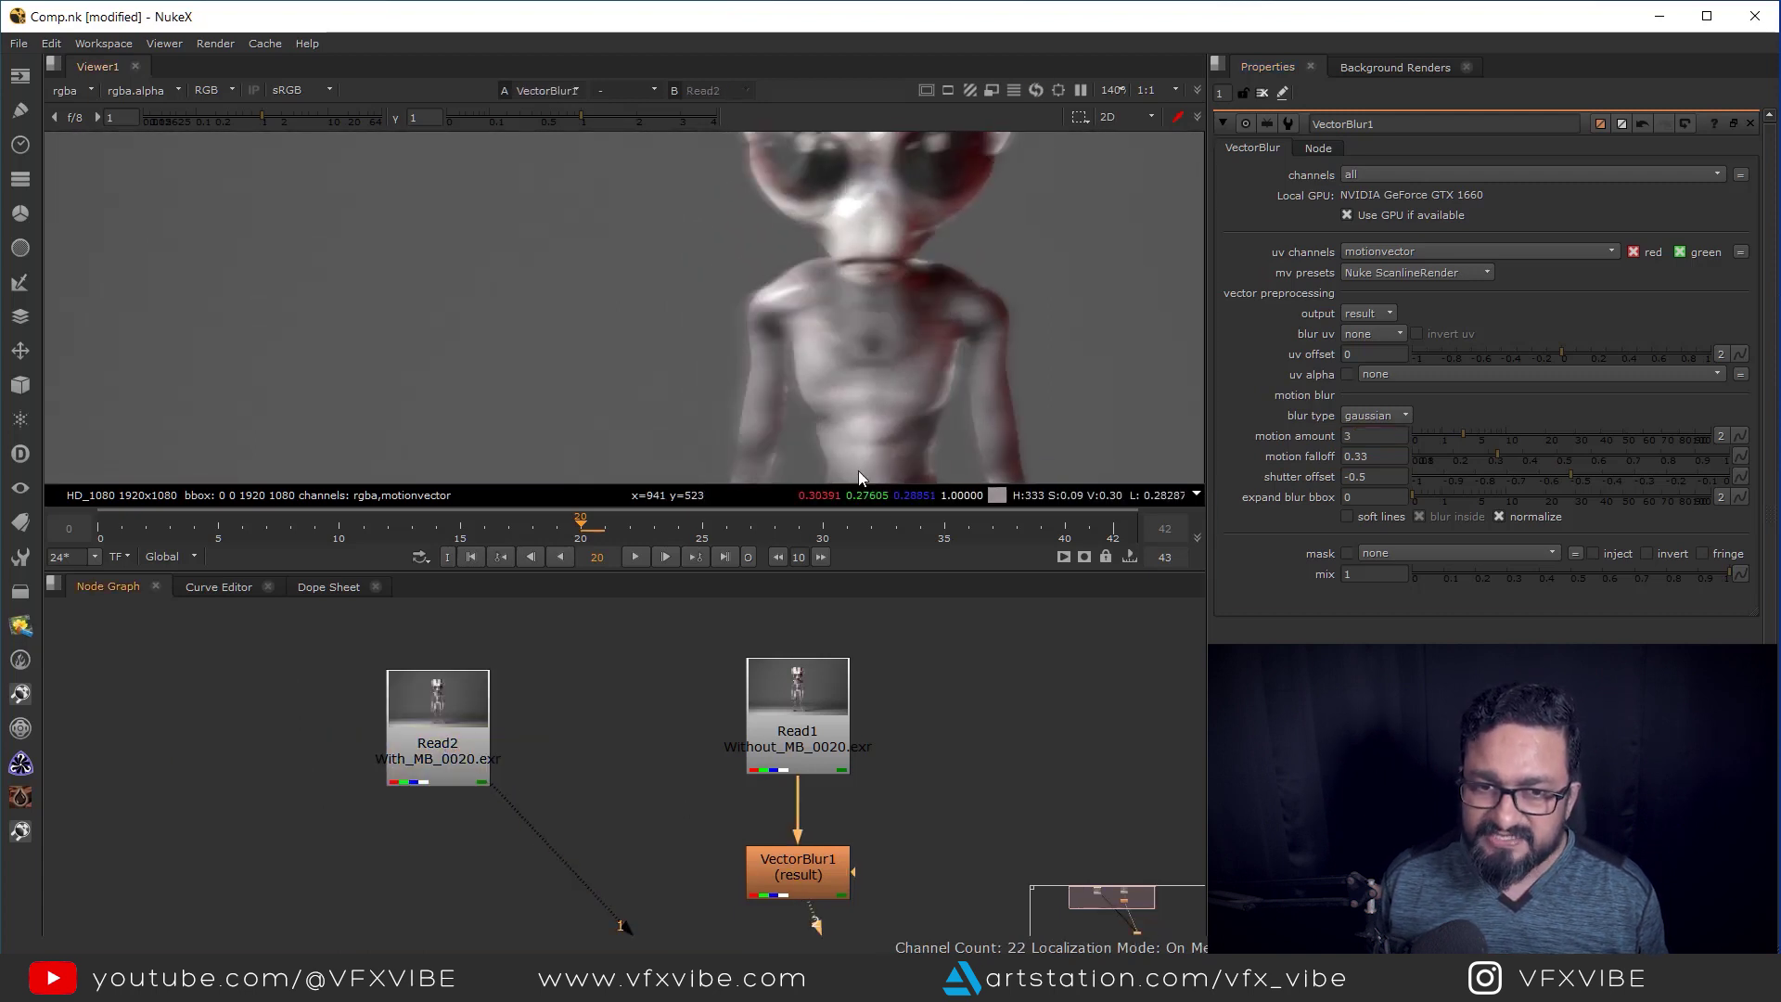
key(space)
scroll(949, 572, up, 3)
middle_drag(962, 541, 973, 564)
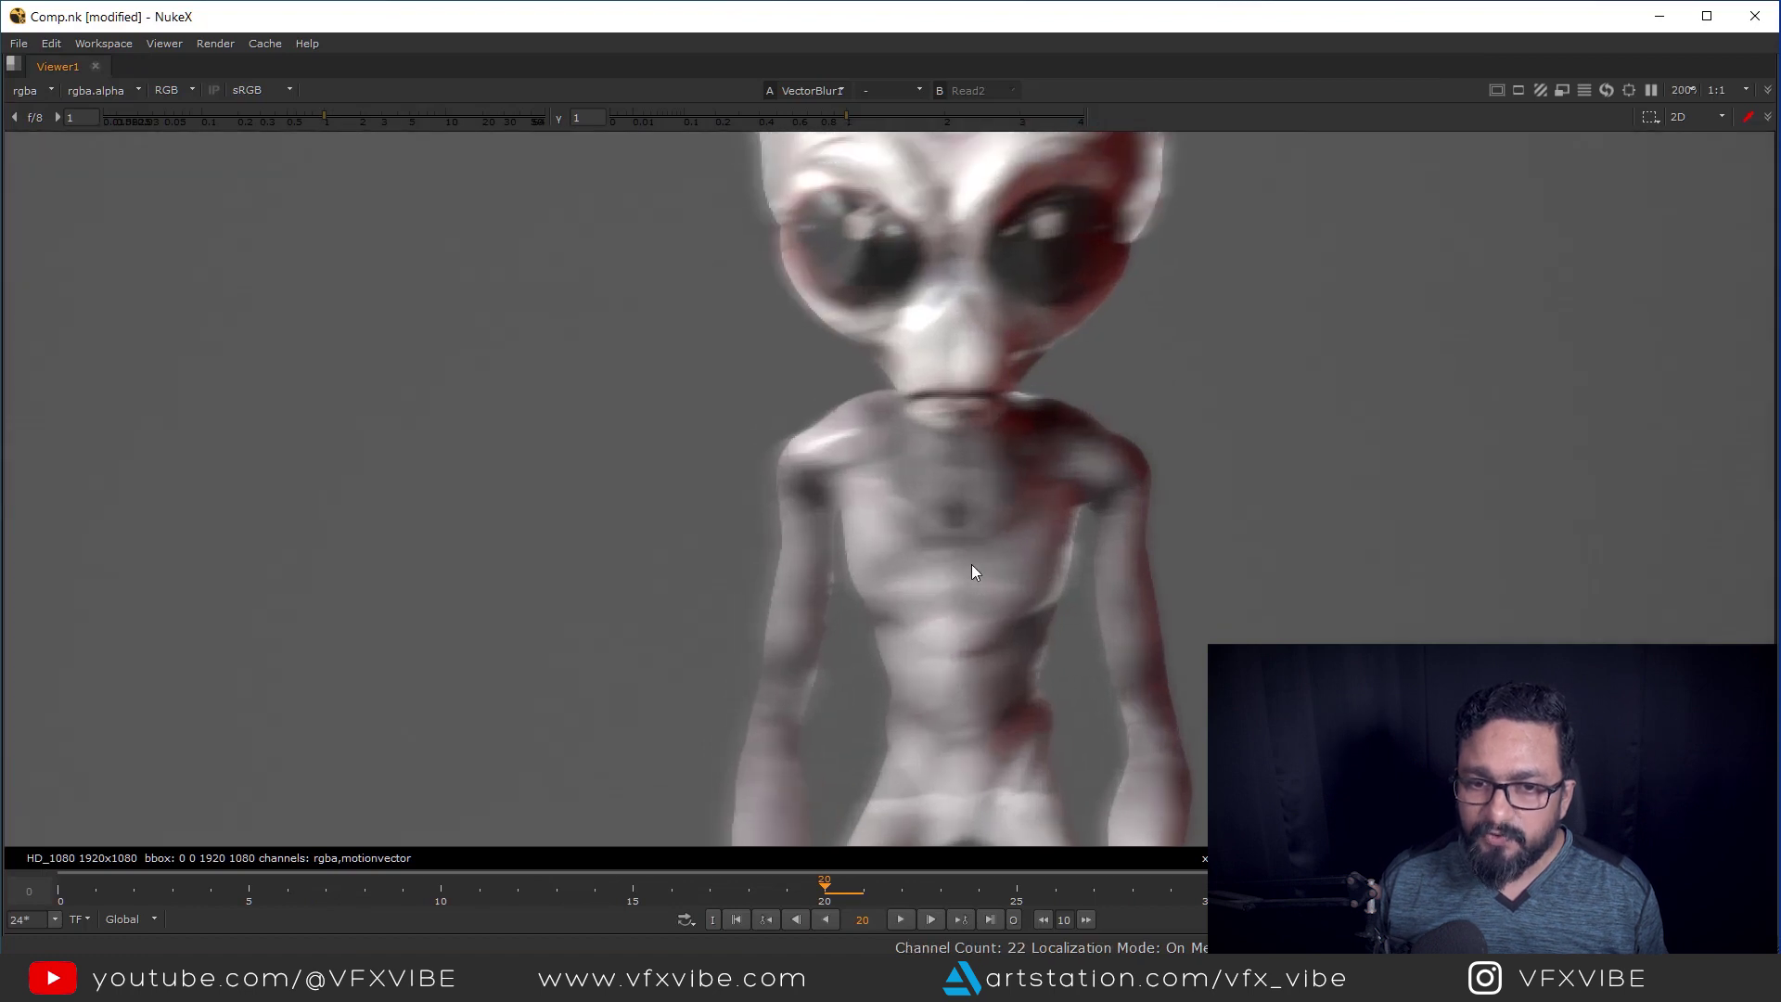
scroll(980, 617, up, 3)
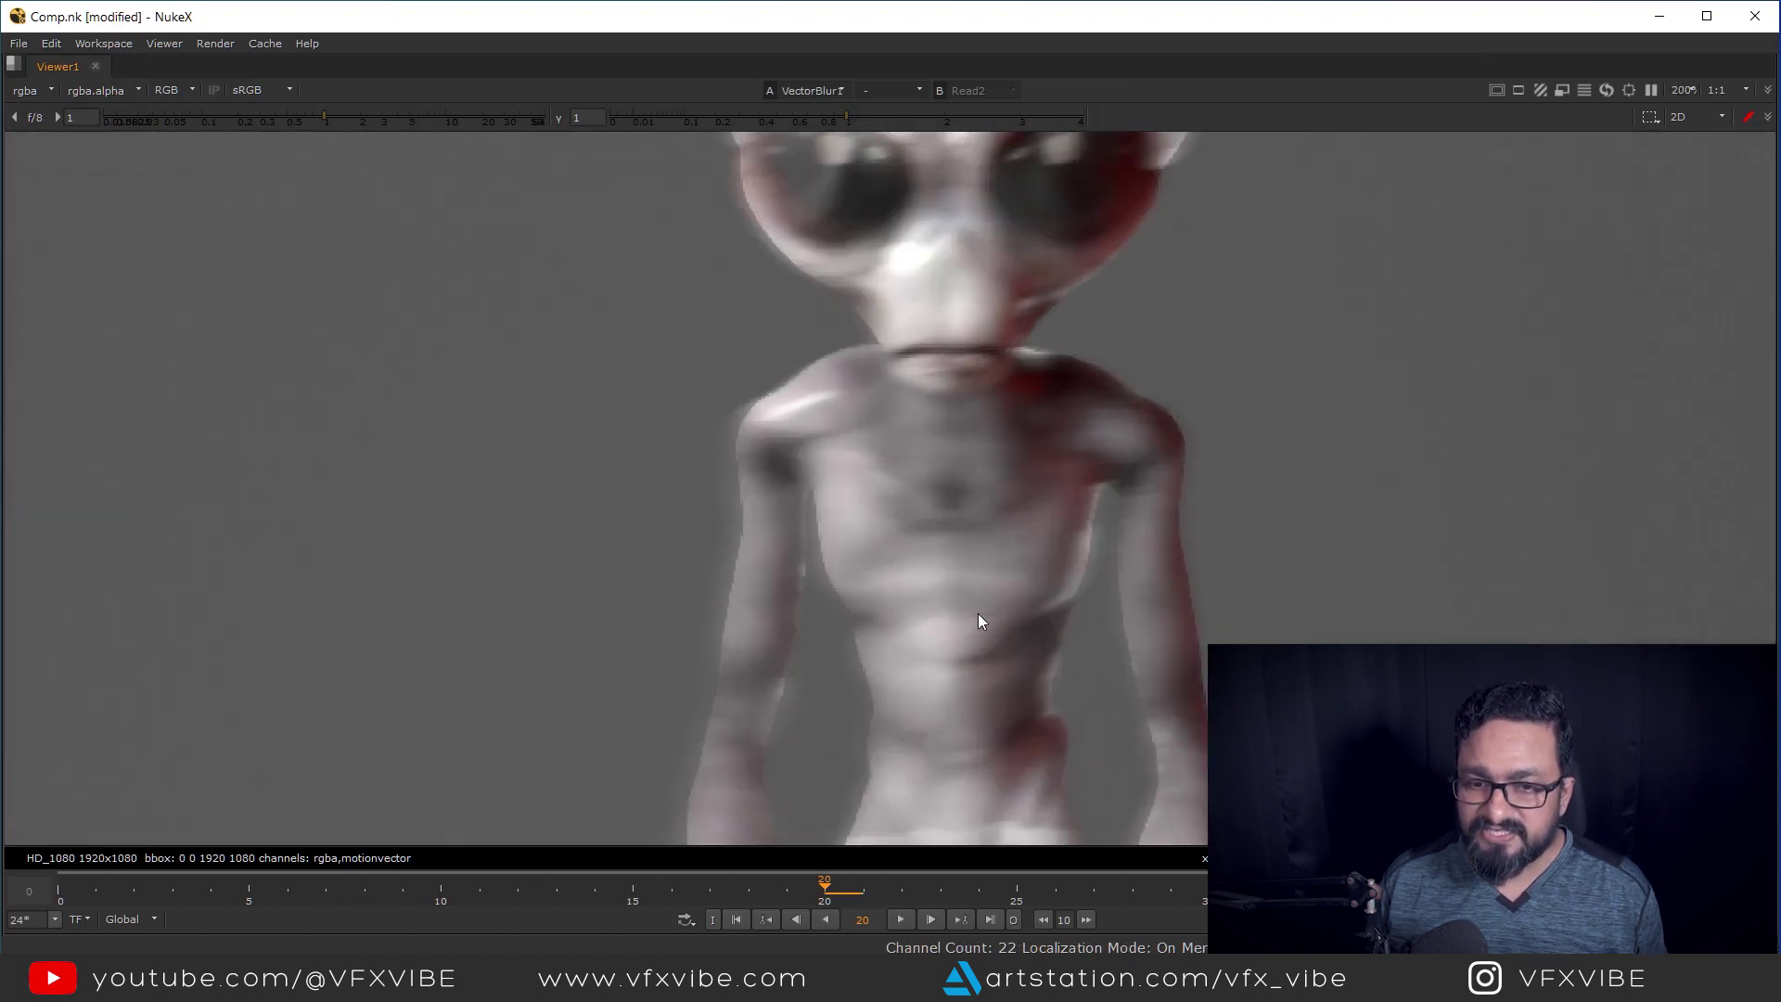
key(2)
key(1)
key(2)
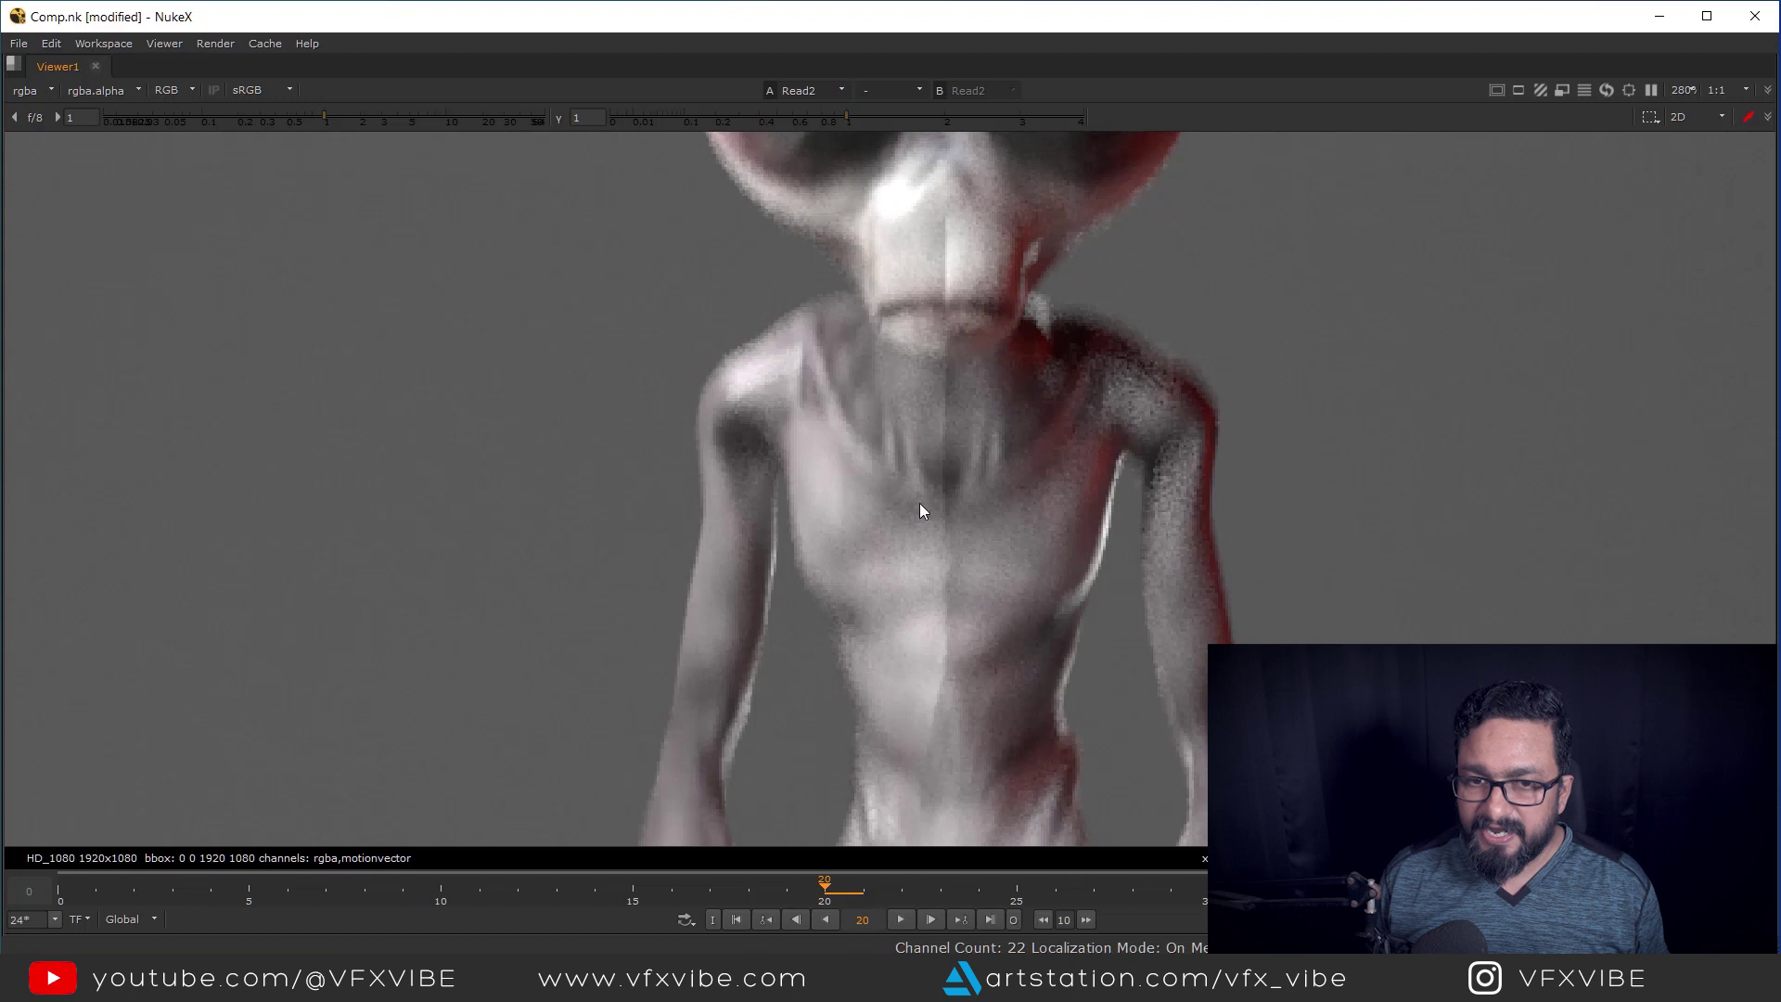
middle_drag(909, 302, 907, 391)
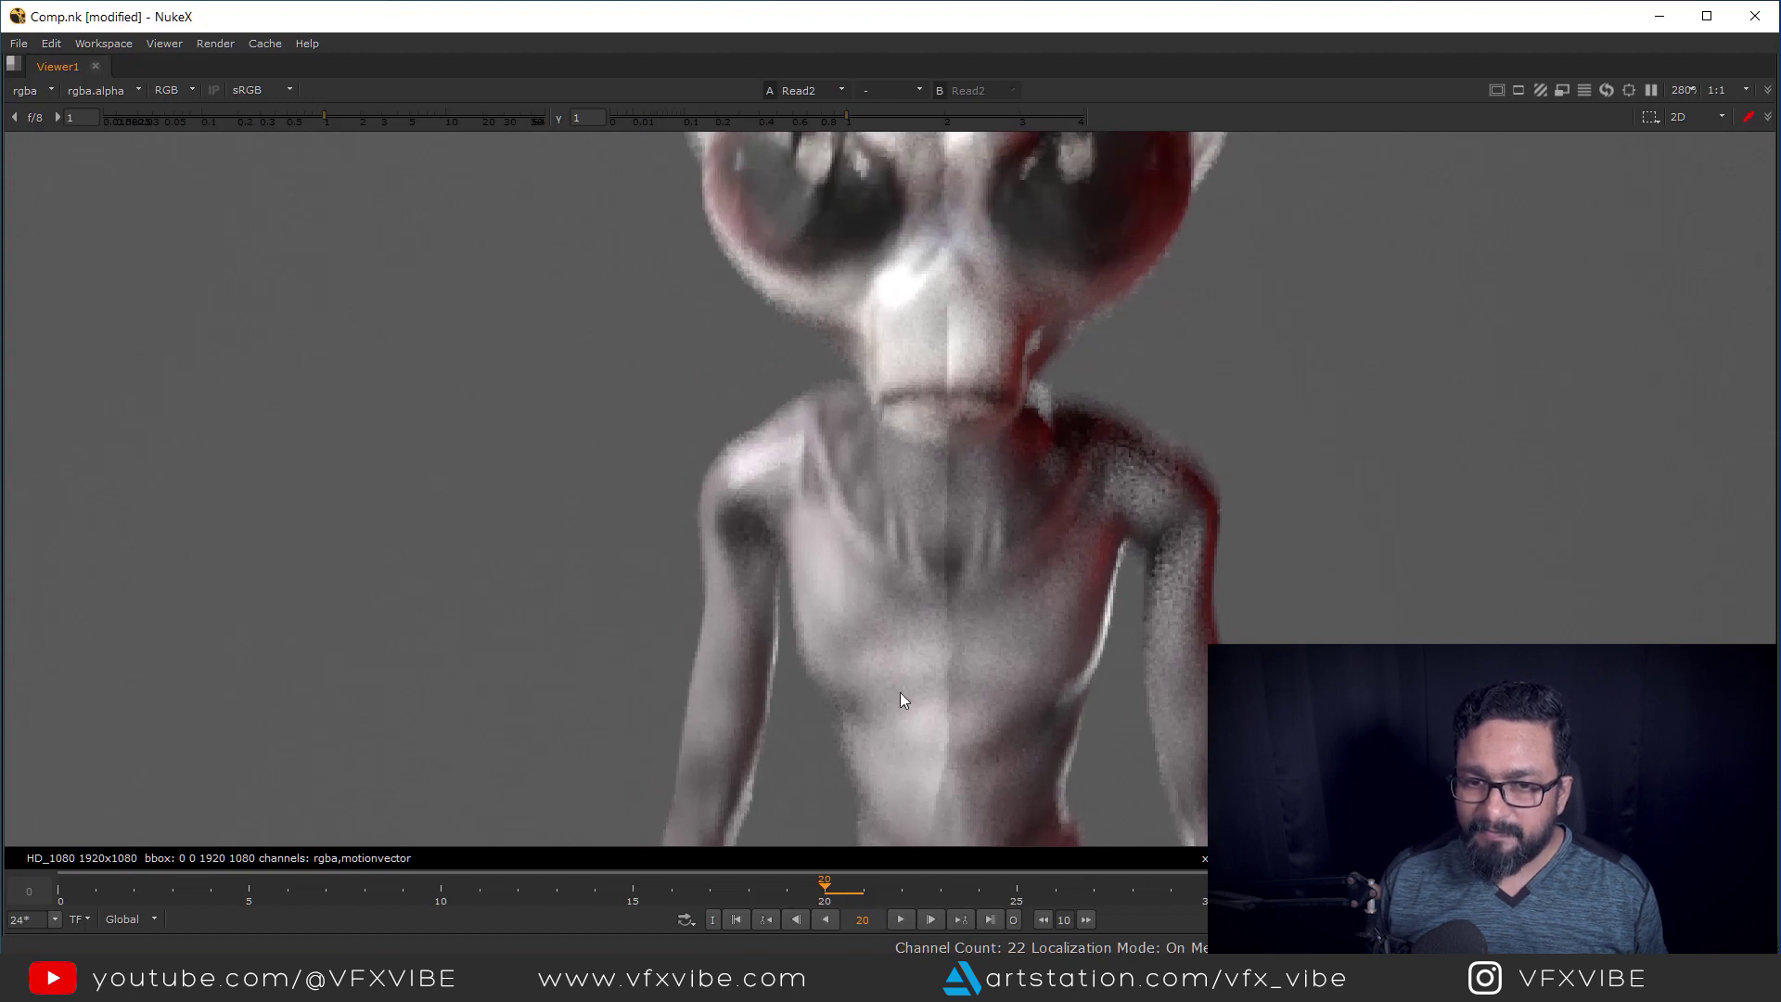
key(1)
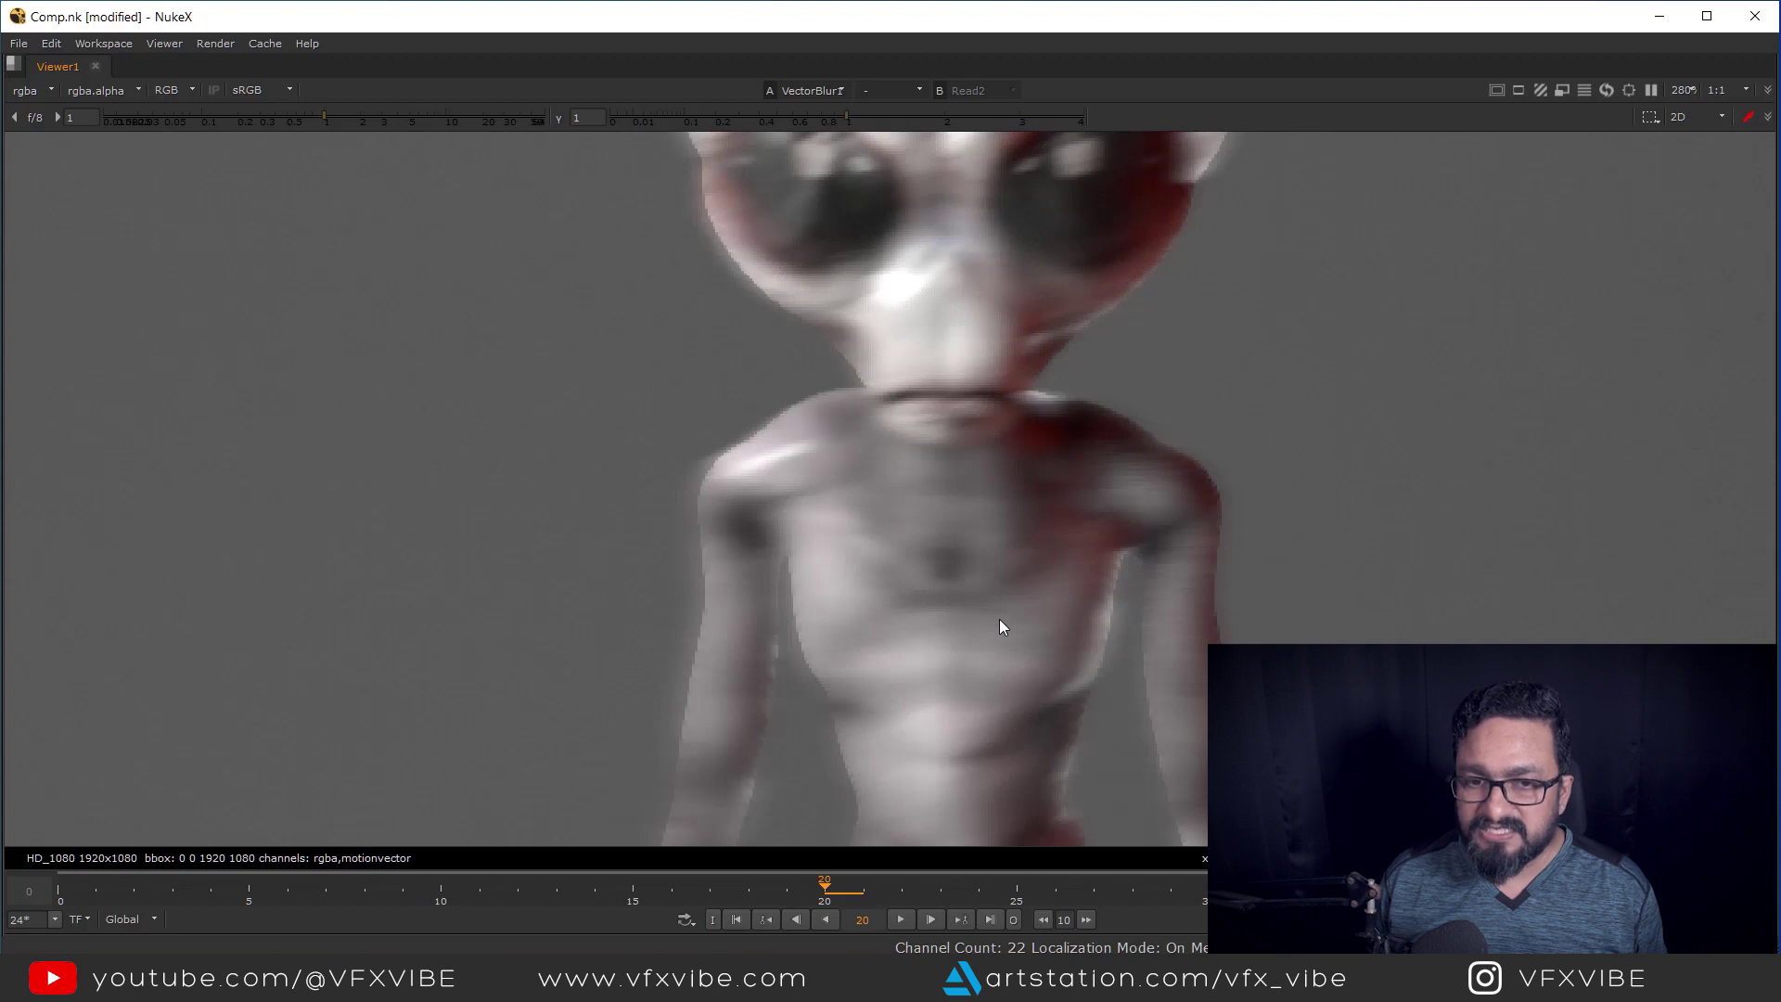
key(2)
key(1)
key(2)
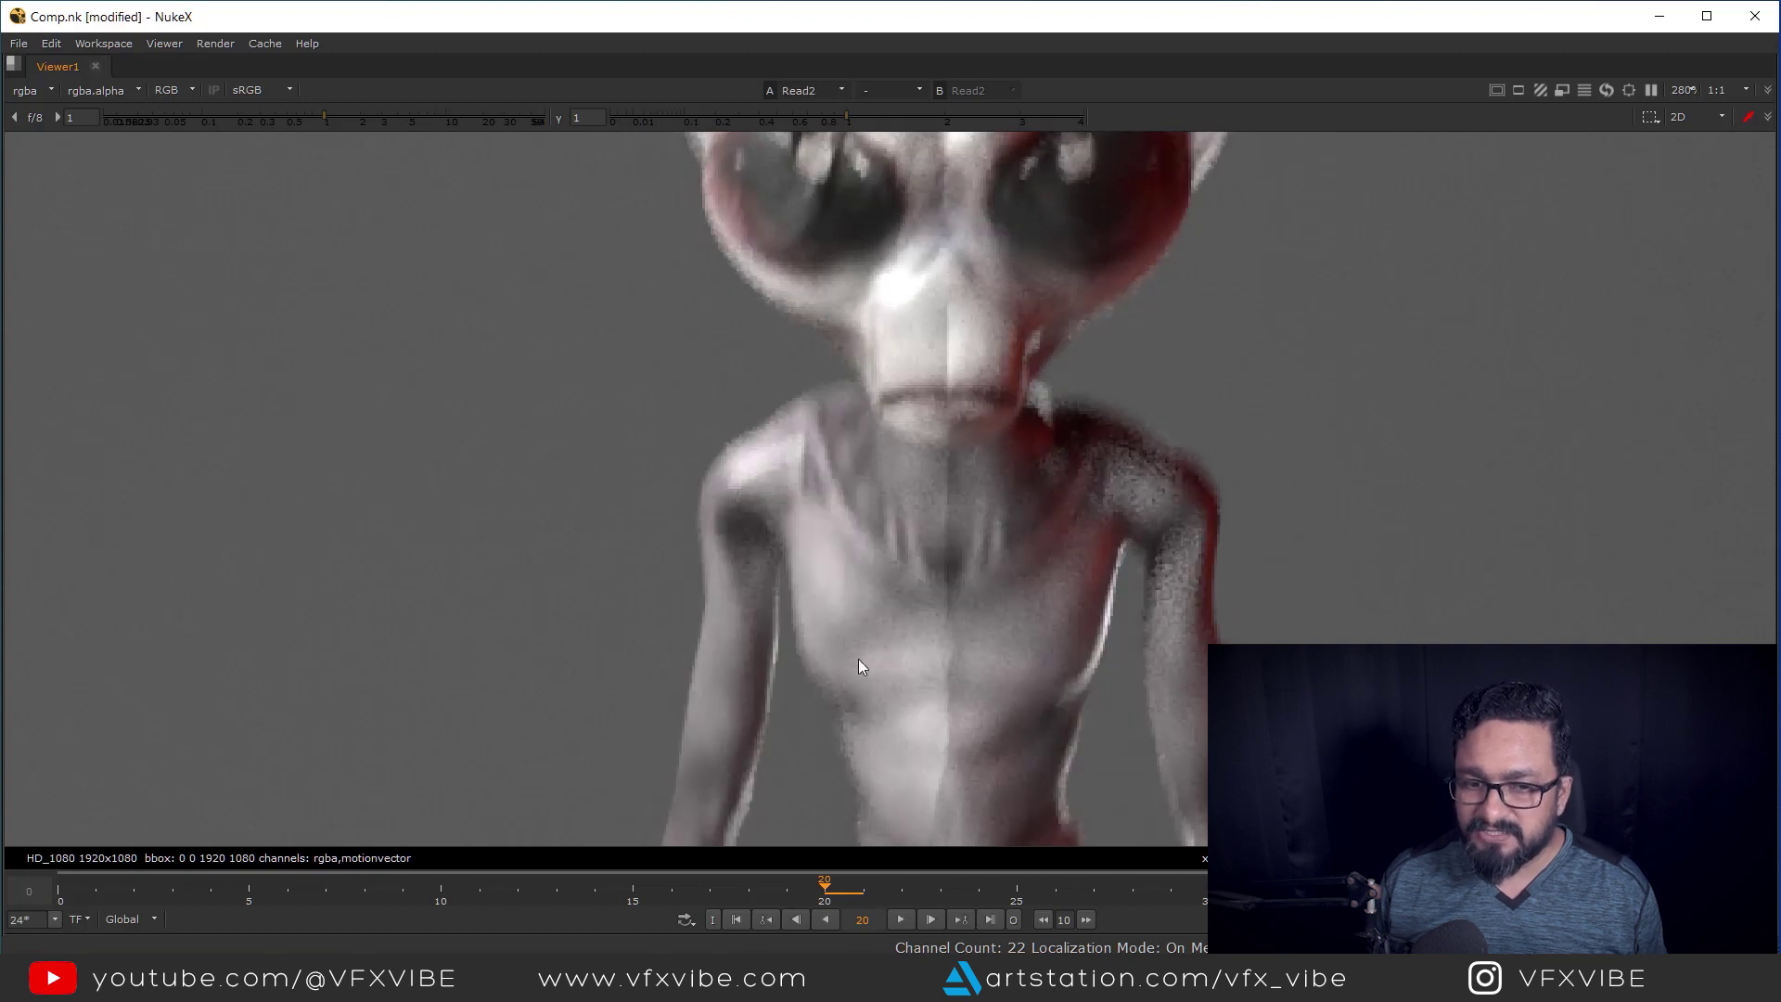
key(1)
key(2)
key(1)
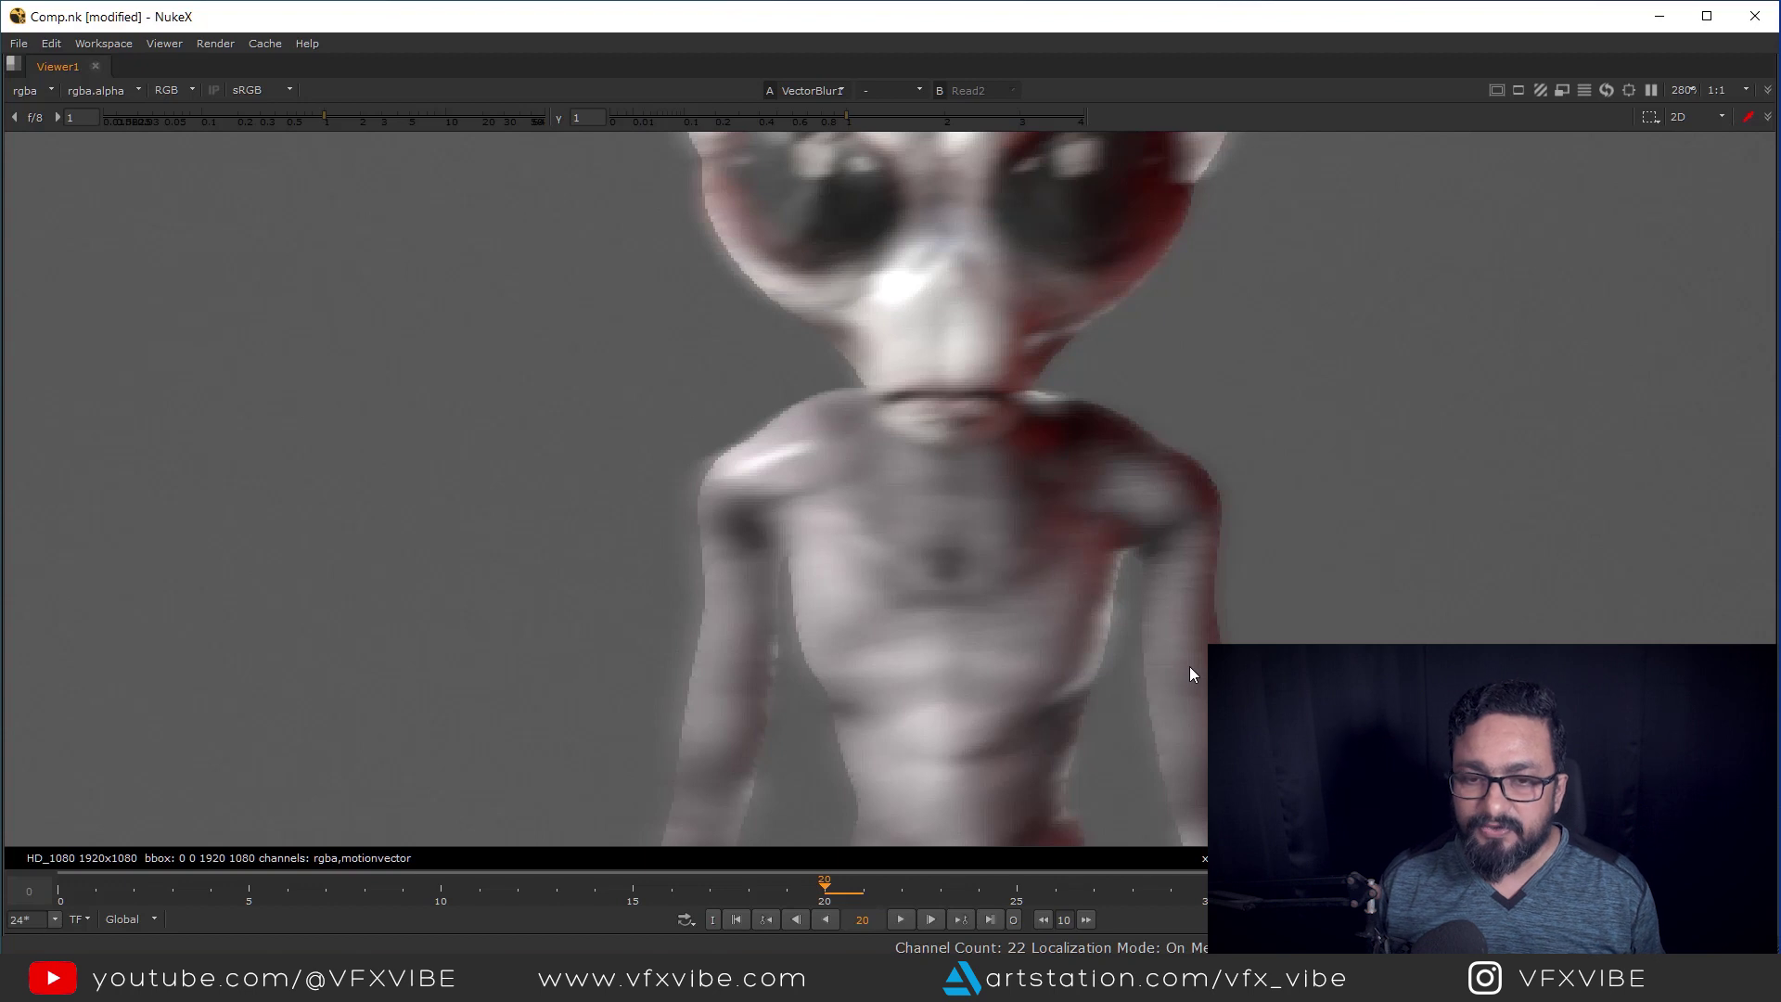
key(space)
key(f)
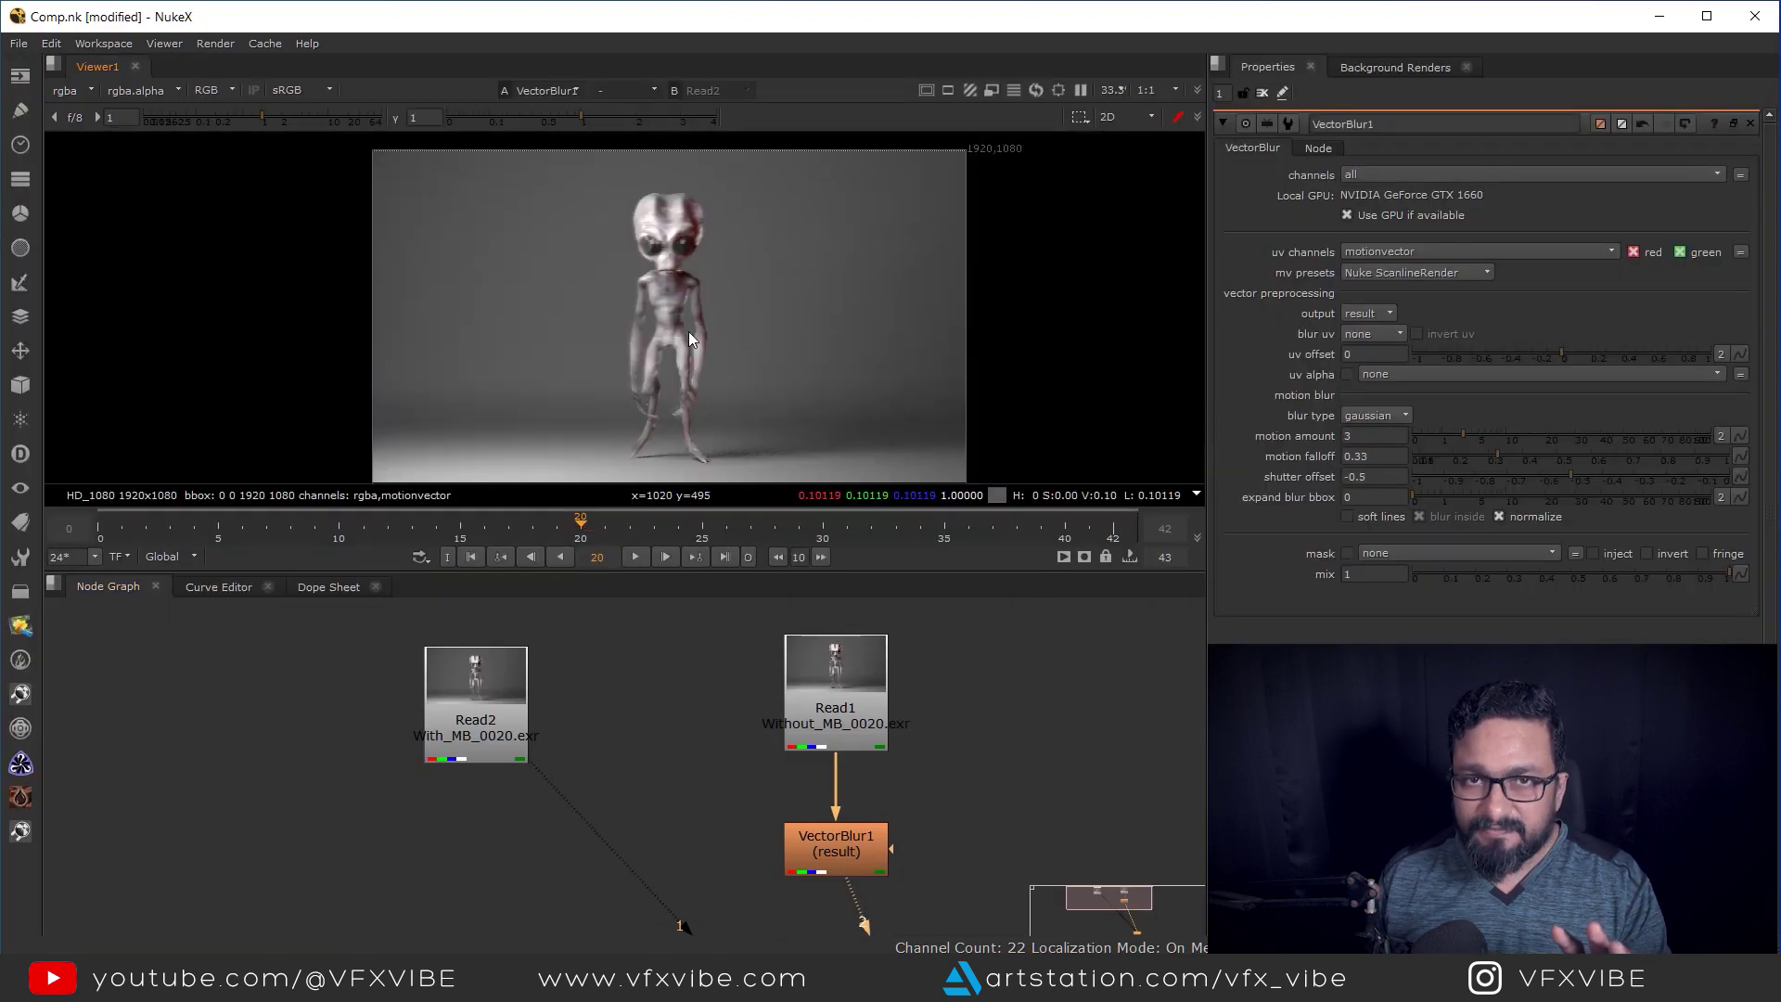
Set VectorBlur1's mv presets to Arnold while viewing the alien's torso.
scroll(672, 280, up, 3)
scroll(776, 377, up, 5)
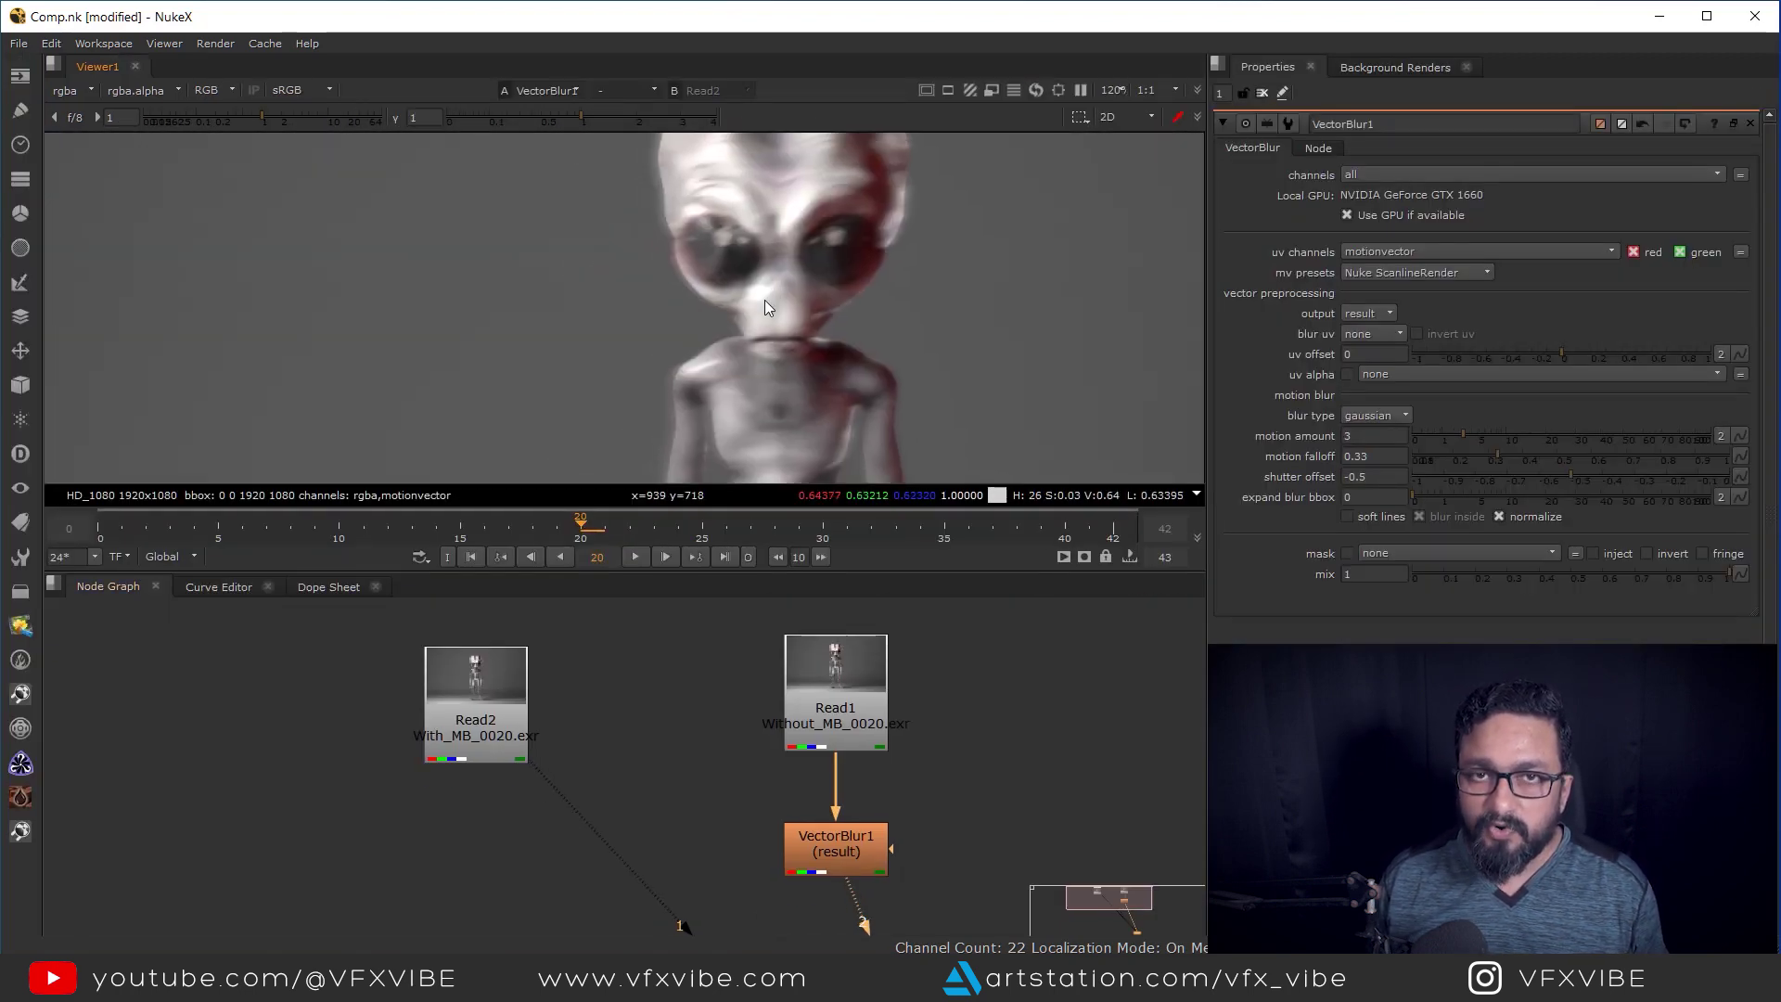
middle_drag(893, 342, 907, 208)
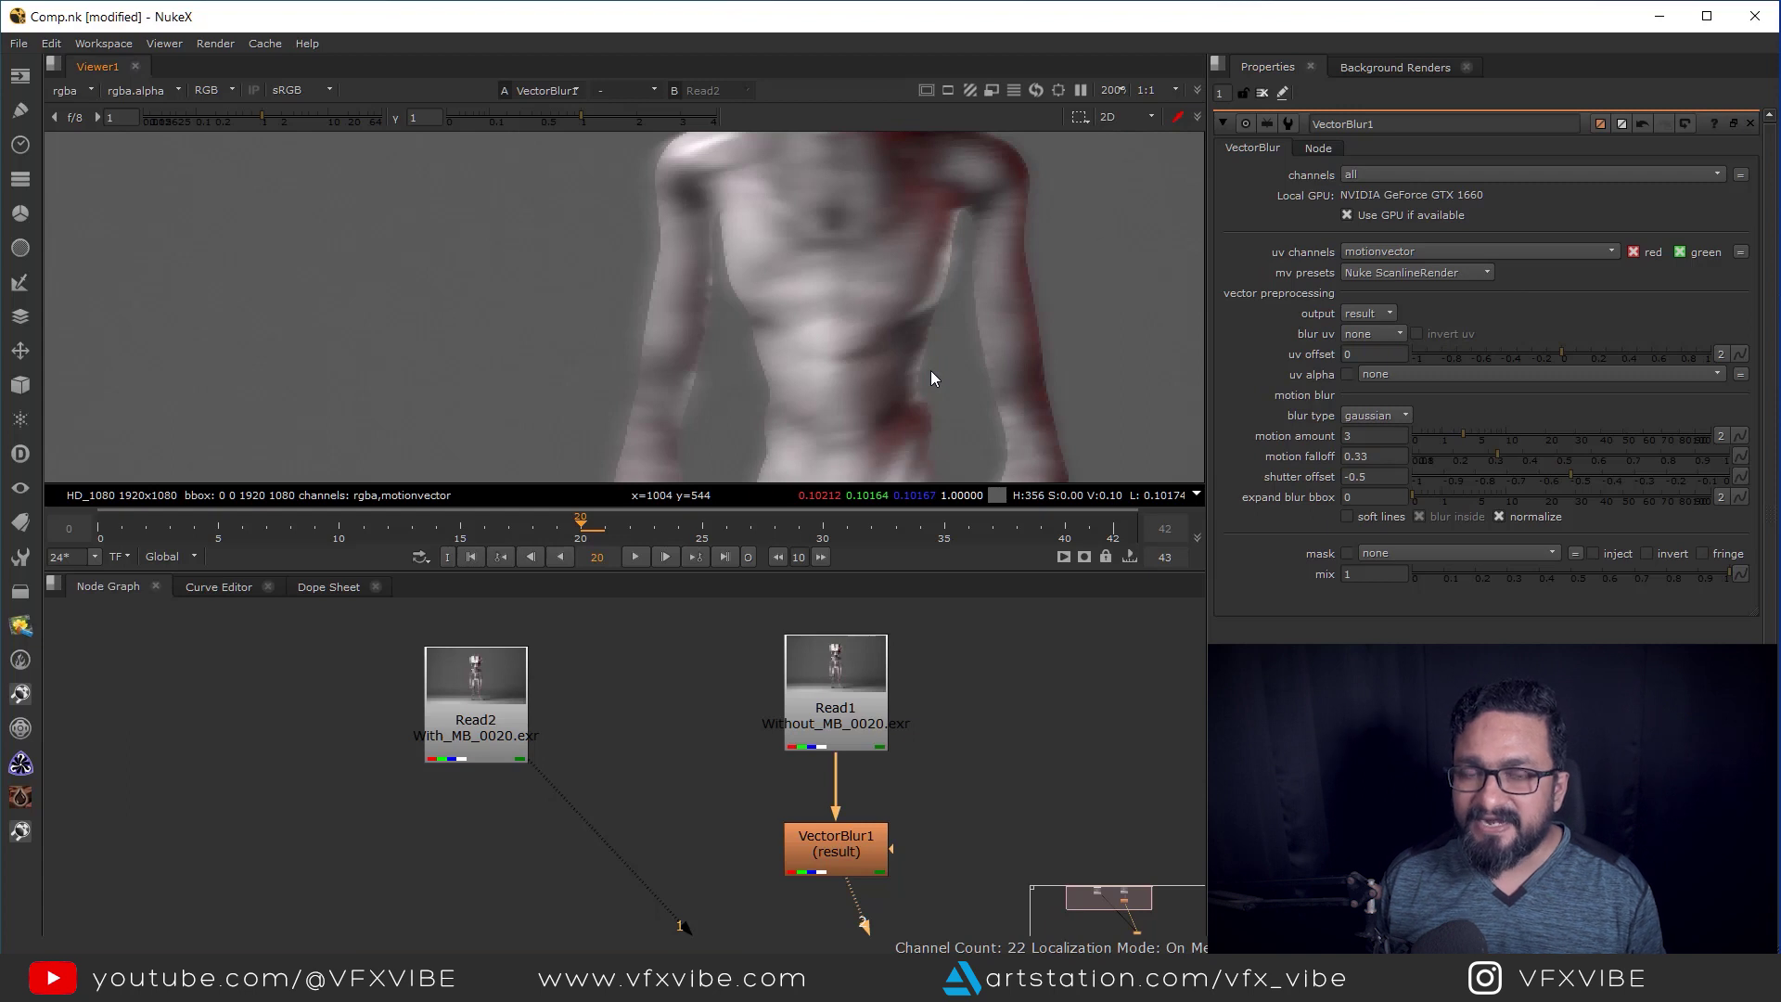
click(1379, 276)
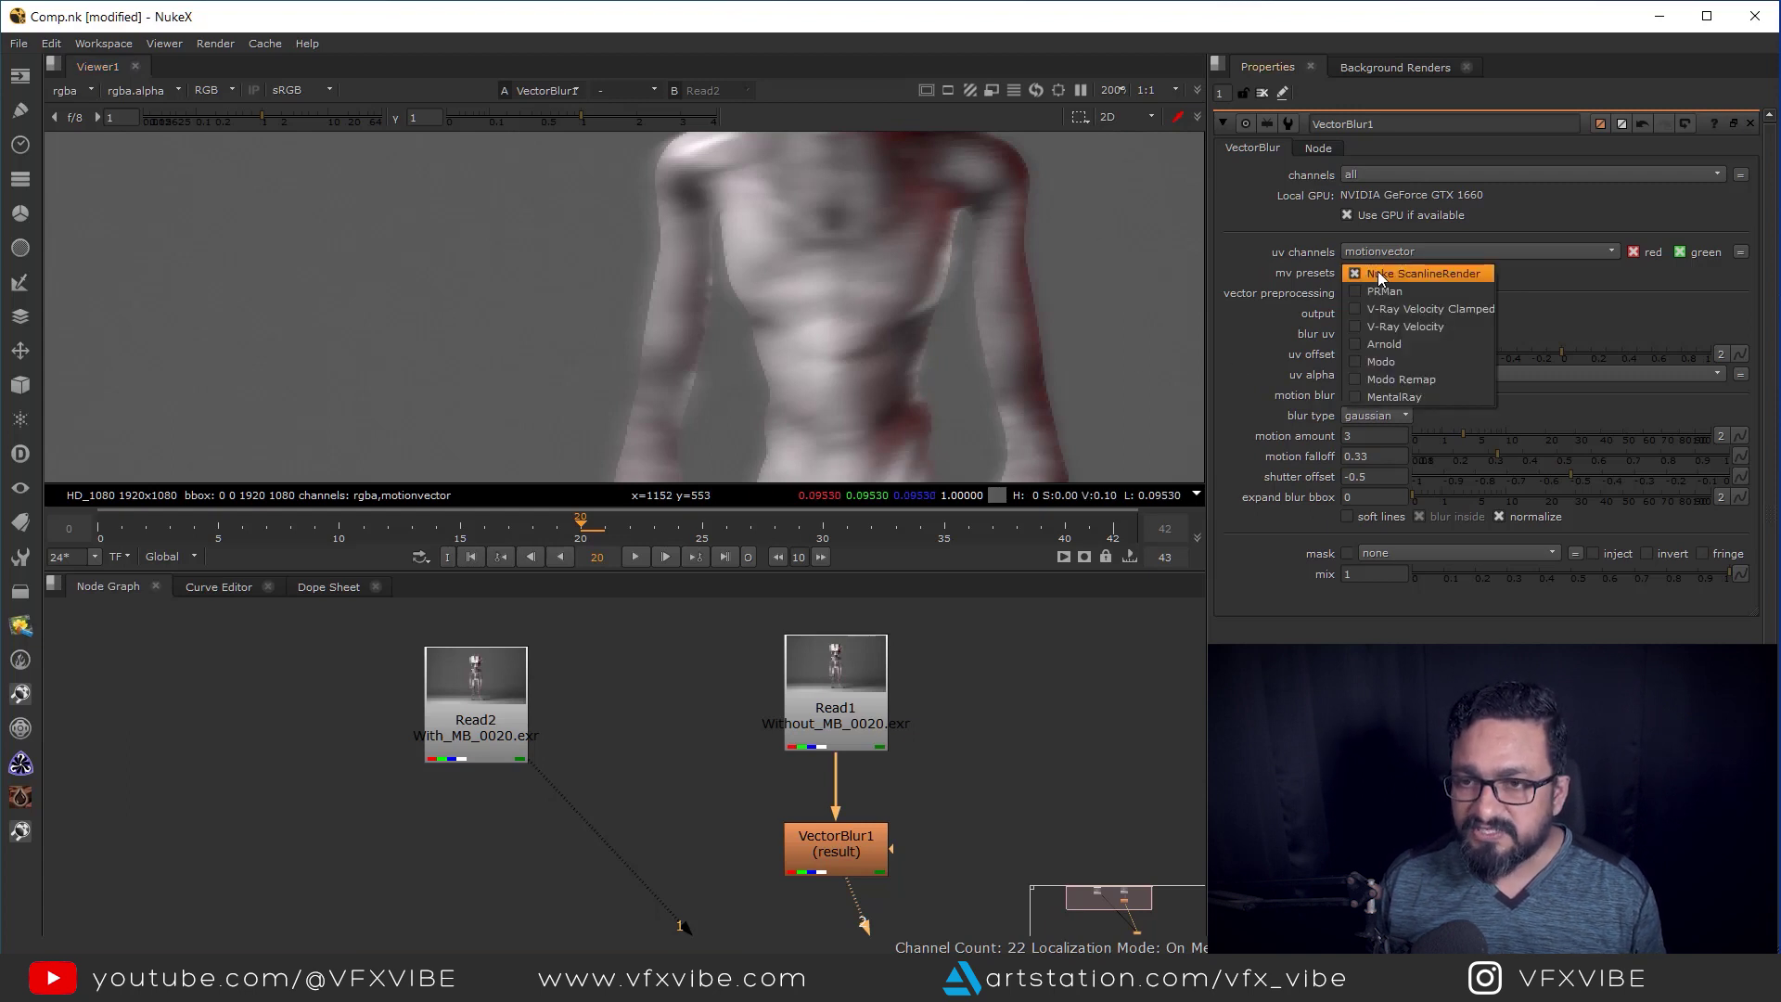
click(1394, 344)
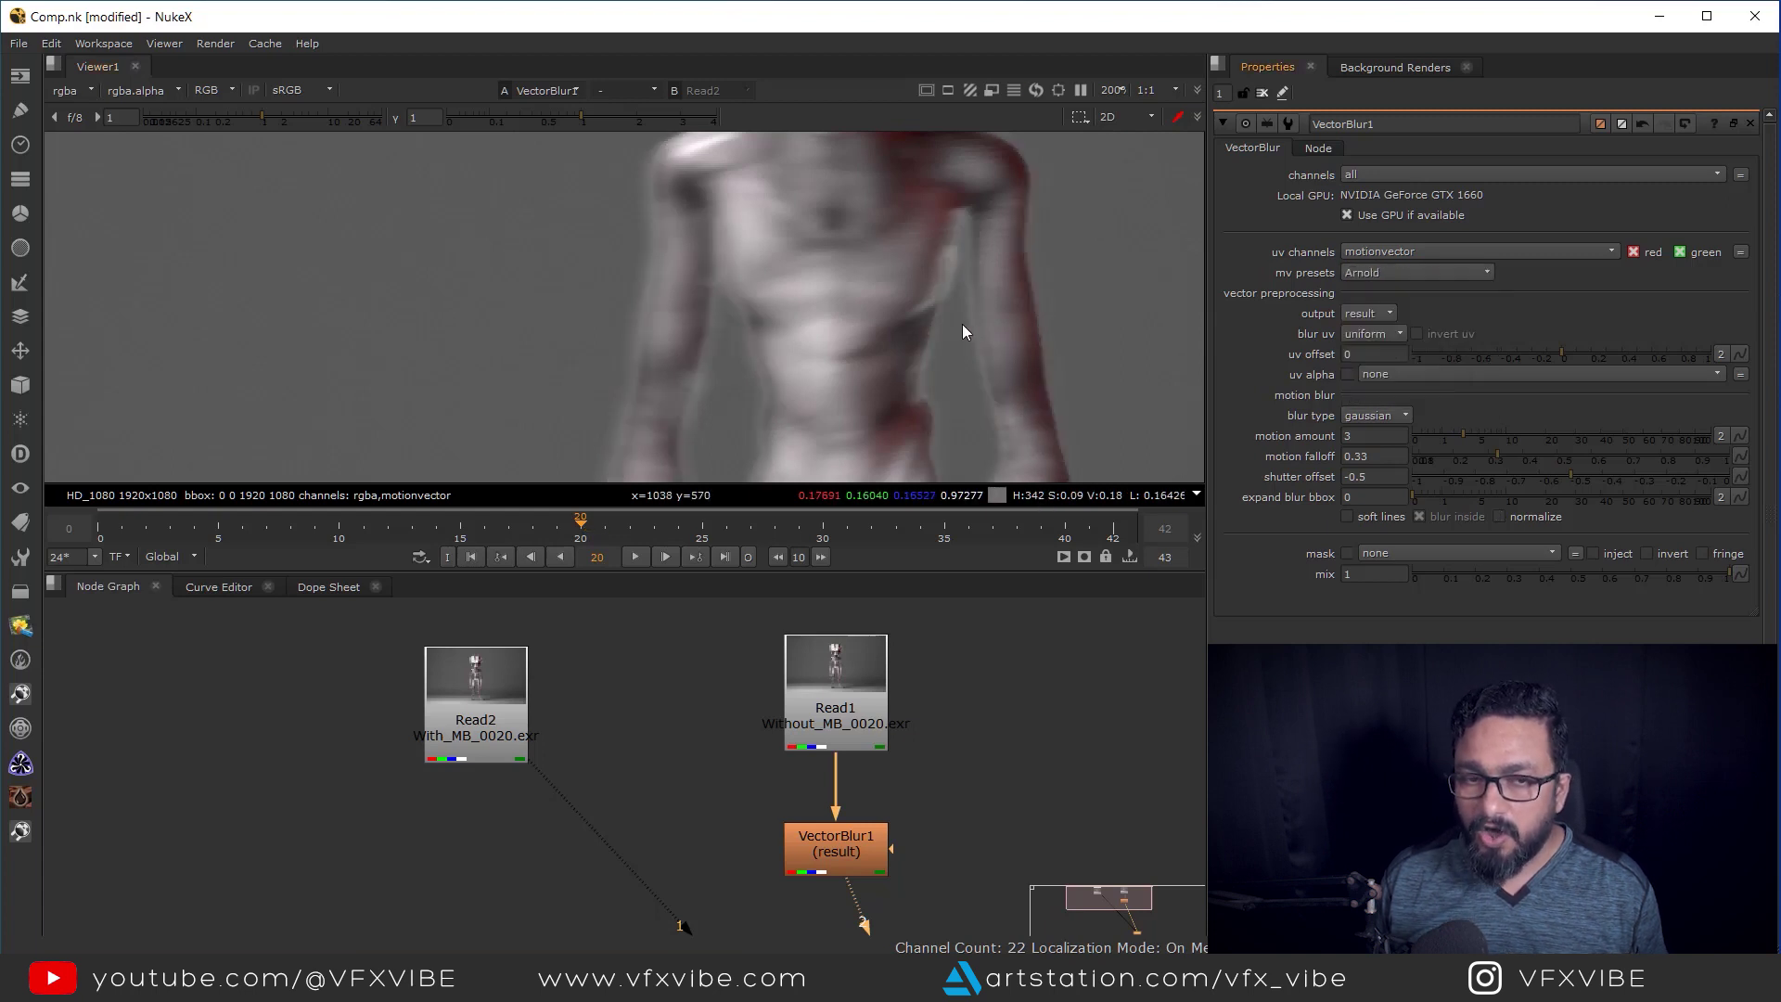
Inspect the alien's head and eyes, then move VectorBlur1 down away from Read1.
middle_drag(961, 324, 916, 478)
middle_drag(914, 401, 910, 481)
middle_drag(918, 363, 921, 449)
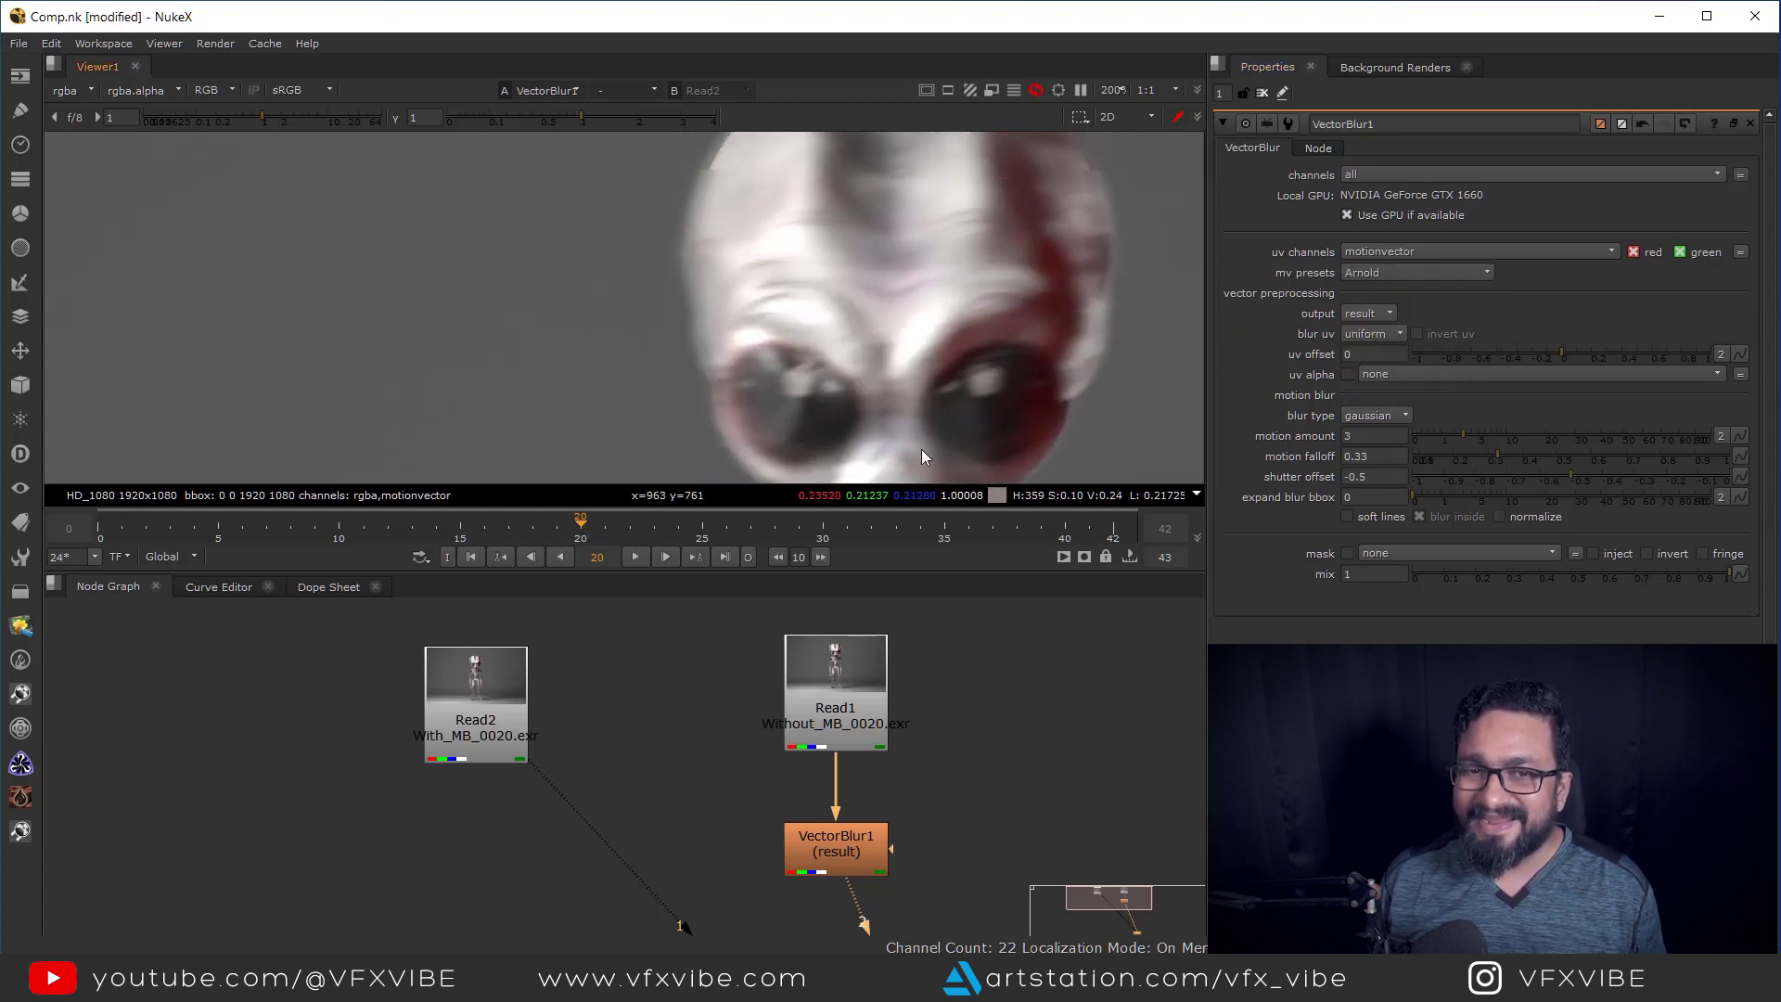
middle_drag(926, 321, 924, 276)
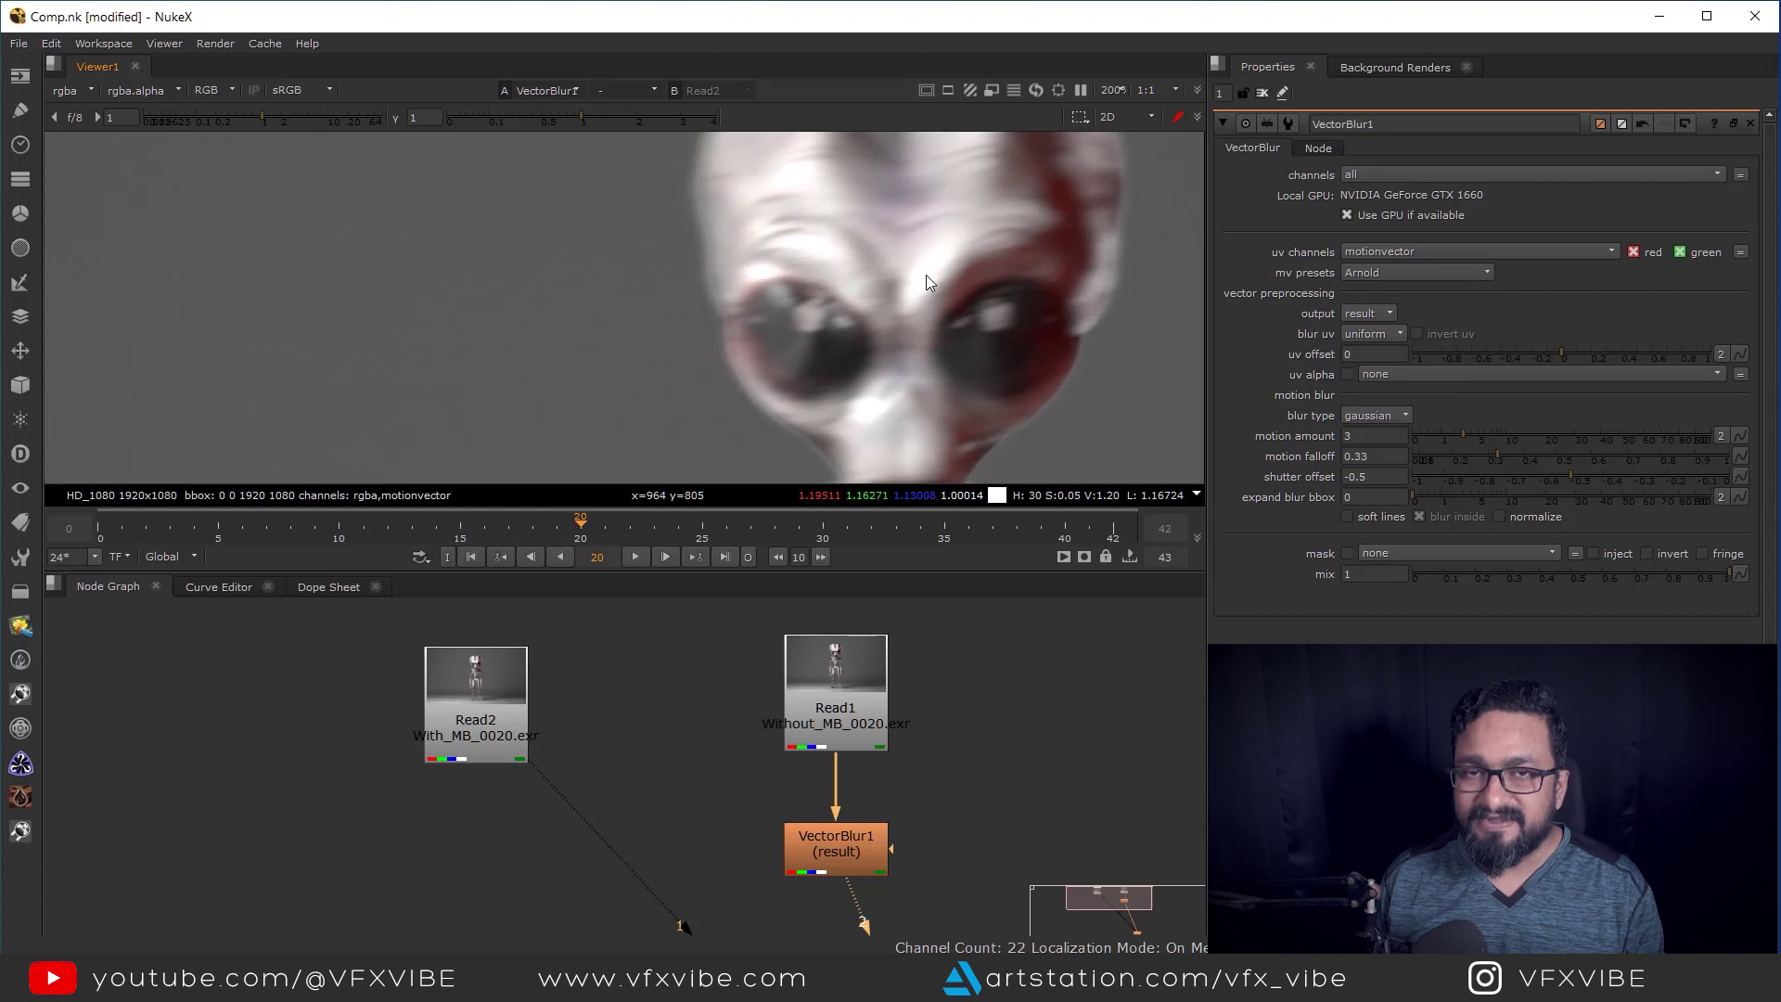
middle_drag(916, 830, 885, 768)
drag(784, 791, 784, 892)
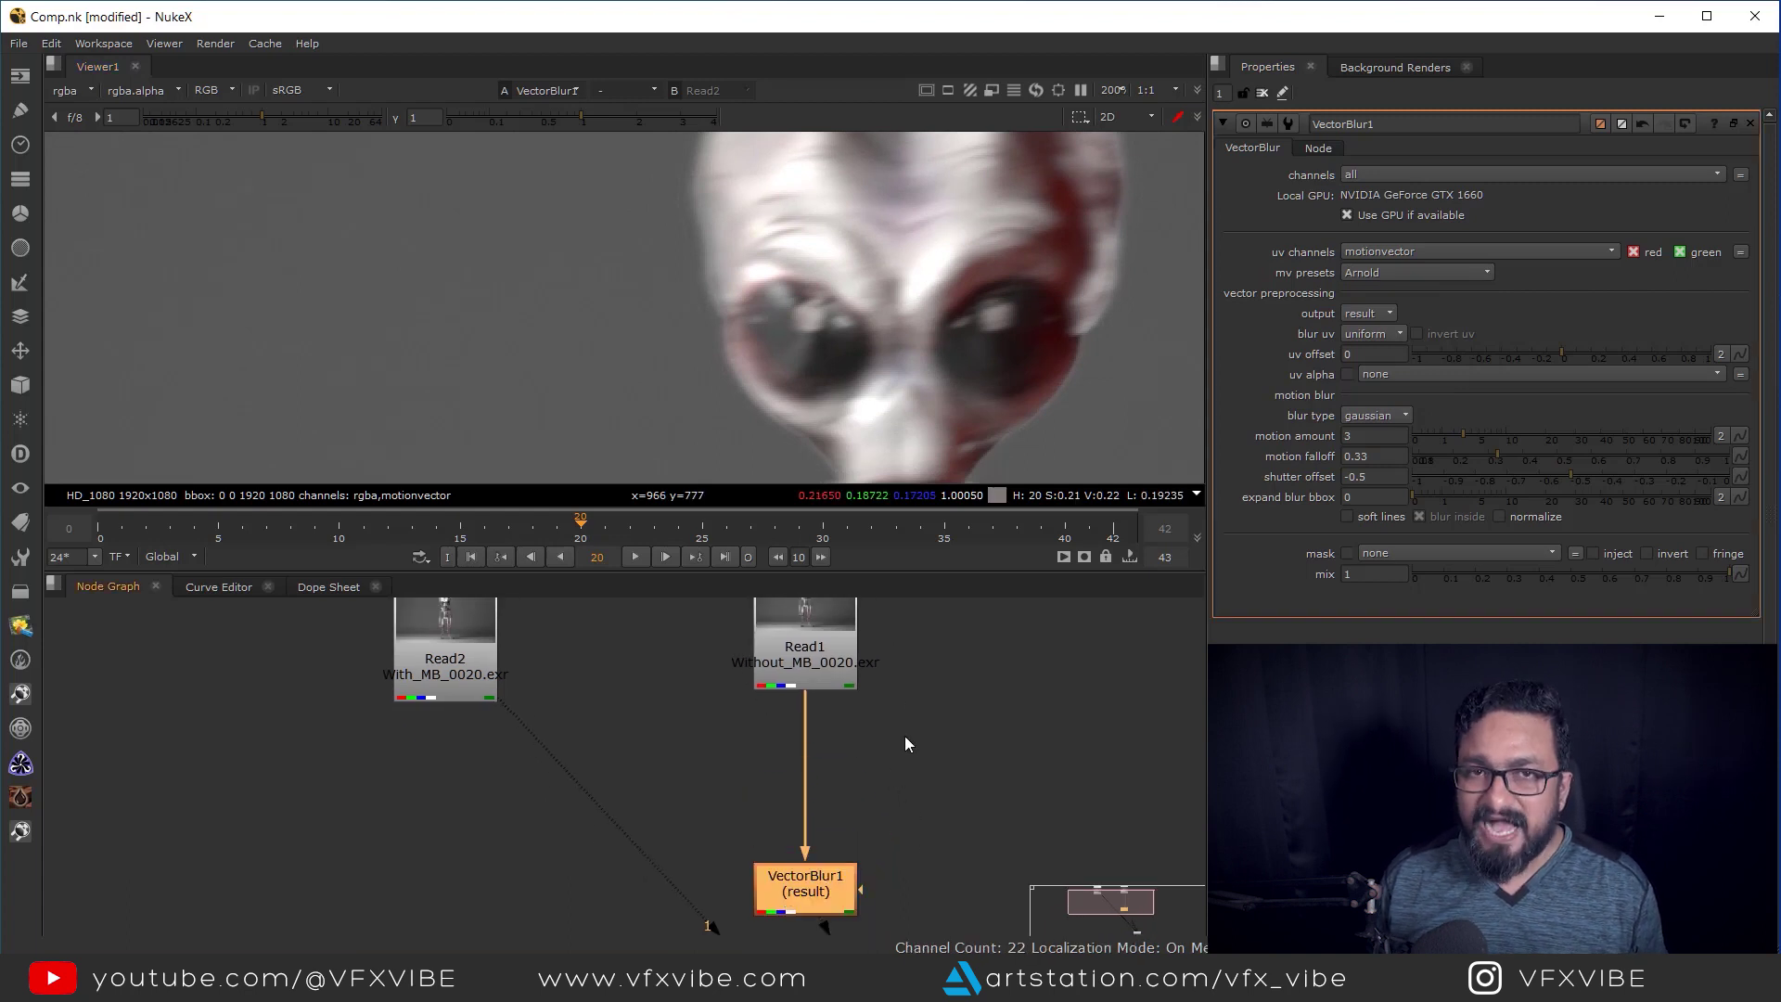
Insert a Shuffle node between Read1 and VectorBlur1.
click(950, 686)
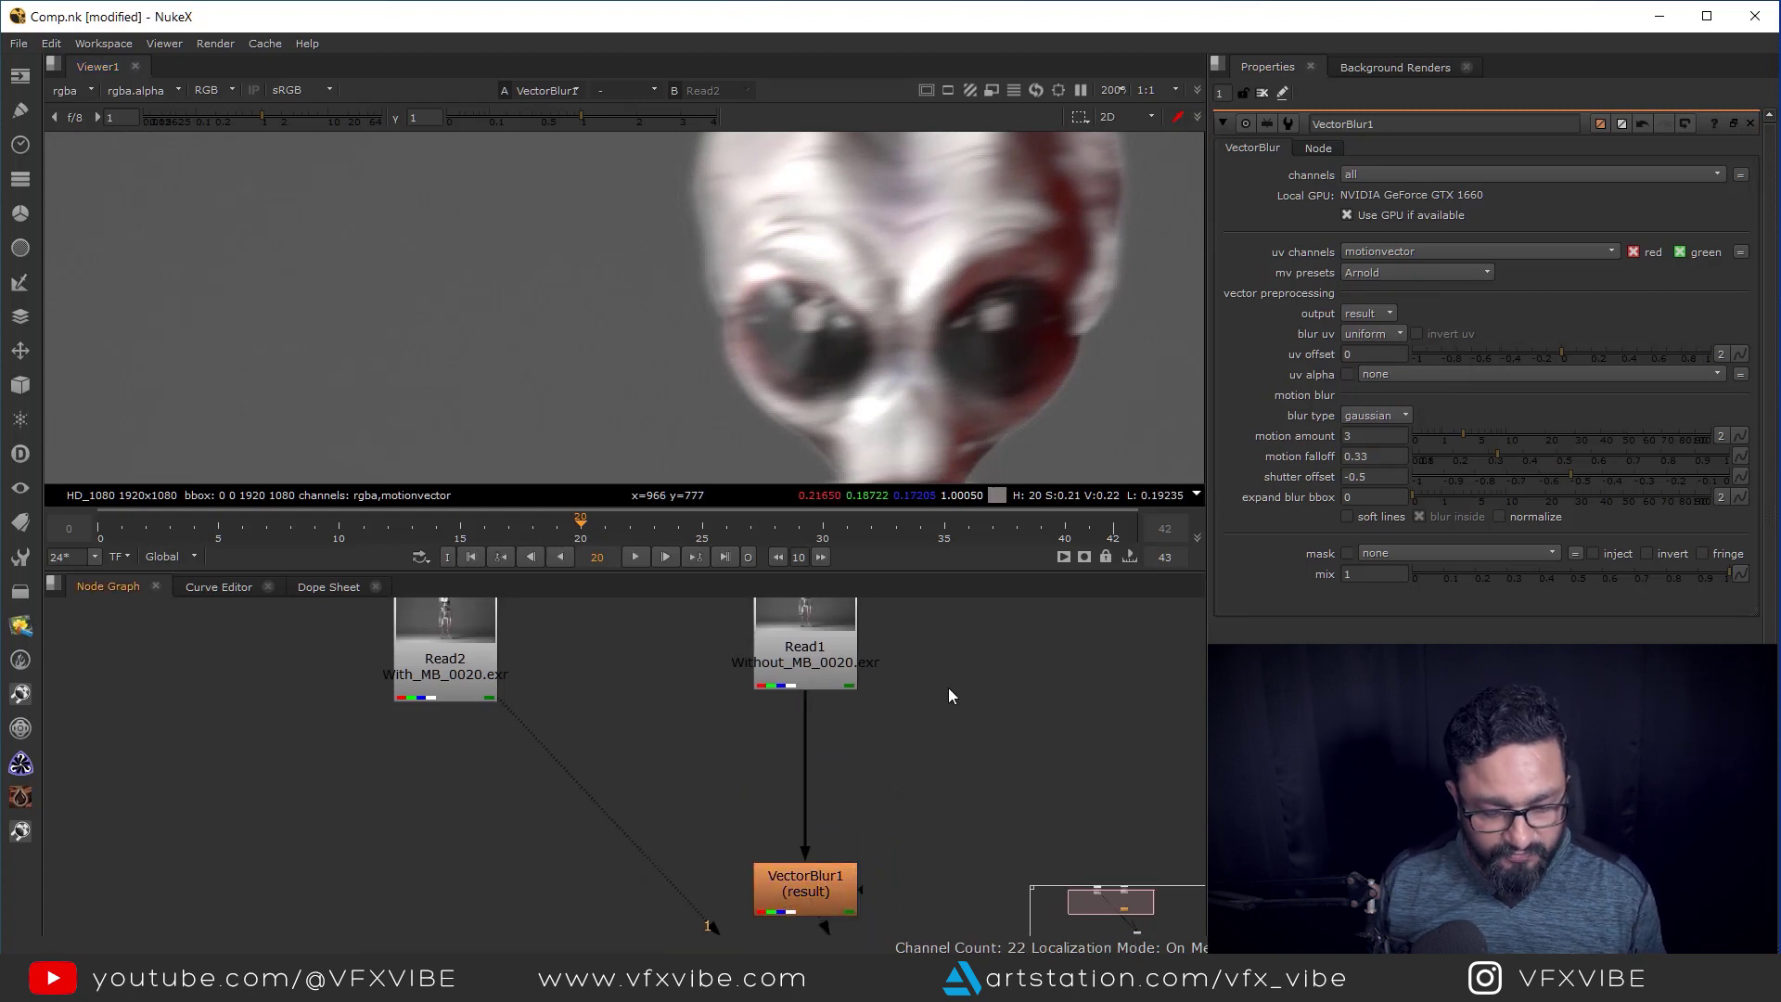
key(Tab)
text(shuffle)
key(Return)
click(832, 765)
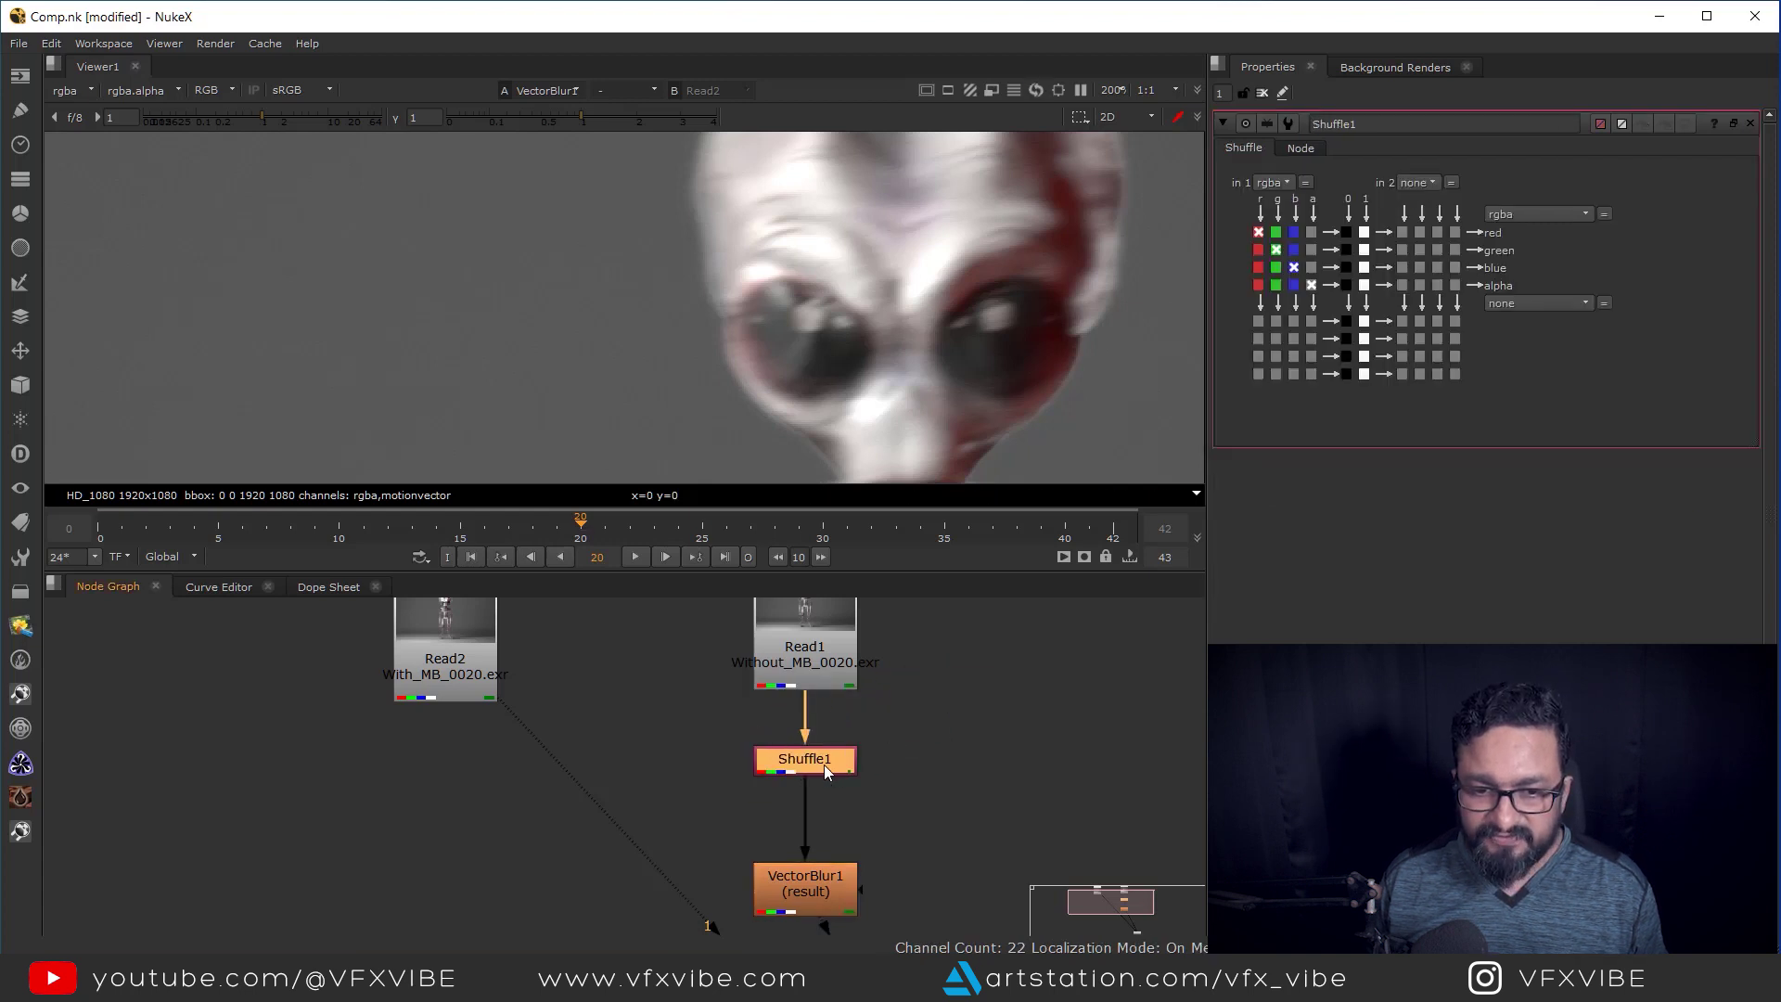
click(824, 764)
Set Shuffle1's input to motionvector and output to a new layer named motion.
click(1271, 182)
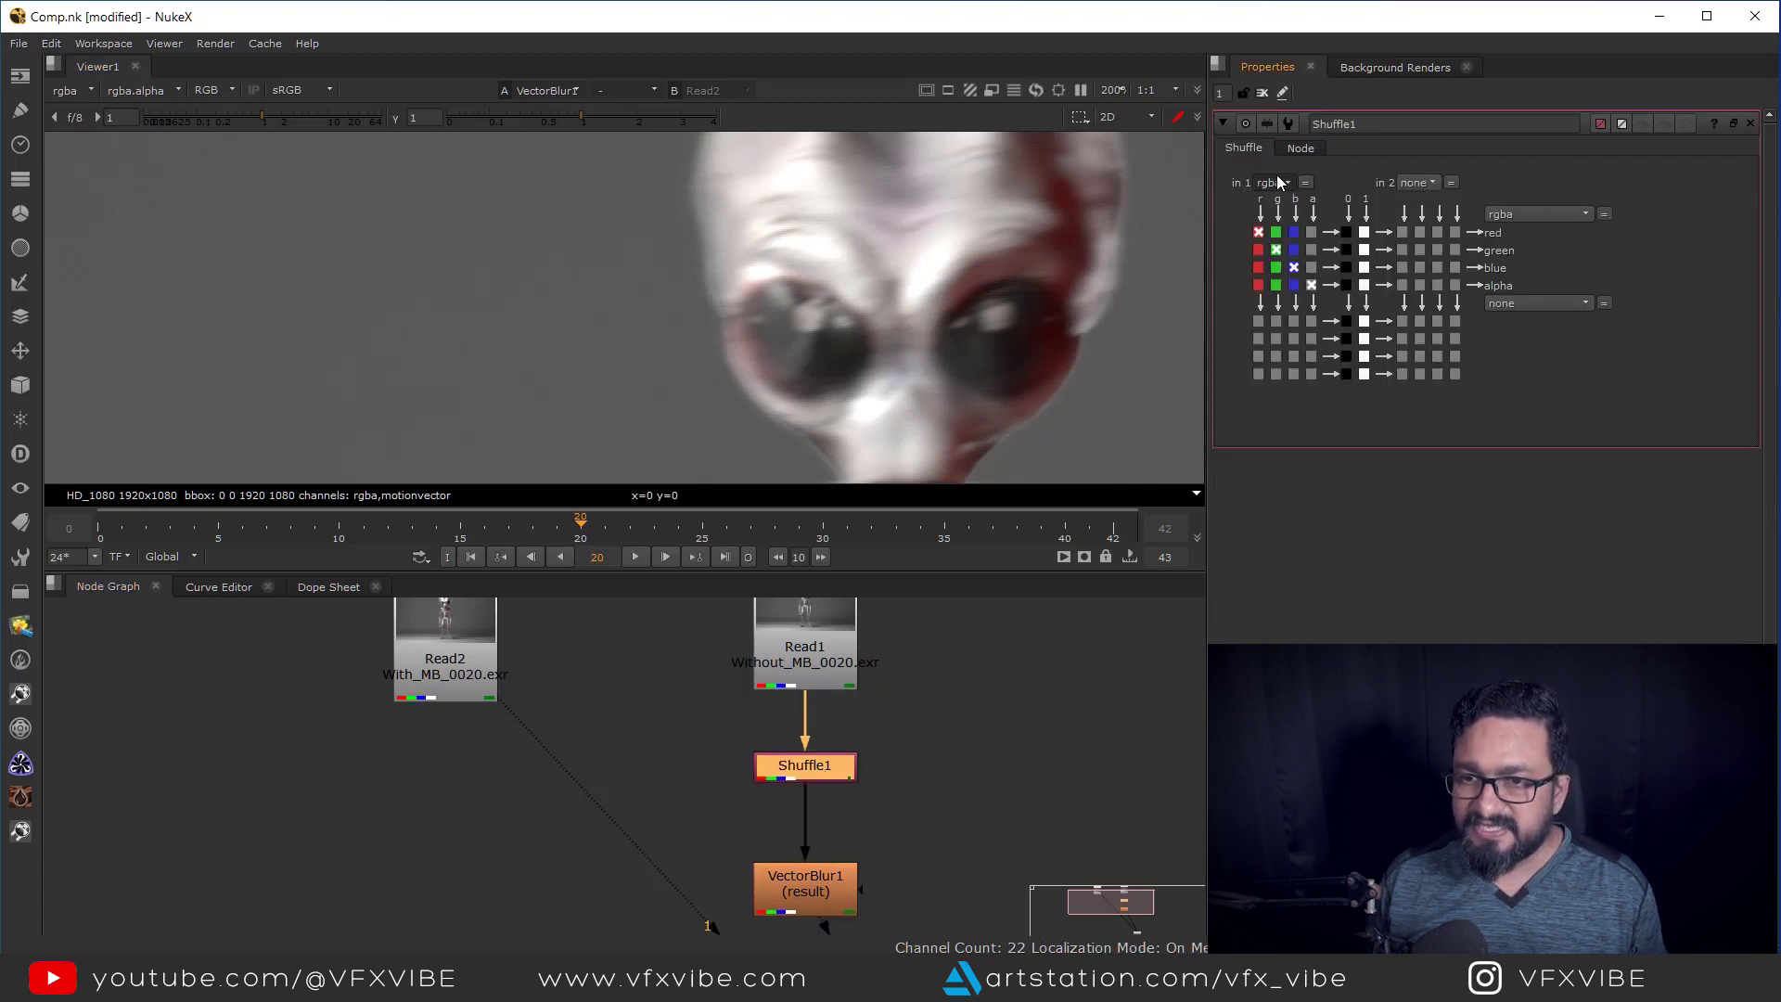
click(1281, 232)
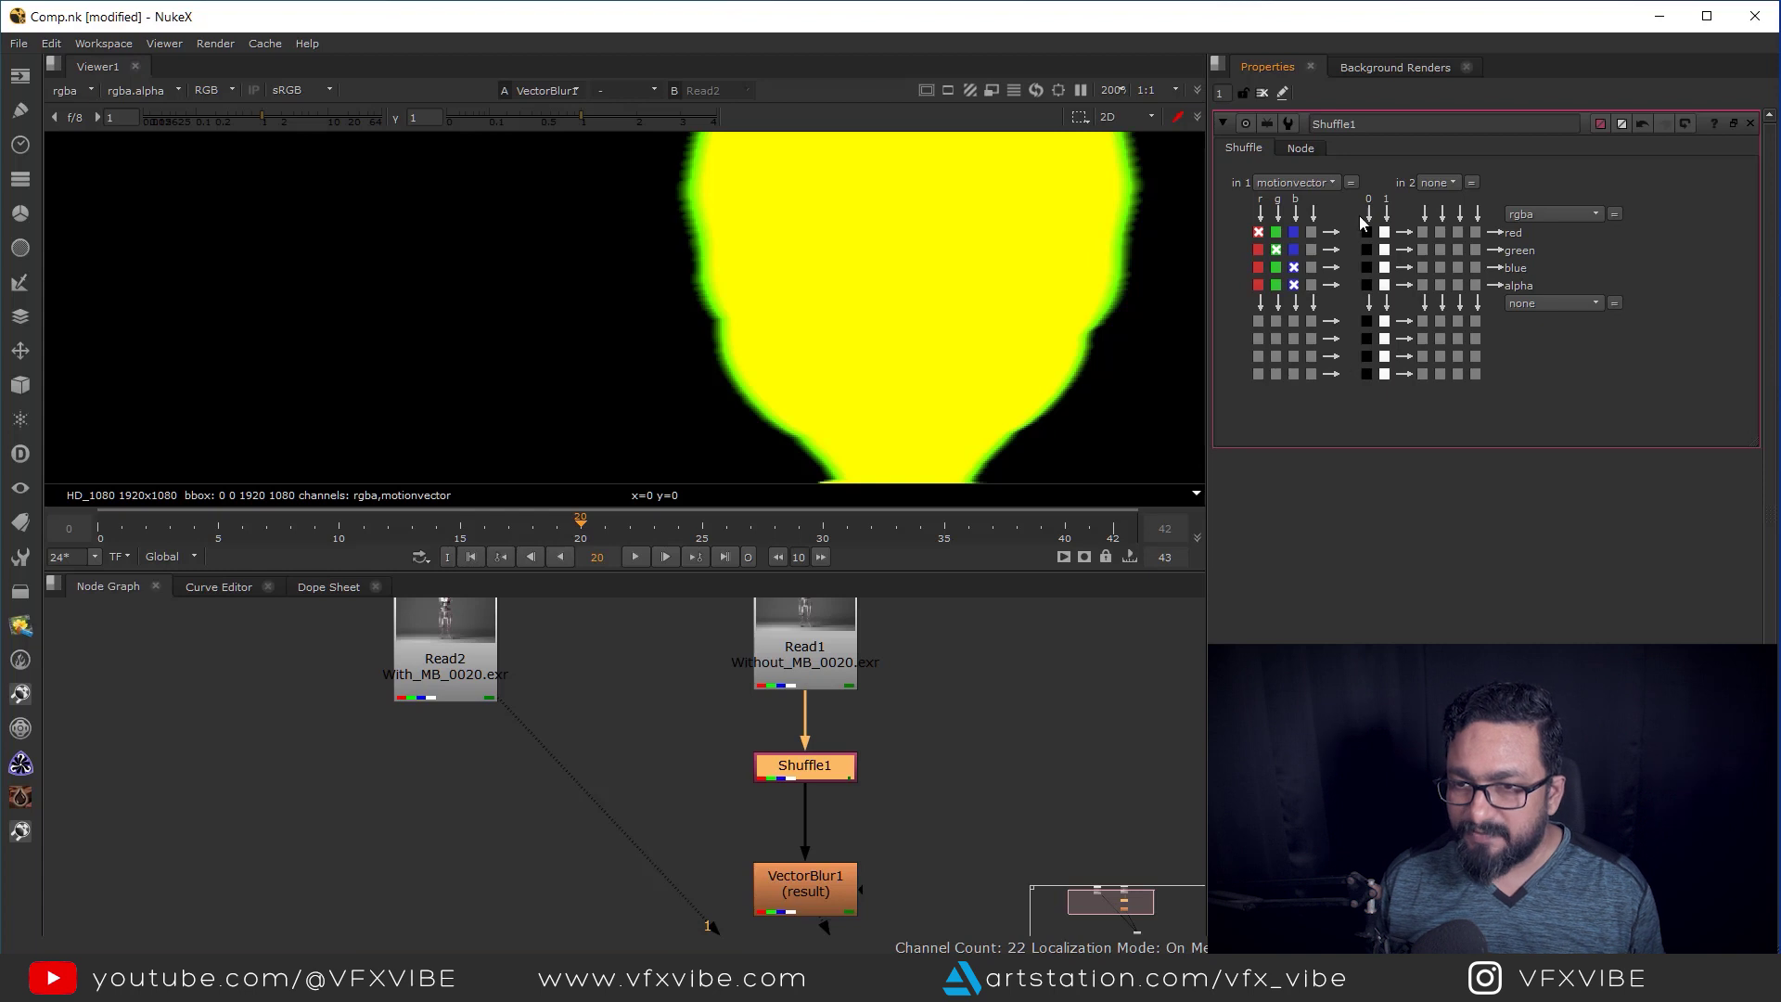
click(1598, 214)
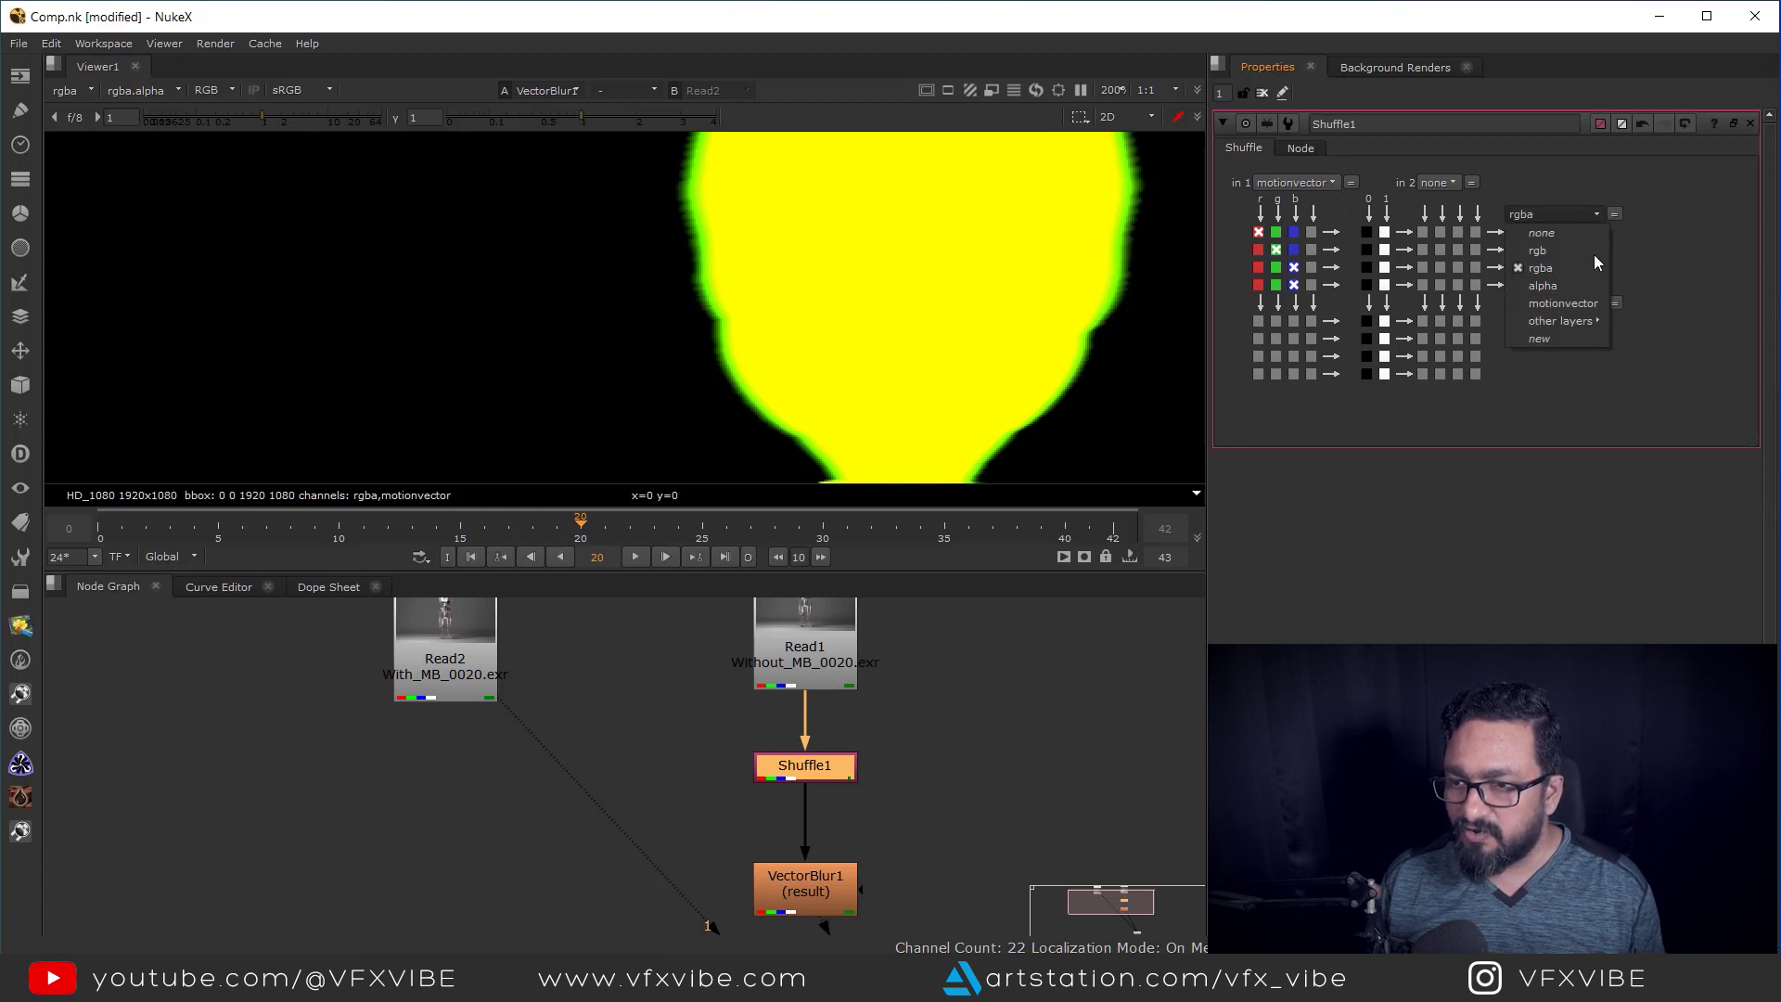
click(1560, 337)
text(motion)
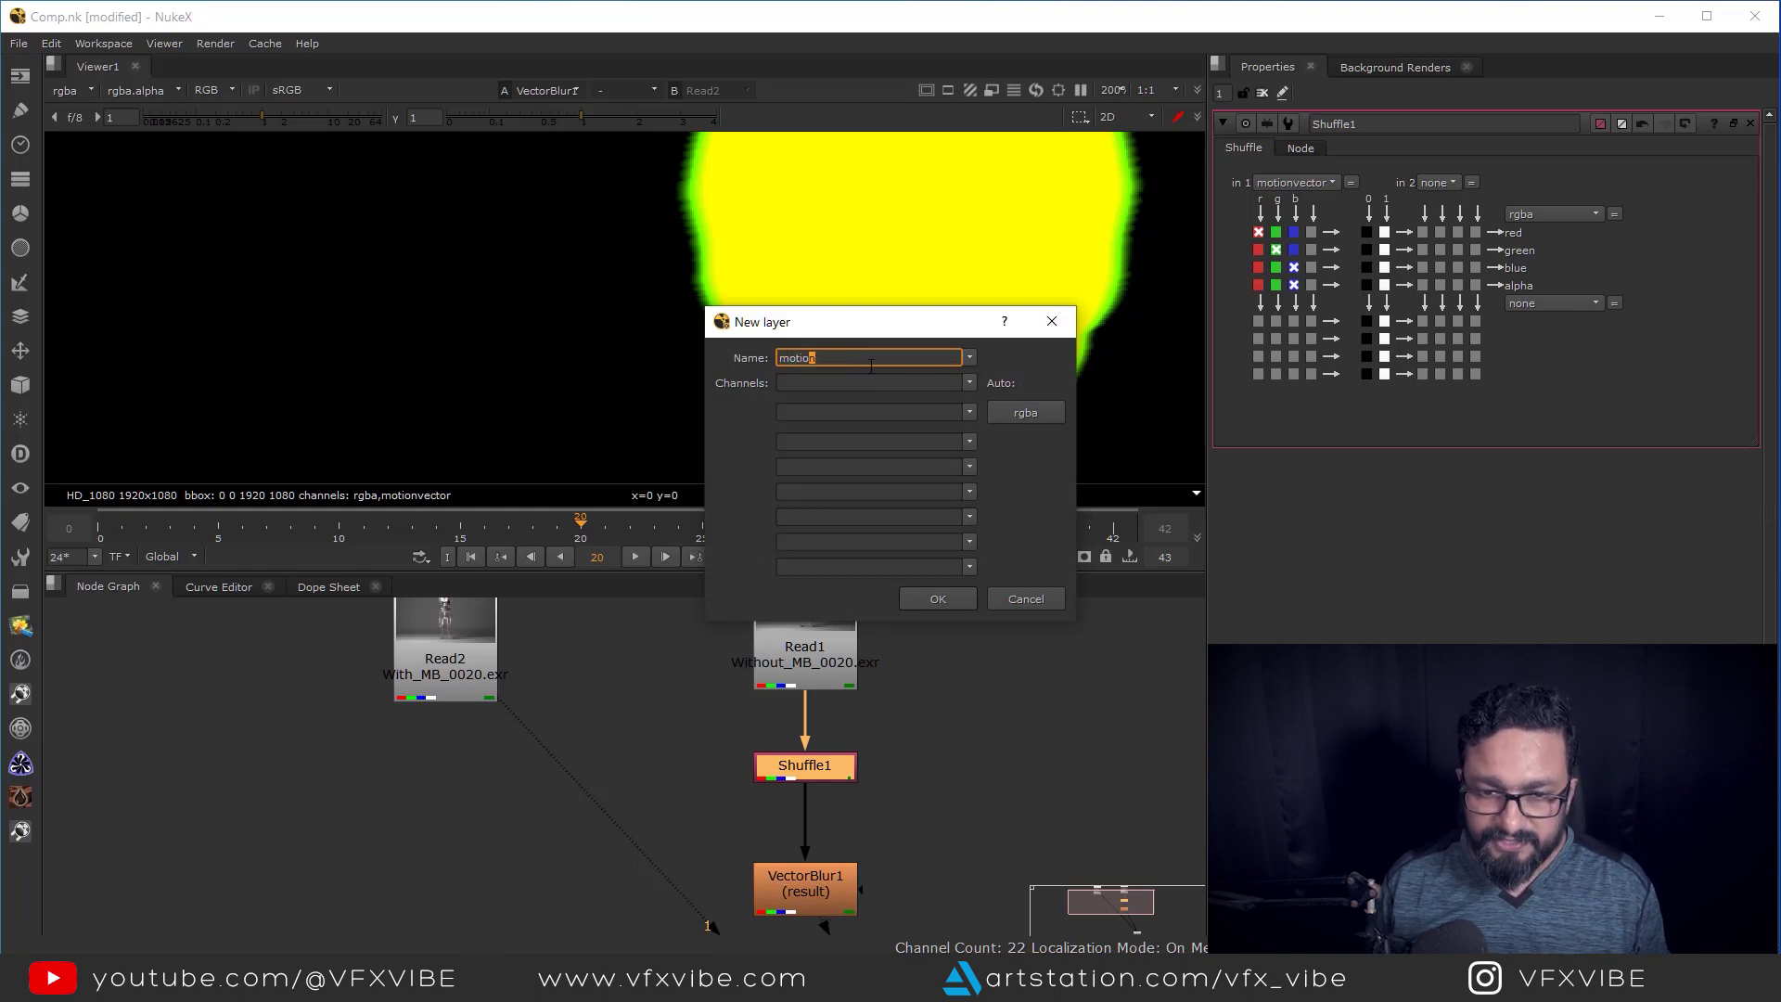
click(846, 383)
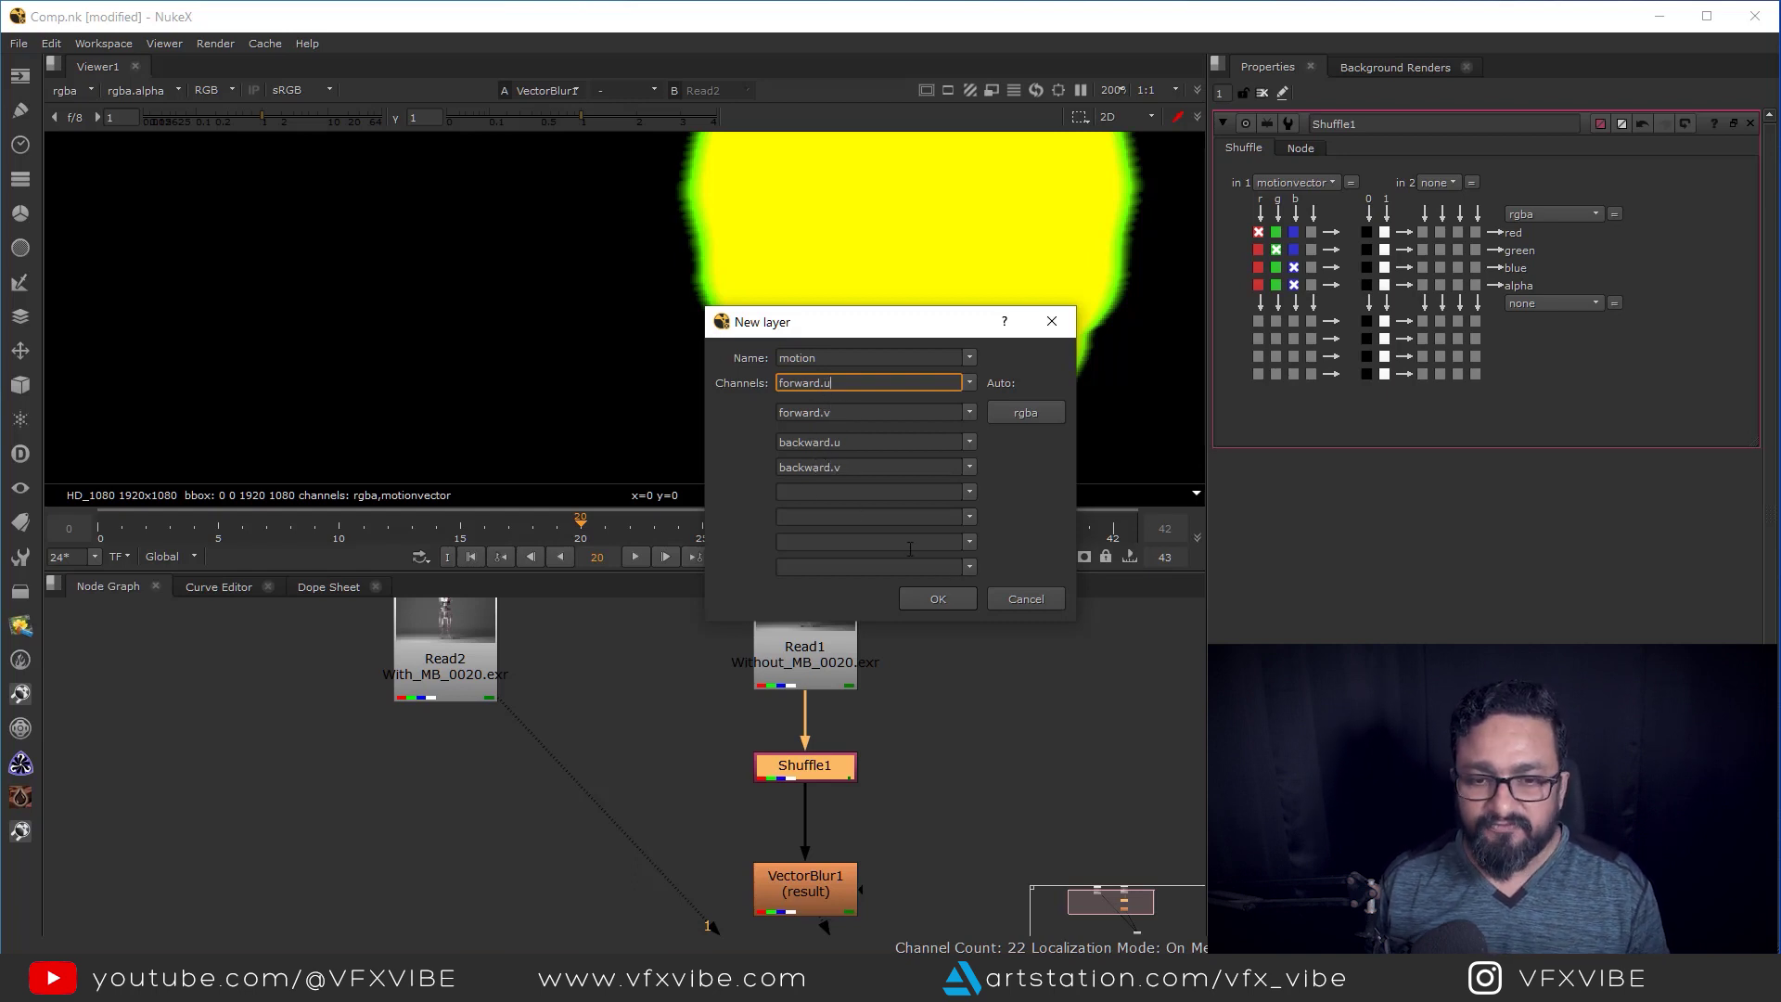
click(938, 598)
Open VectorBlur1's settings, view its output, and set its uv channels to the motion layer.
key(f)
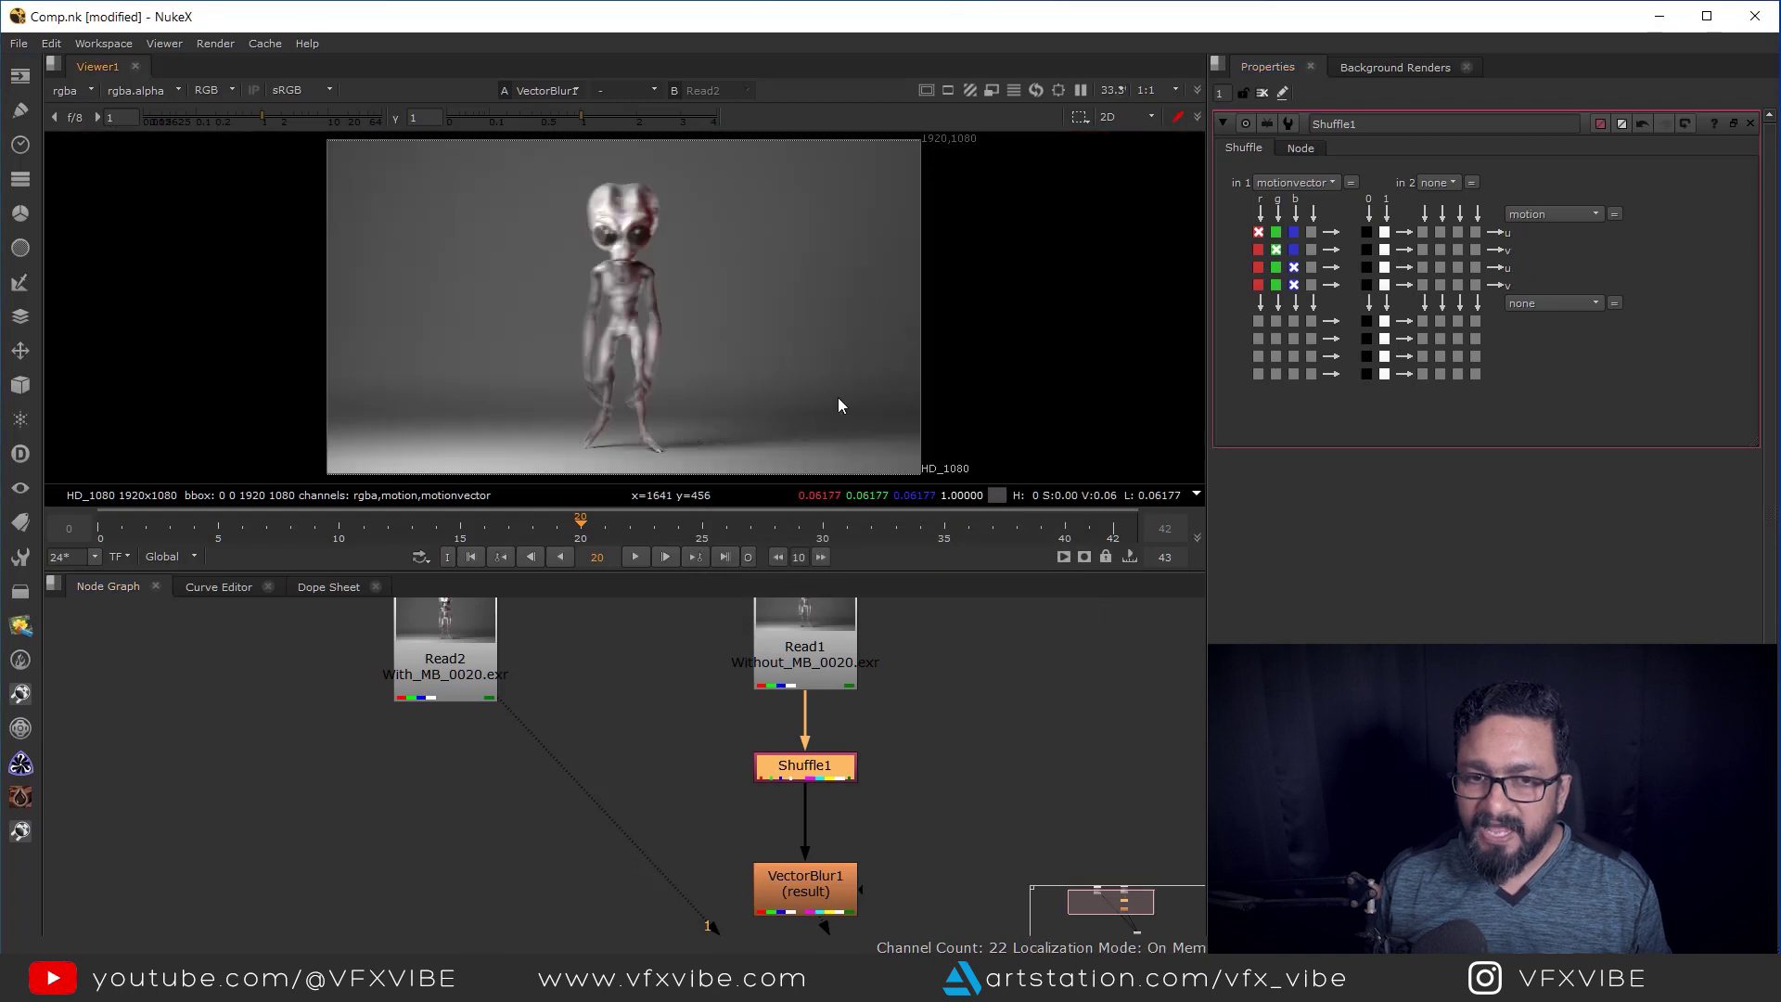
middle_drag(929, 815, 887, 686)
double_click(759, 772)
key(1)
middle_drag(674, 341, 802, 378)
scroll(753, 292, up, 8)
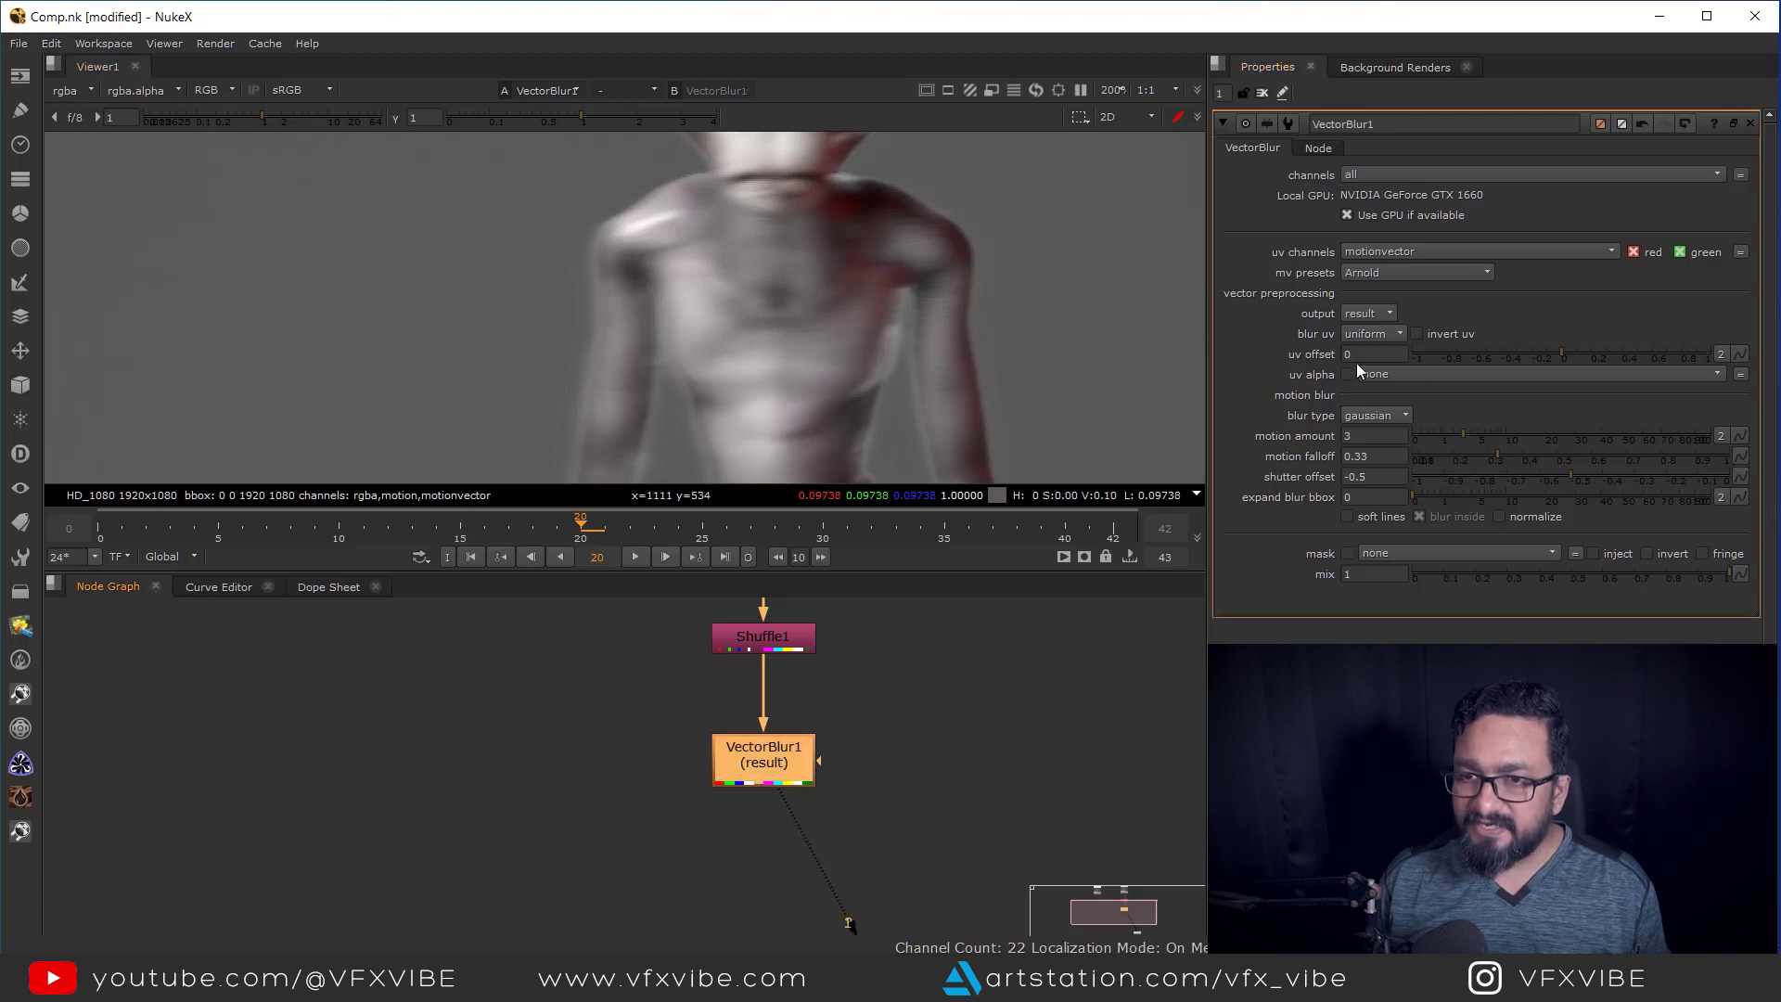
click(1362, 253)
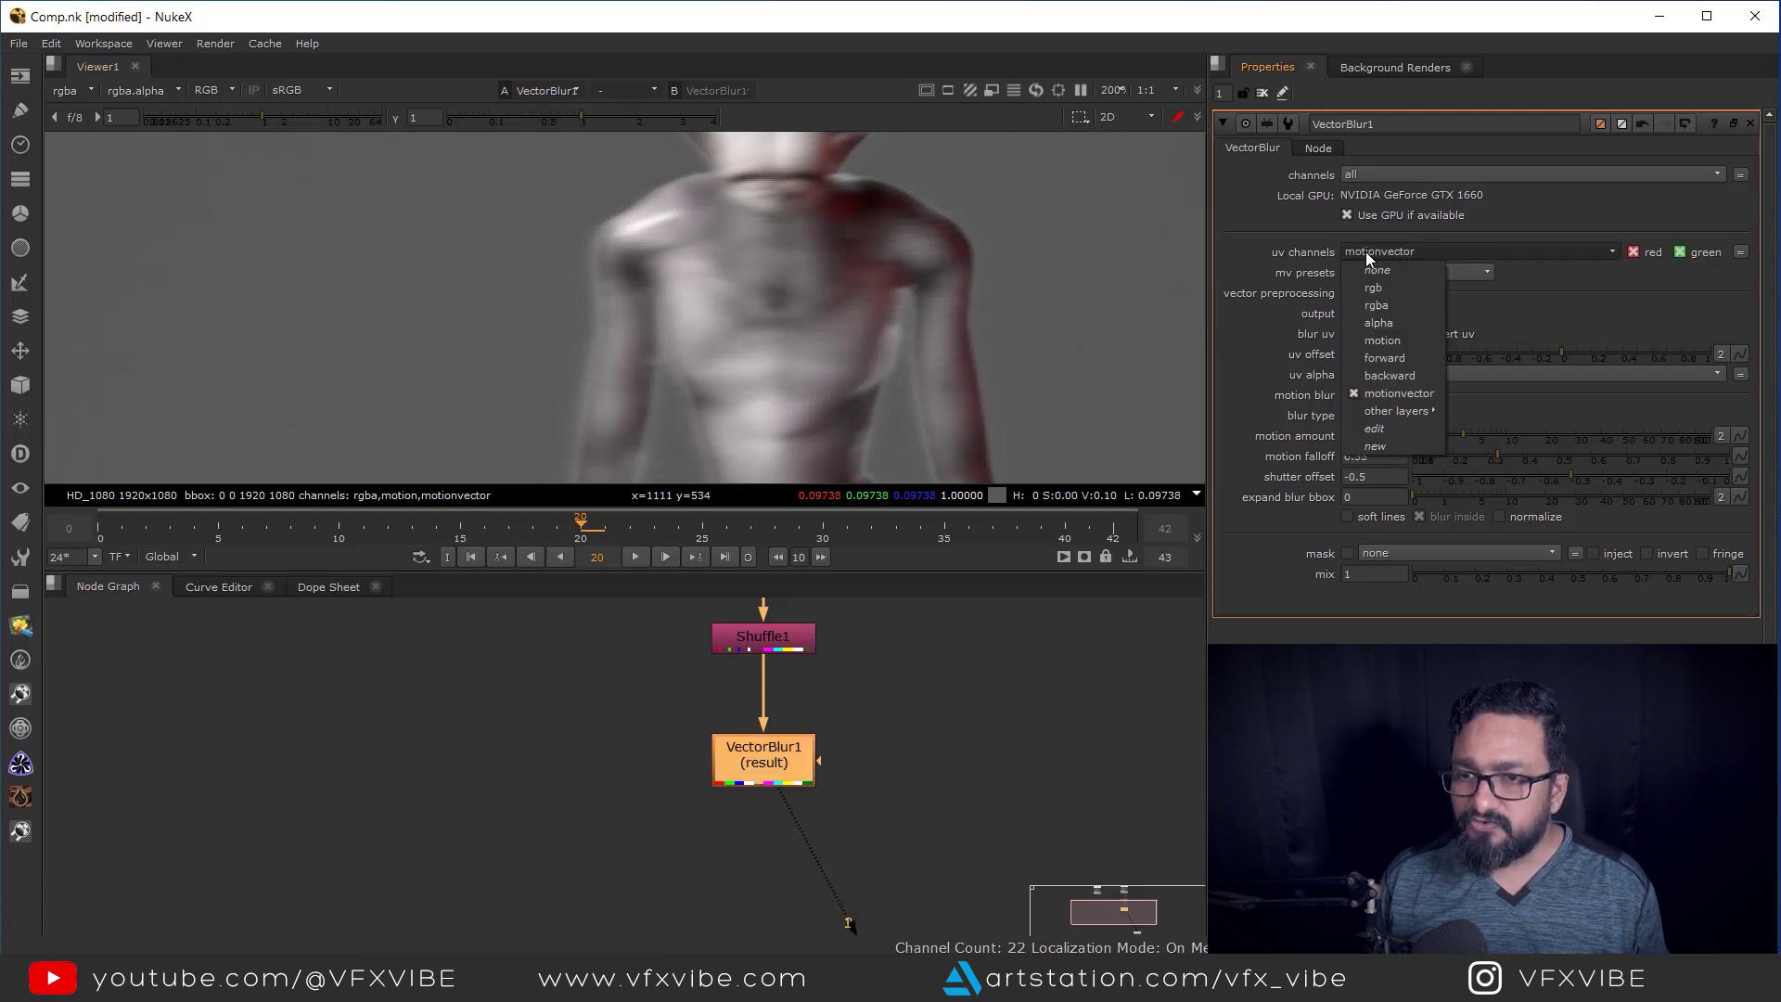
click(1388, 341)
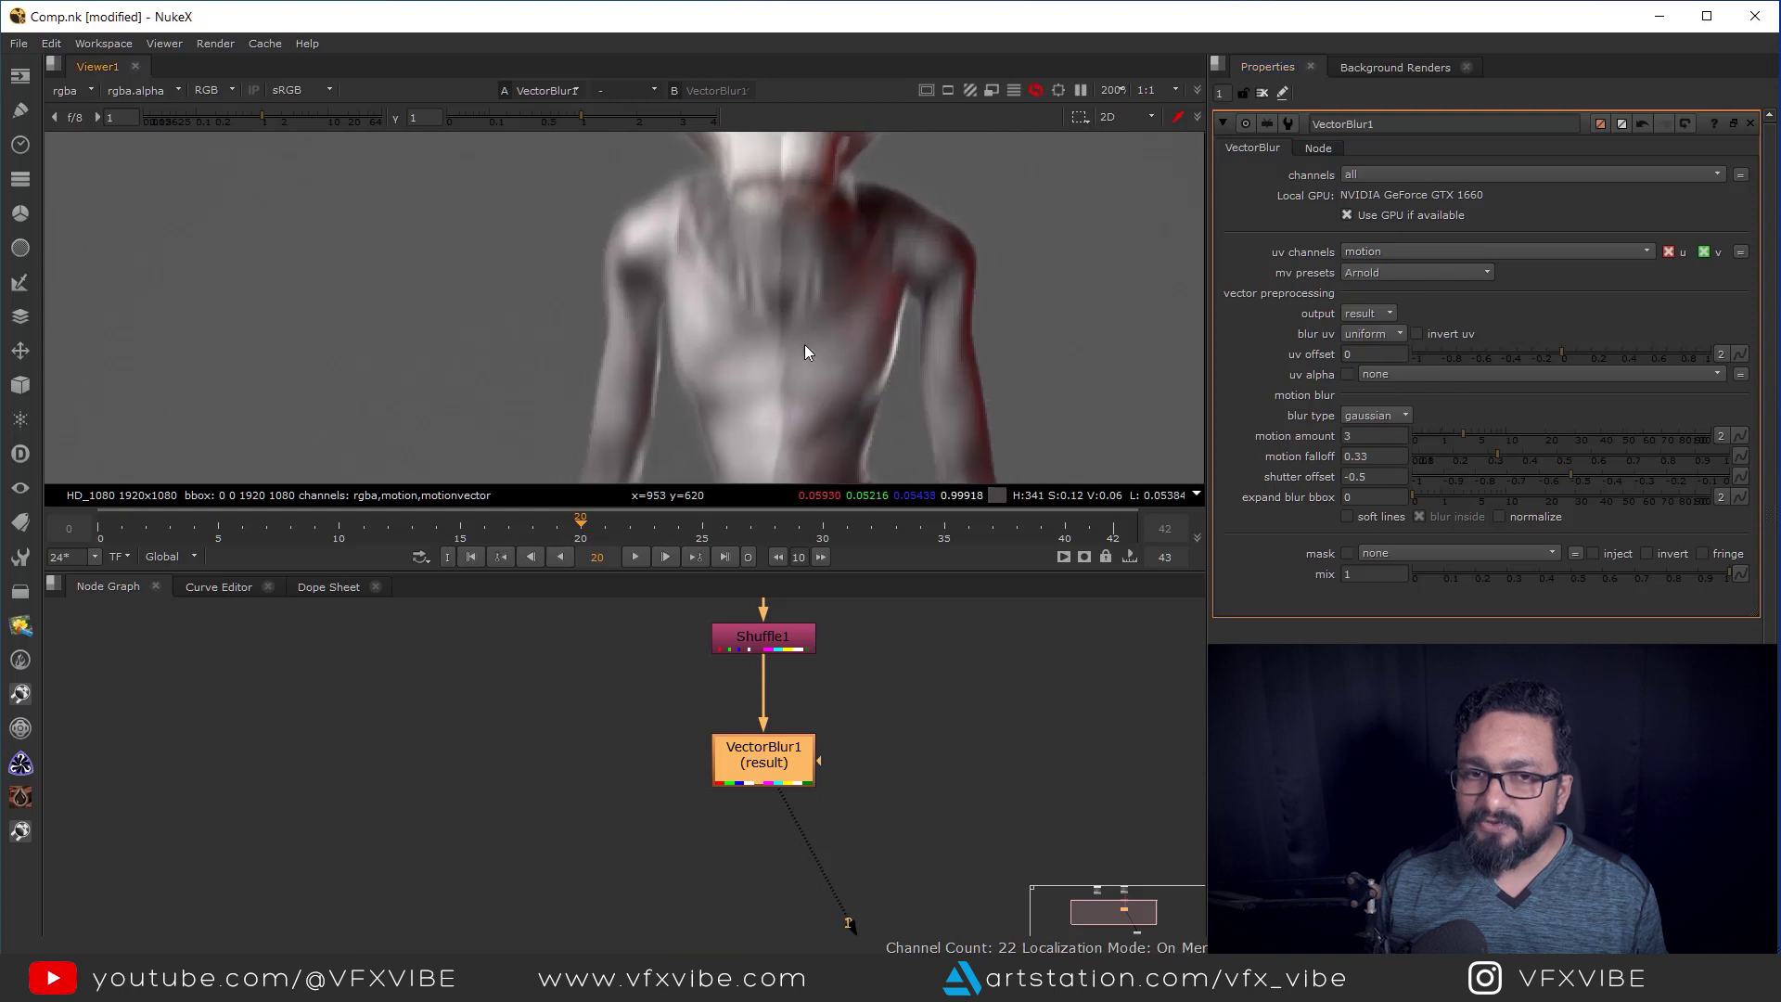
Lower VectorBlur1's motion amount from 3 to 2 while watching the alien's chest.
middle_drag(828, 410, 830, 312)
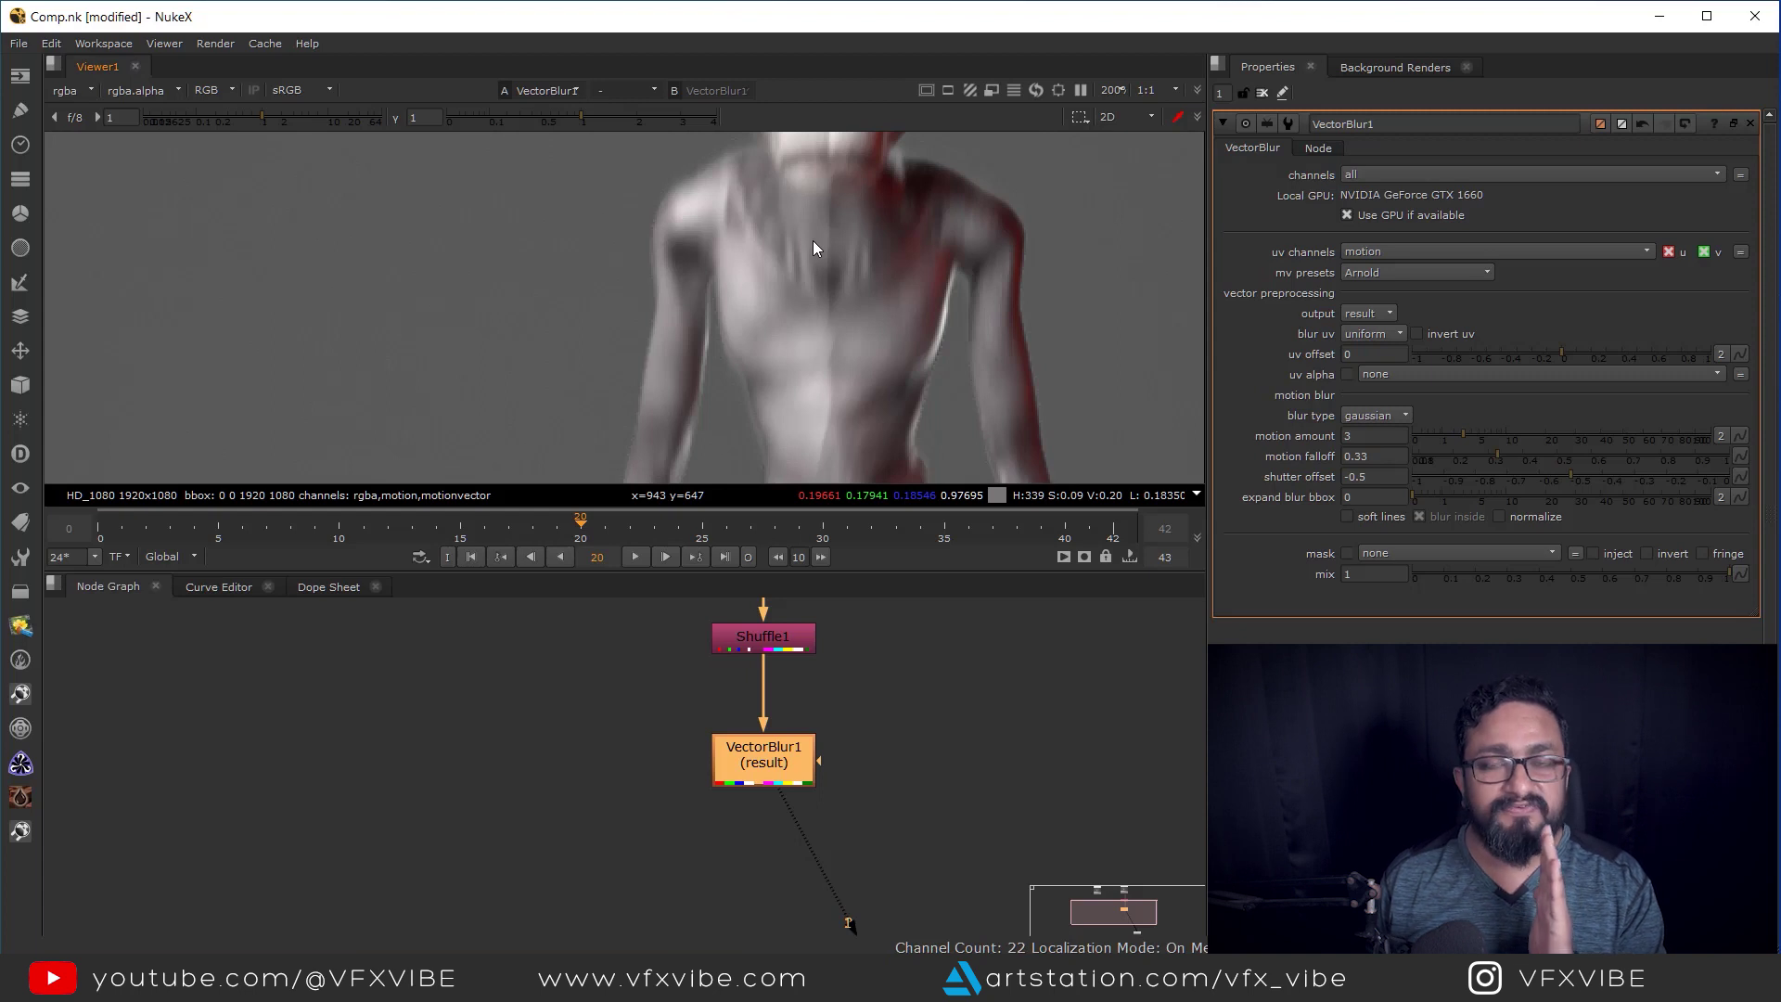
scroll(814, 293, down, 2)
scroll(838, 394, down, 2)
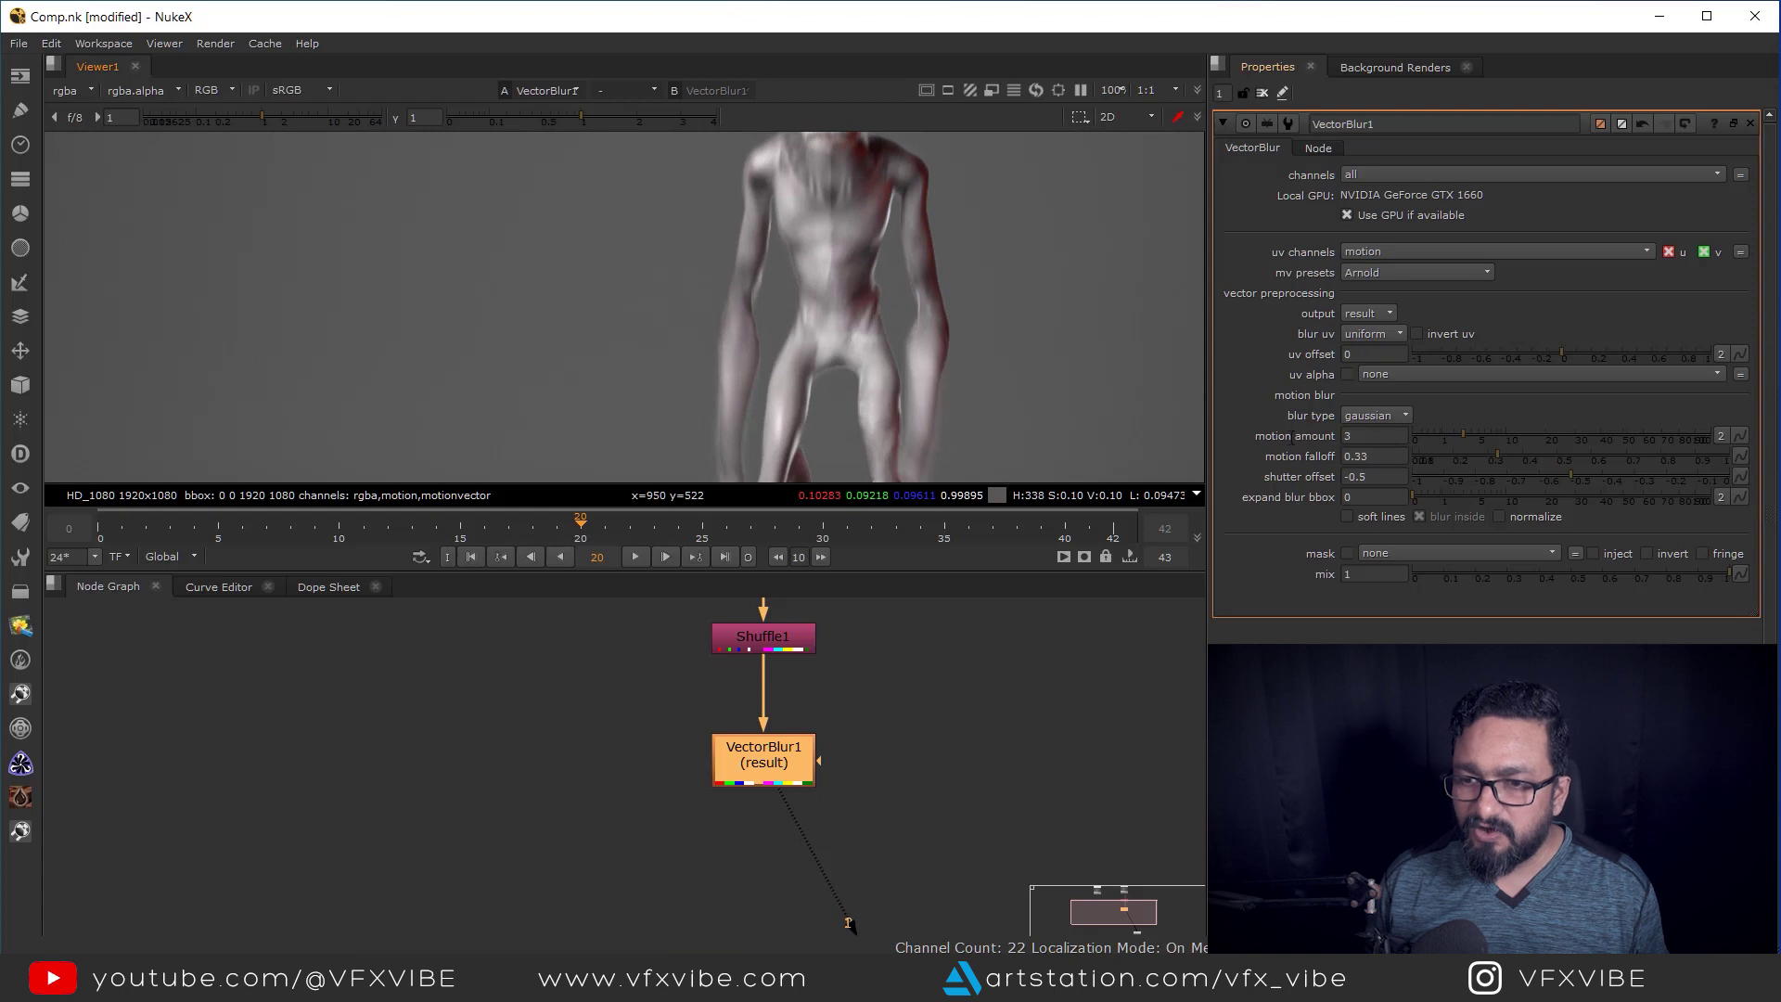
drag(1366, 437, 1271, 423)
text(2)
key(Return)
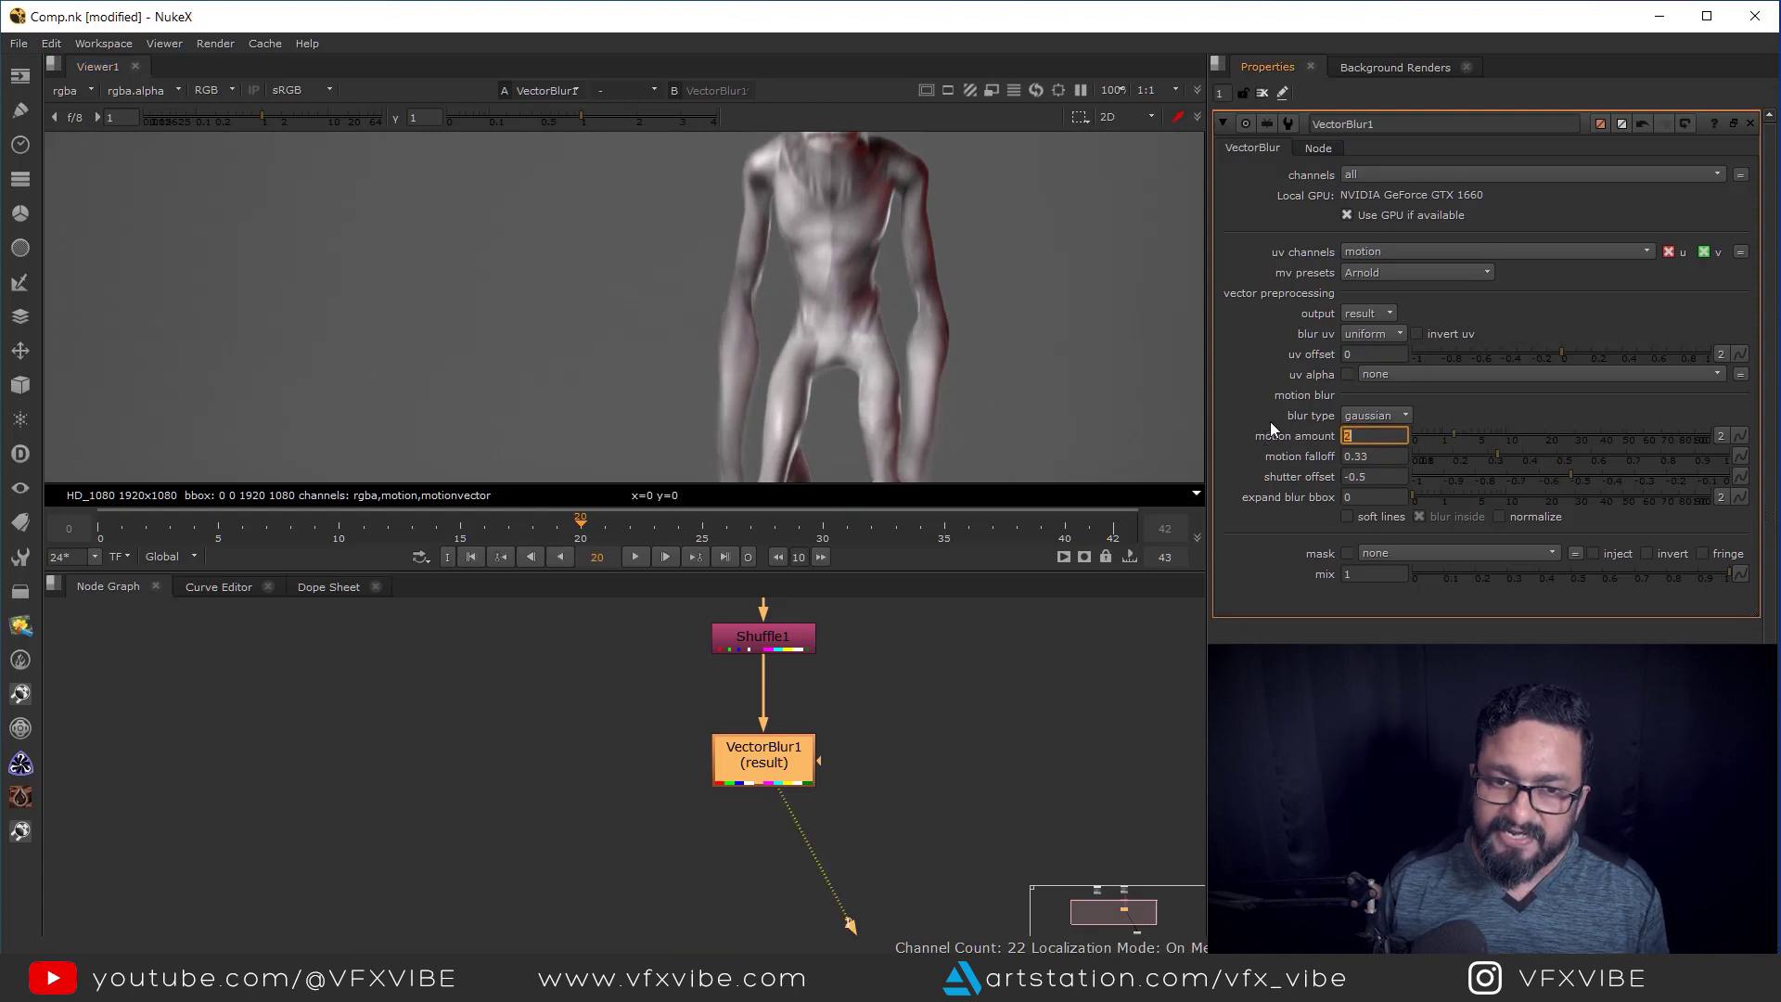
click(688, 767)
scroll(682, 769, down, 2)
middle_drag(672, 771, 784, 913)
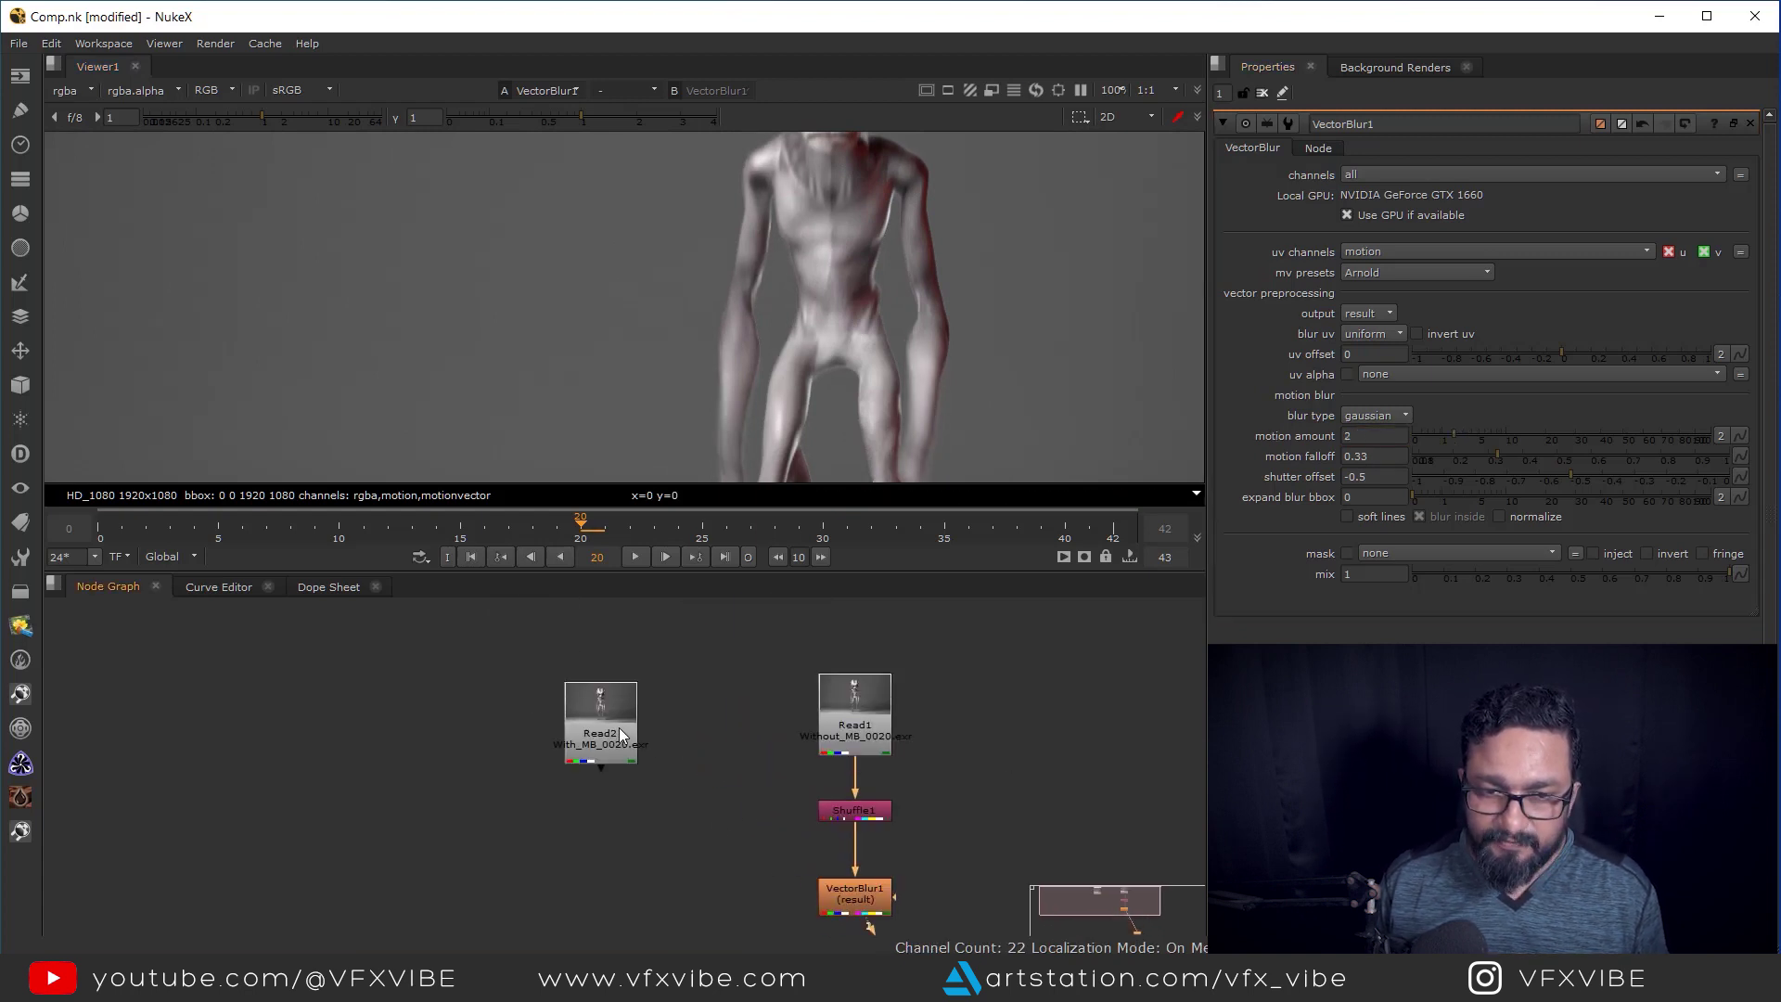
click(620, 727)
key(1)
key(space)
scroll(880, 515, up, 4)
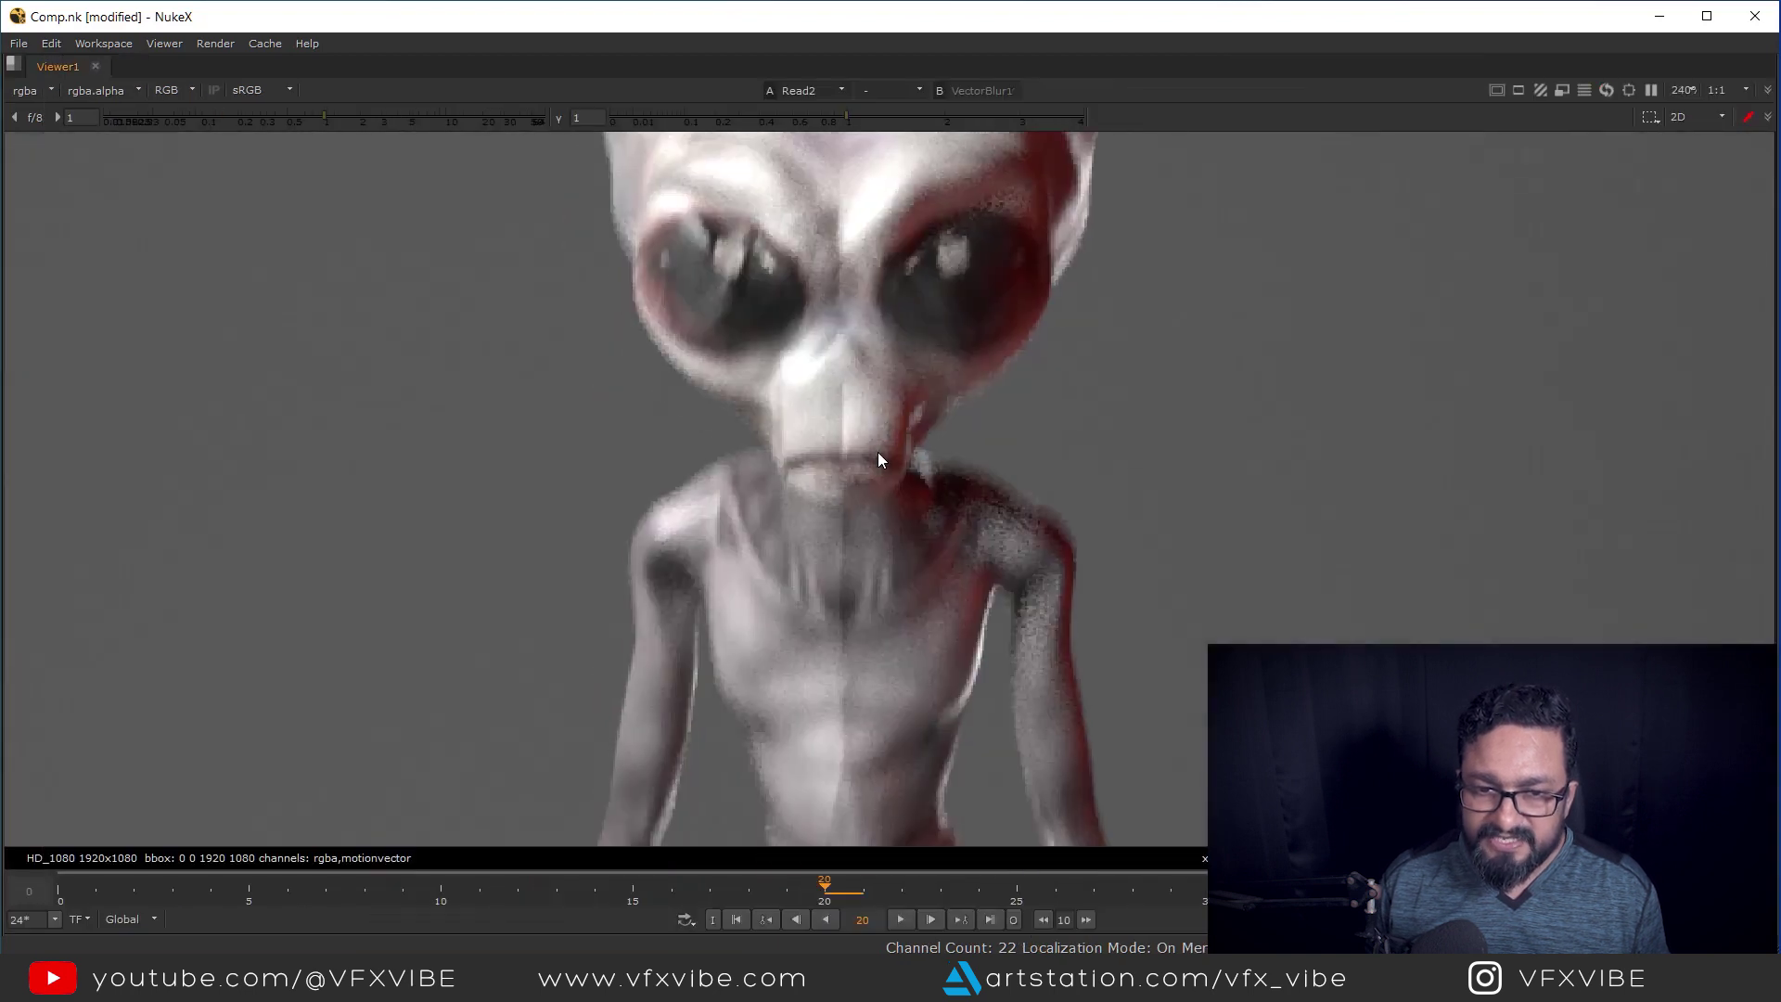
middle_drag(879, 627, 882, 450)
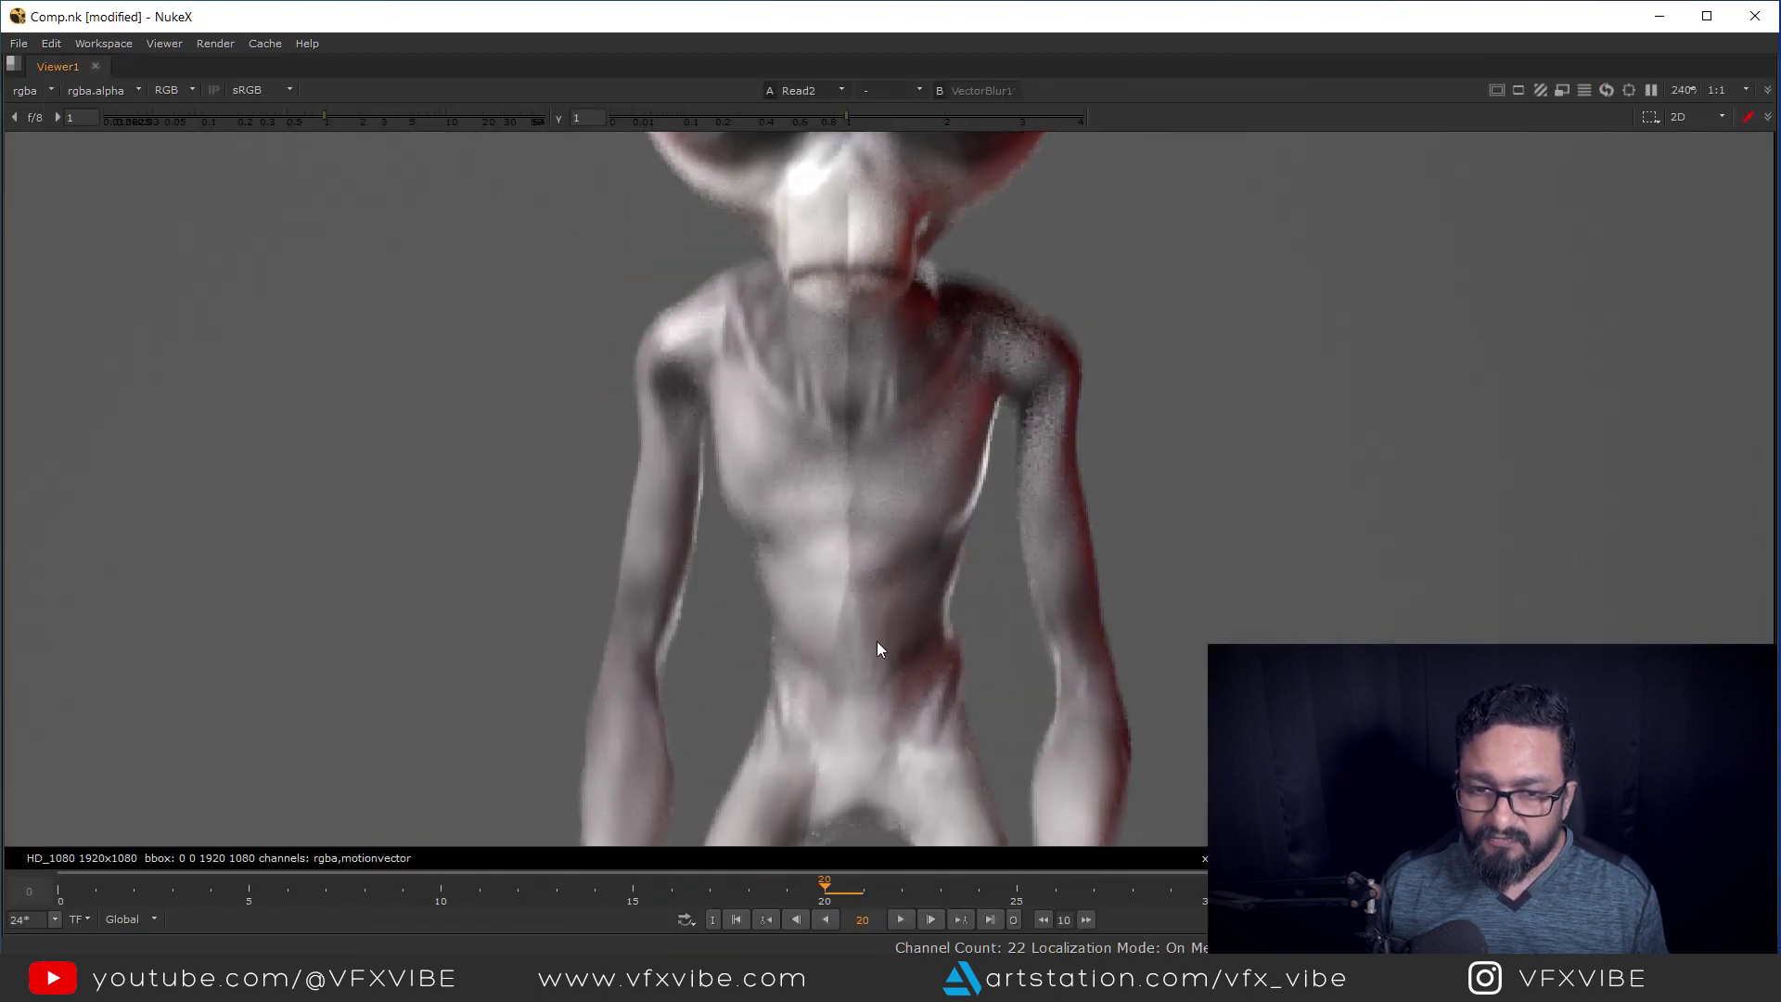
key(2)
middle_drag(877, 642, 878, 442)
key(1)
key(2)
middle_drag(900, 629, 894, 416)
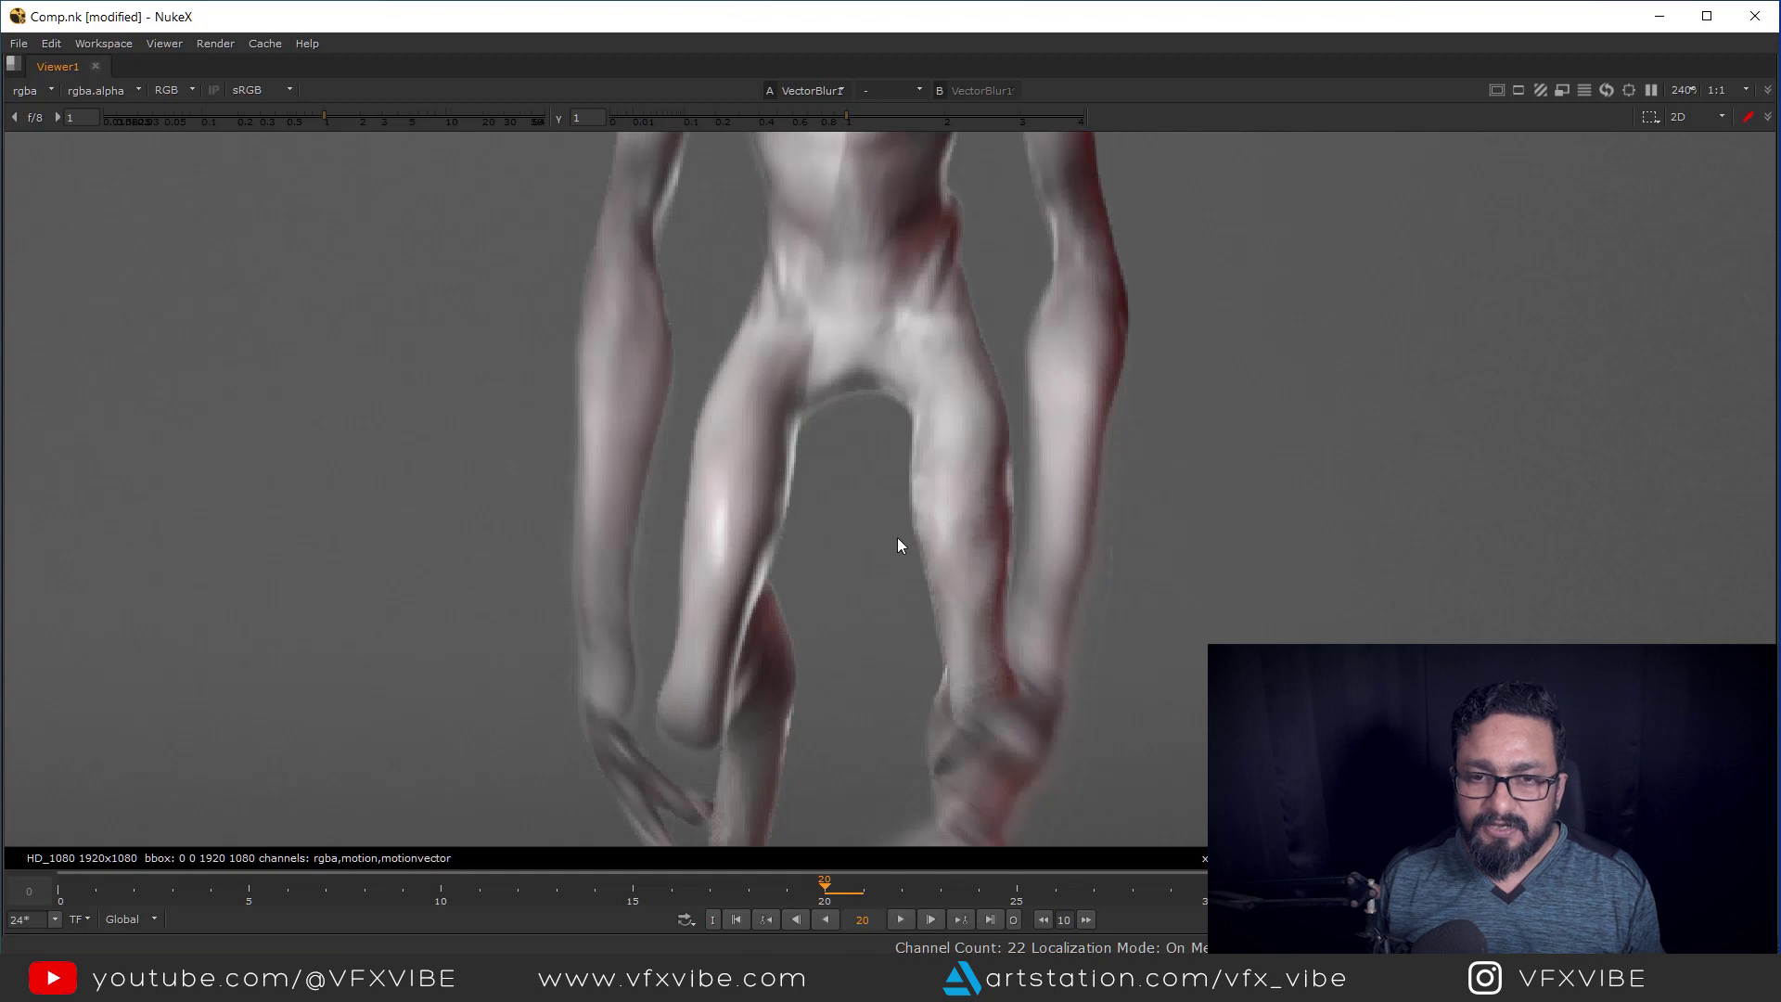
middle_drag(900, 429, 930, 659)
middle_drag(896, 497, 999, 403)
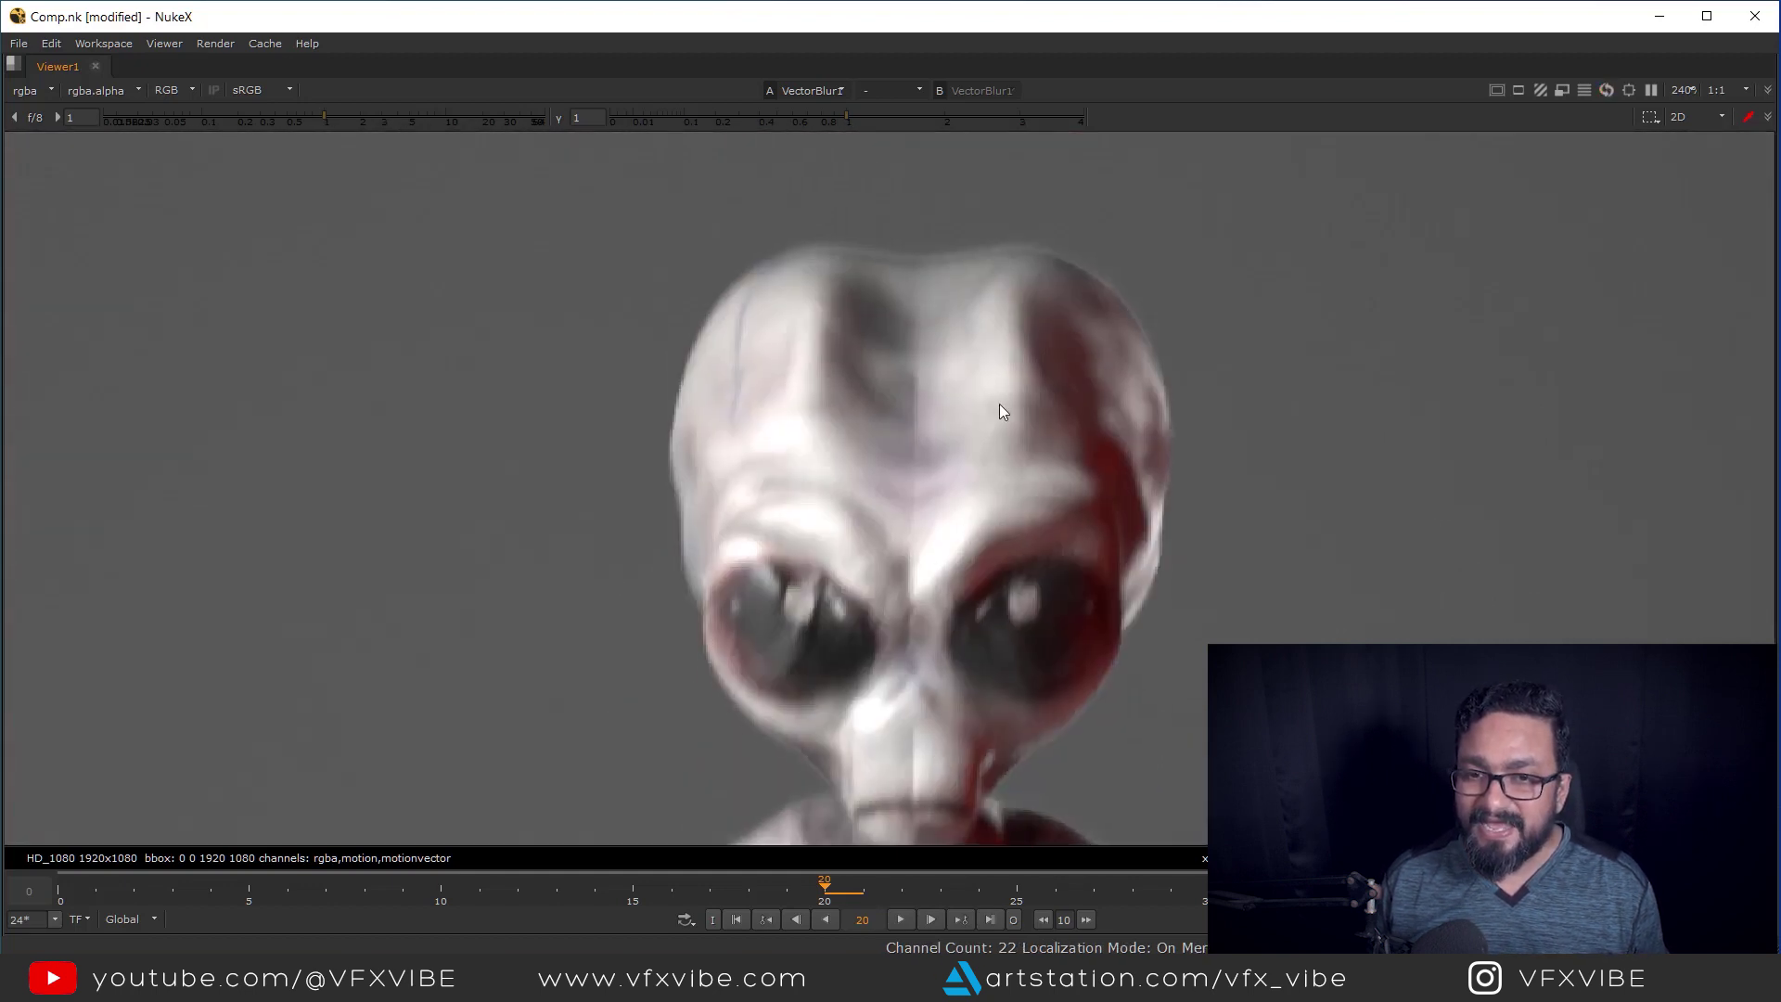
middle_drag(1049, 798, 1041, 527)
middle_drag(1095, 770, 1032, 477)
scroll(1017, 583, up, 6)
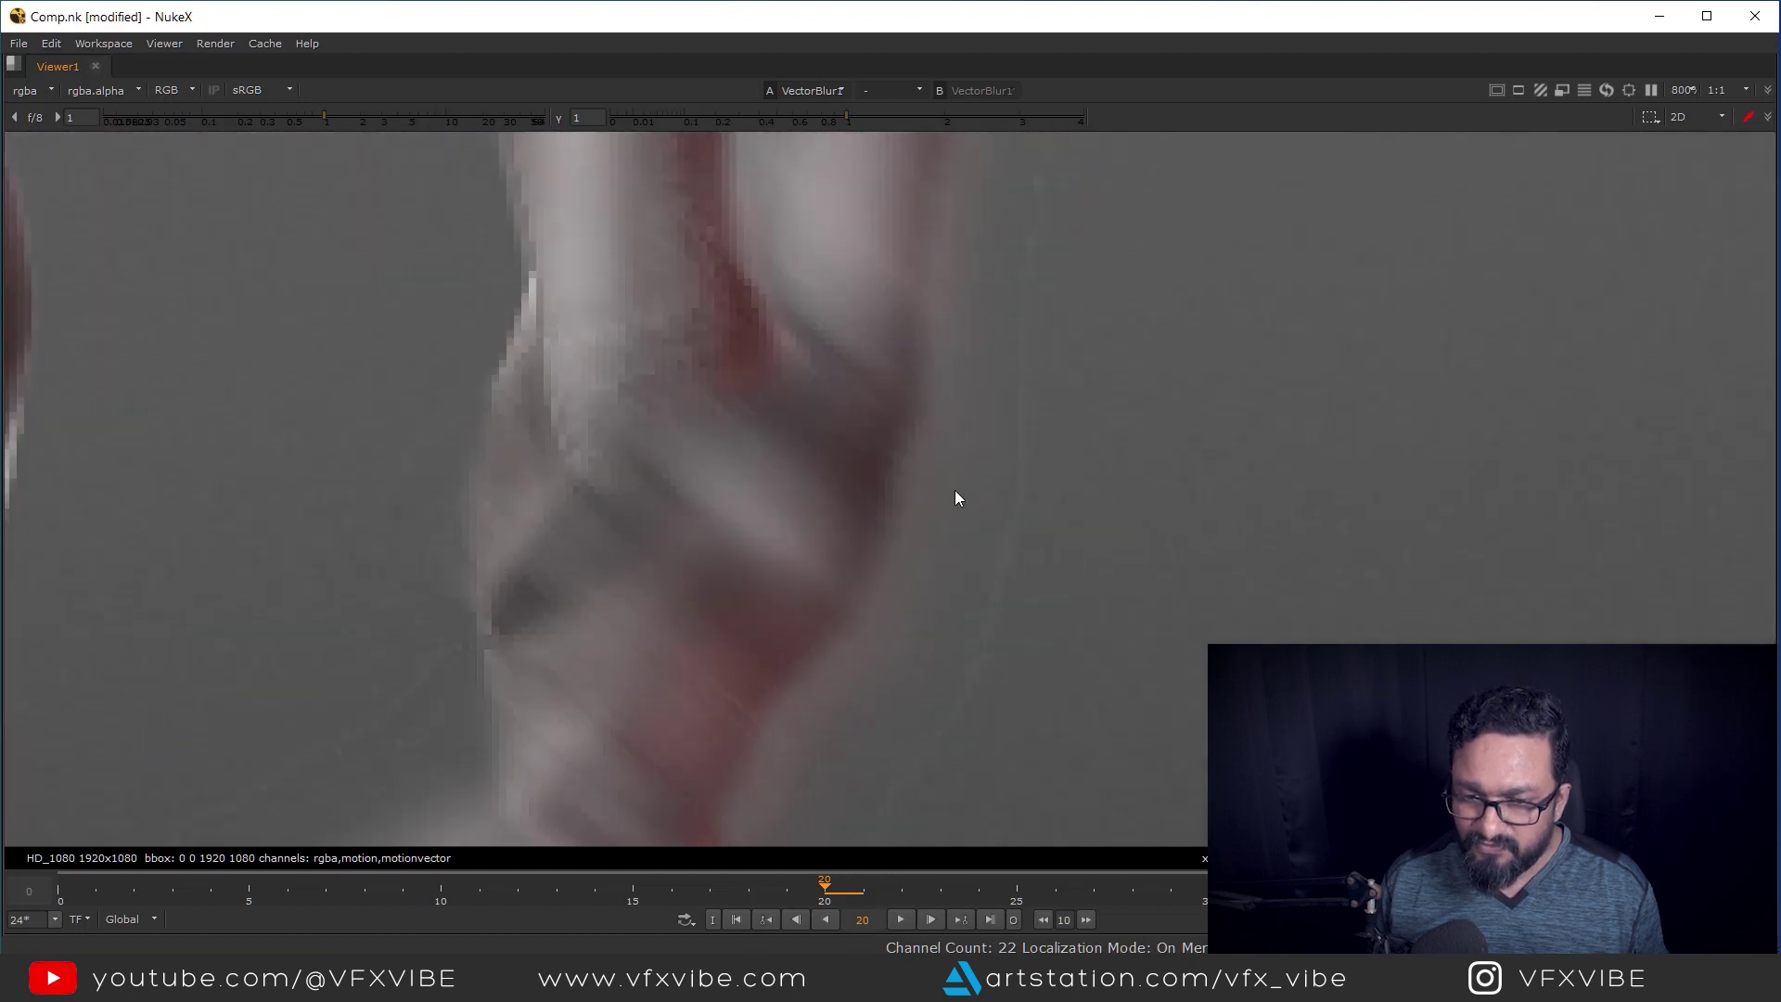
middle_drag(1019, 390, 979, 693)
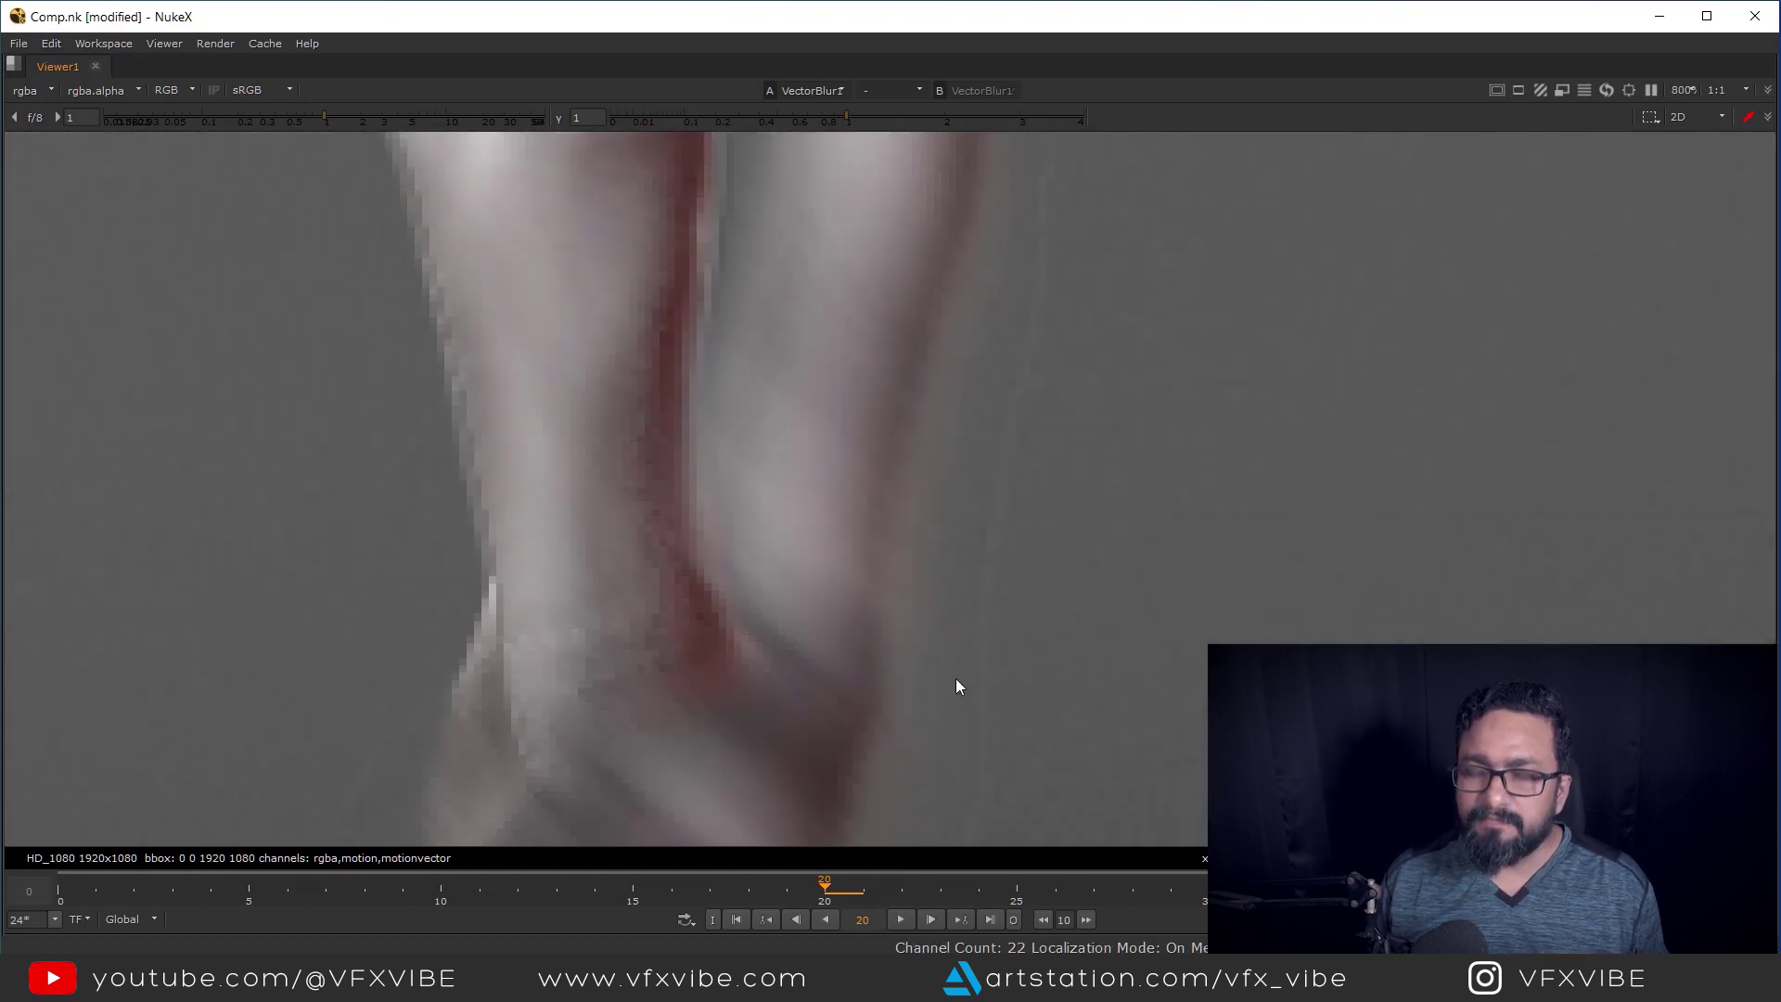
scroll(905, 497, down, 8)
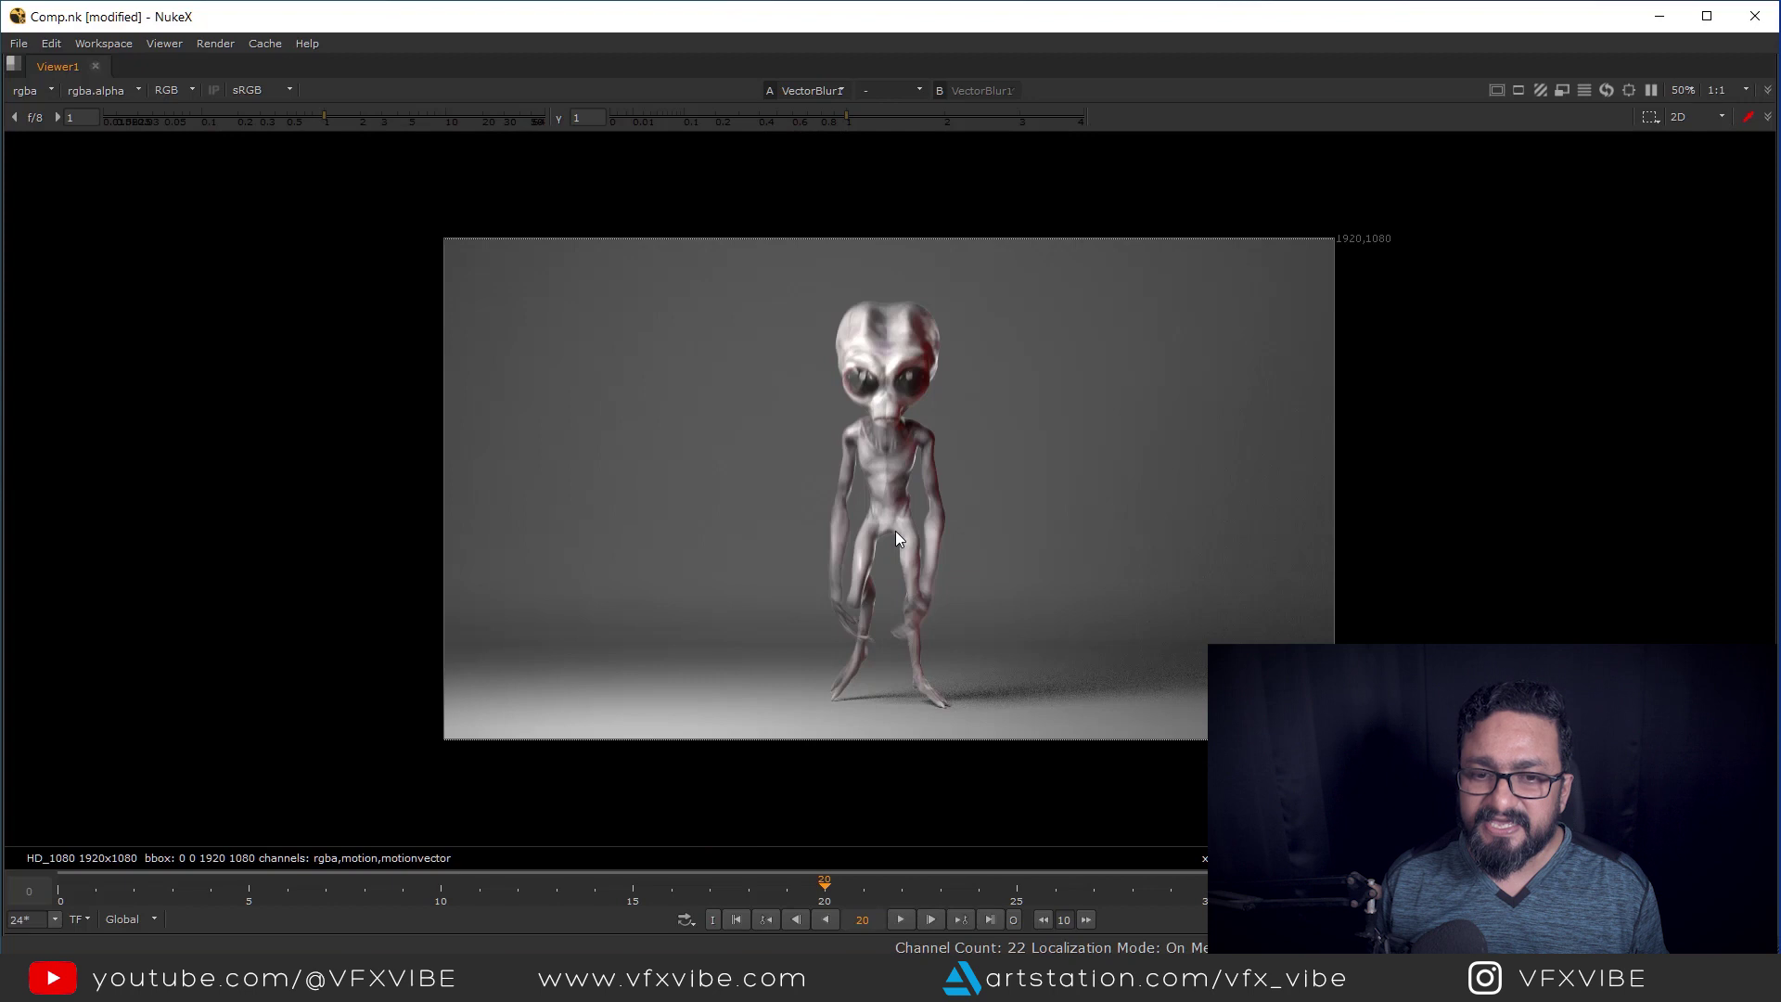
key(space)
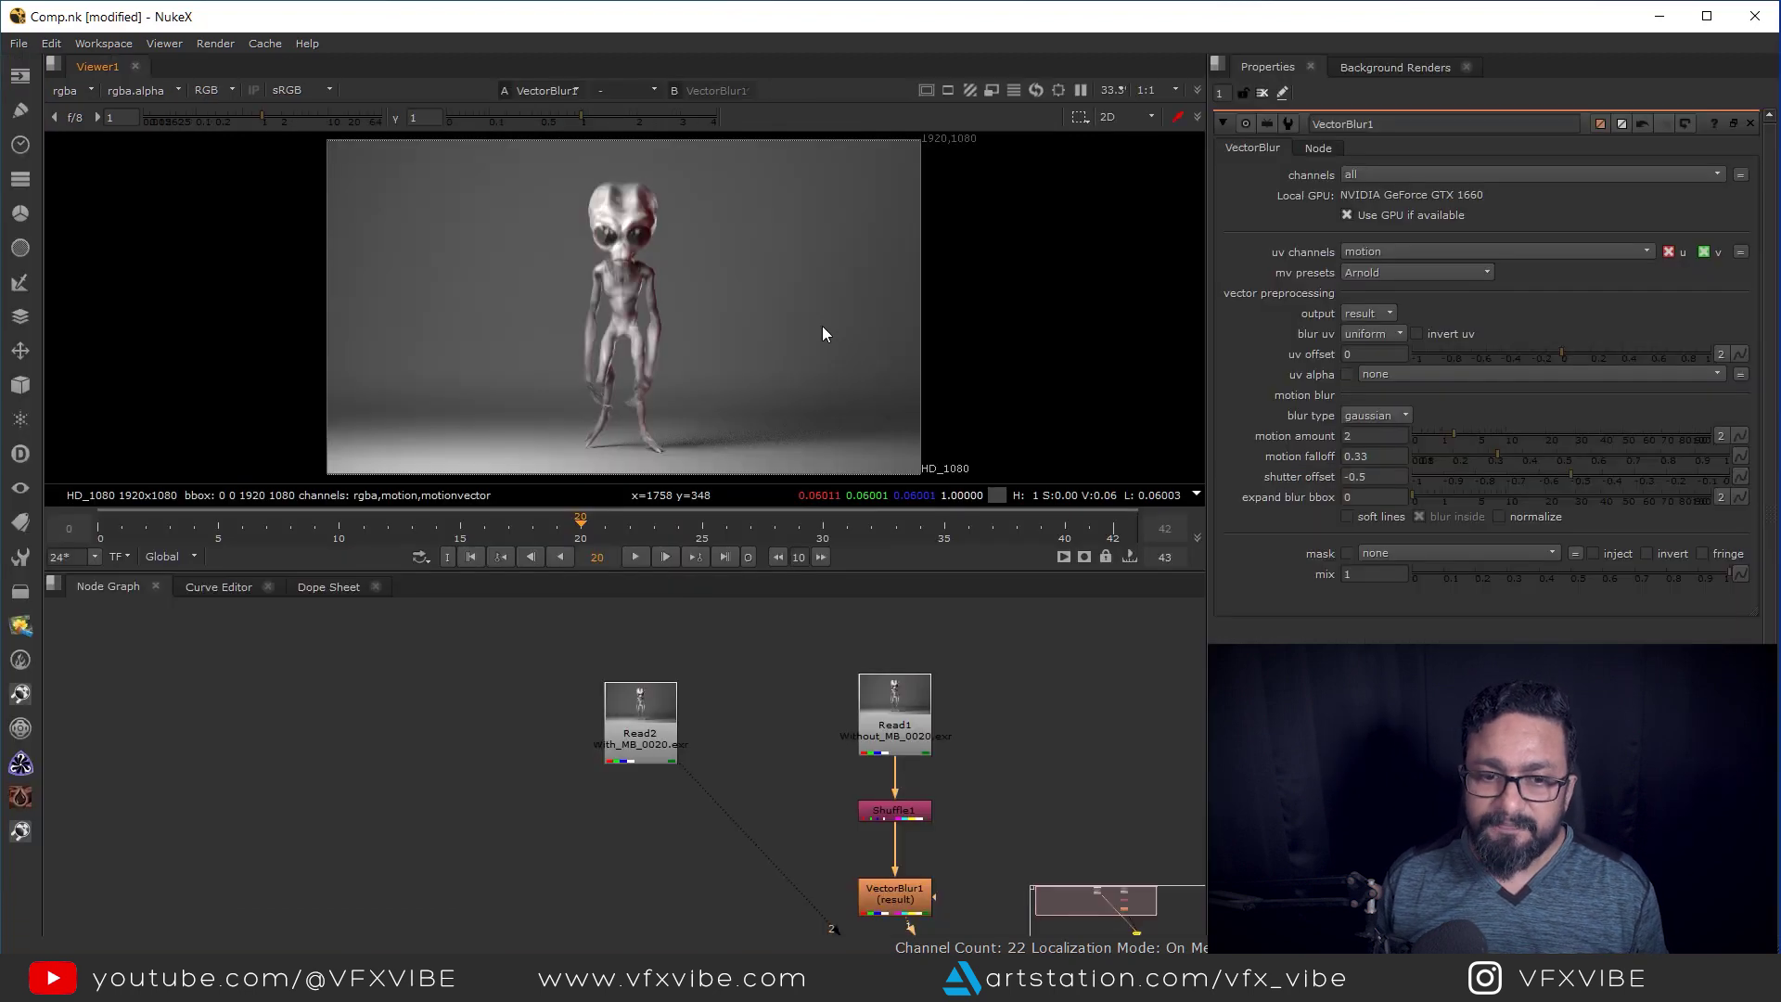